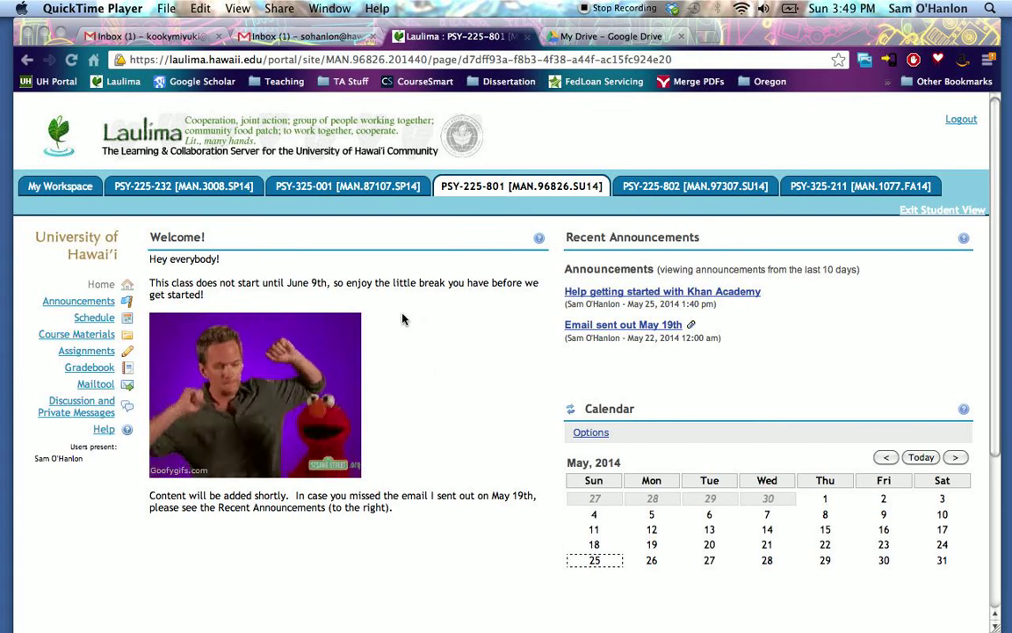
- Download Excel intro.xlsx from the Sample data sets folder in the PSY-225-801 course materials
left_click(51, 337)
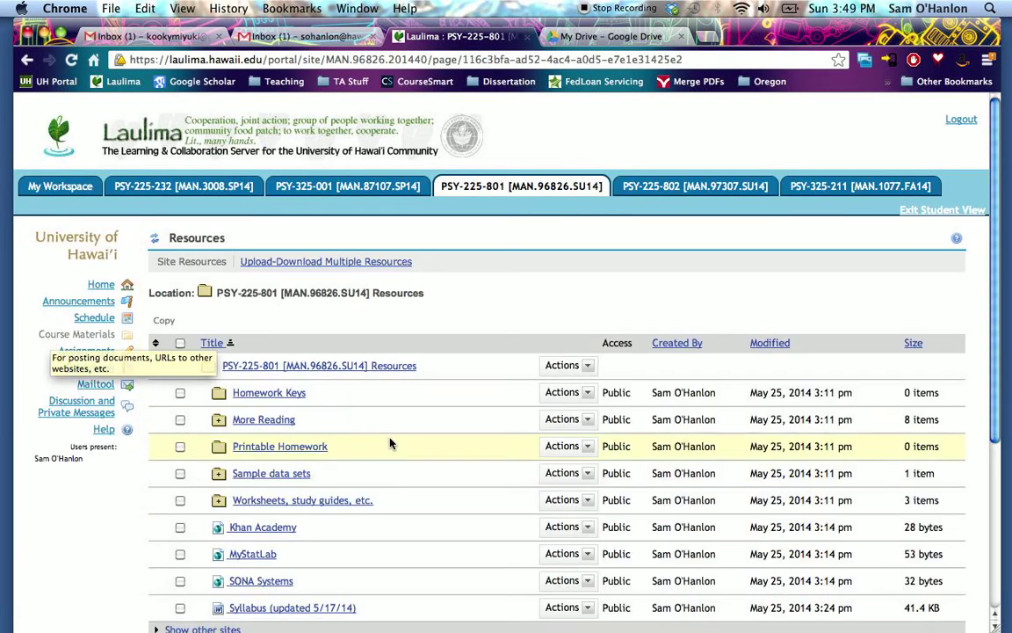
scroll(665, 265, "down", 2)
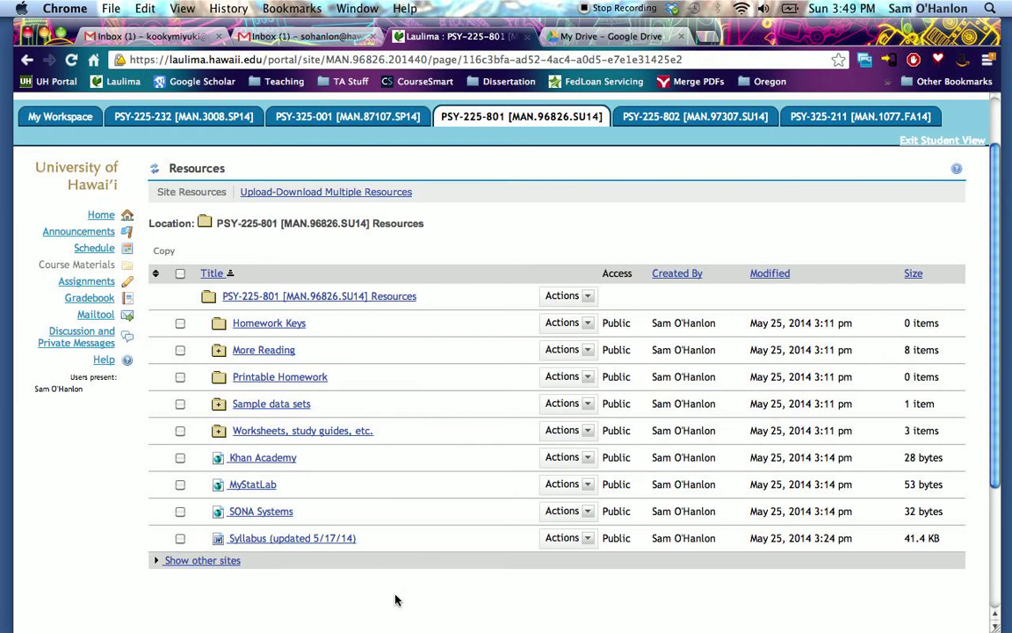
left_click(296, 410)
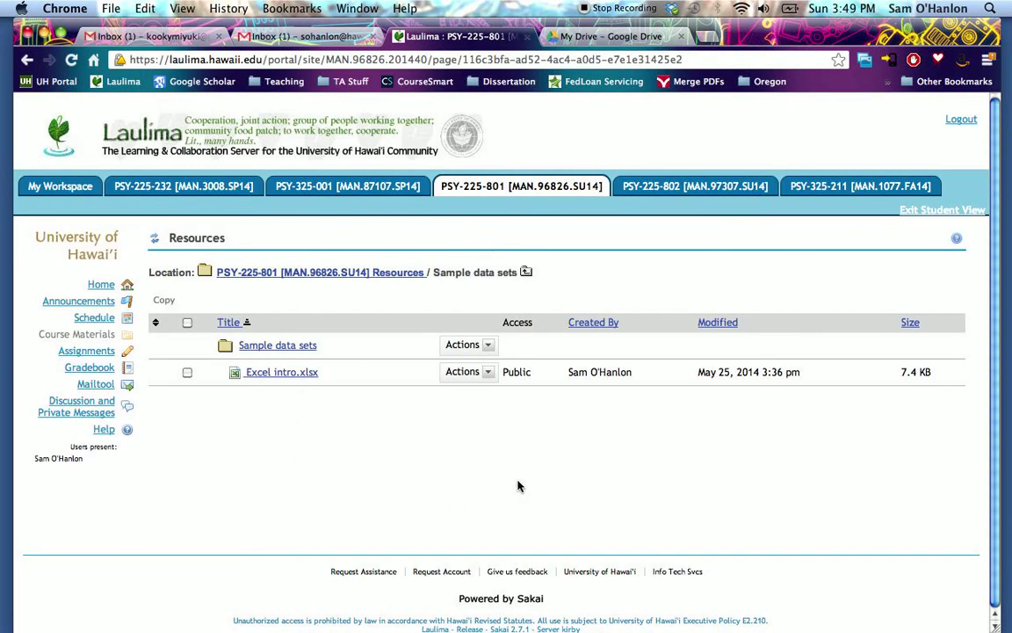
left_click(281, 375)
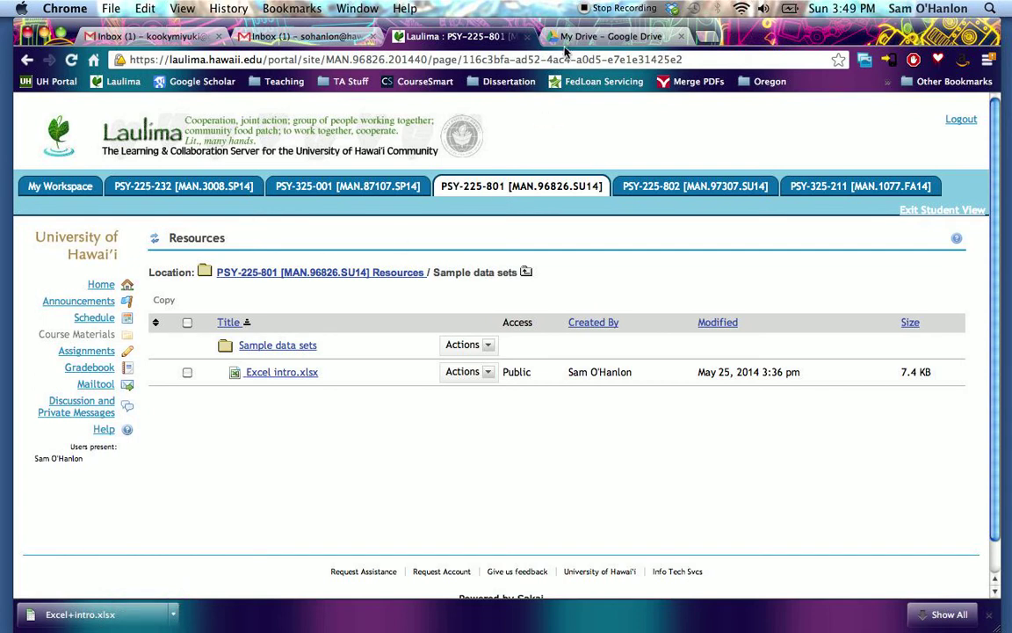
- Switch to Google Drive, upload Excel+intro.xlsx from the Downloads folder, and open the uploaded spreadsheet
left_click(621, 38)
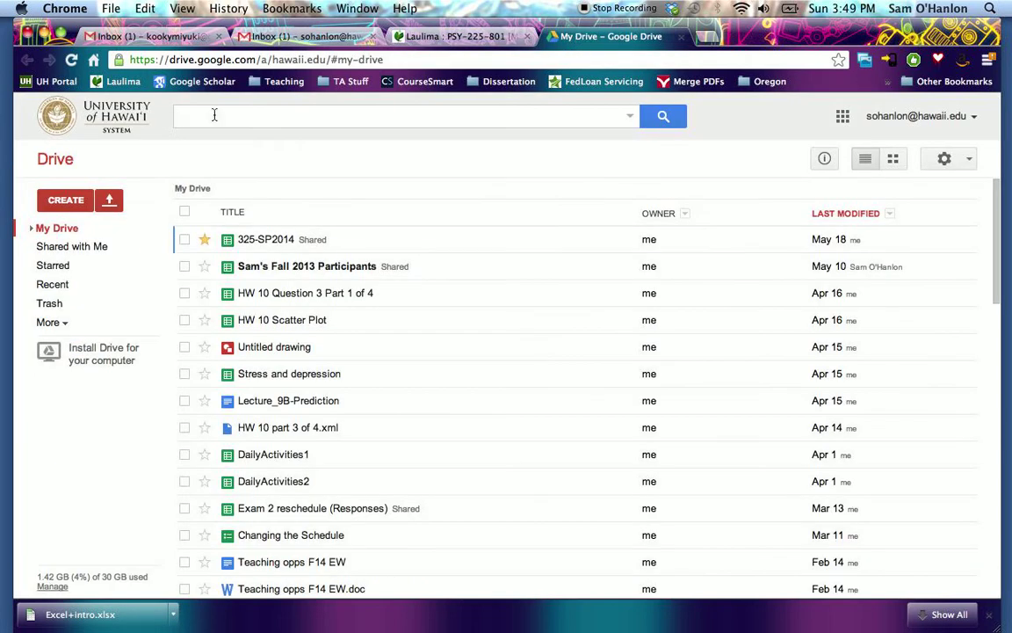
left_click(106, 203)
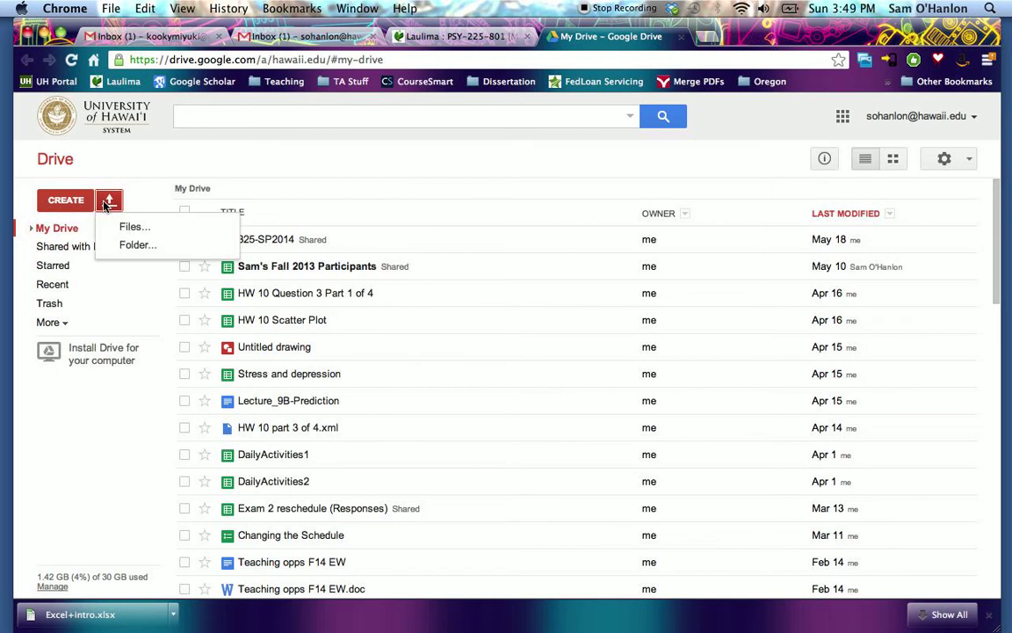
left_click(144, 233)
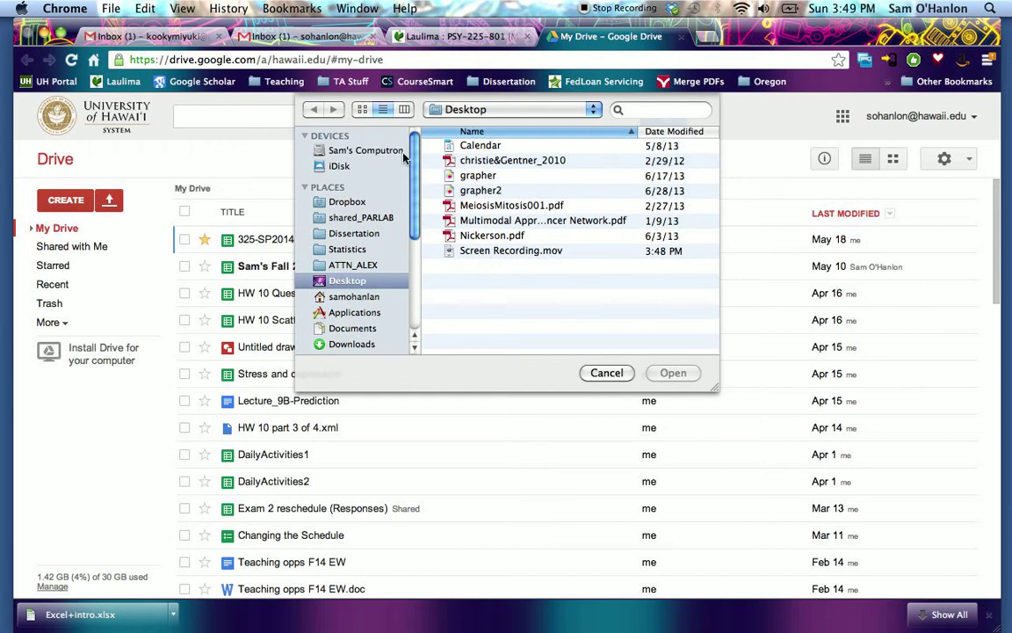
left_click(376, 345)
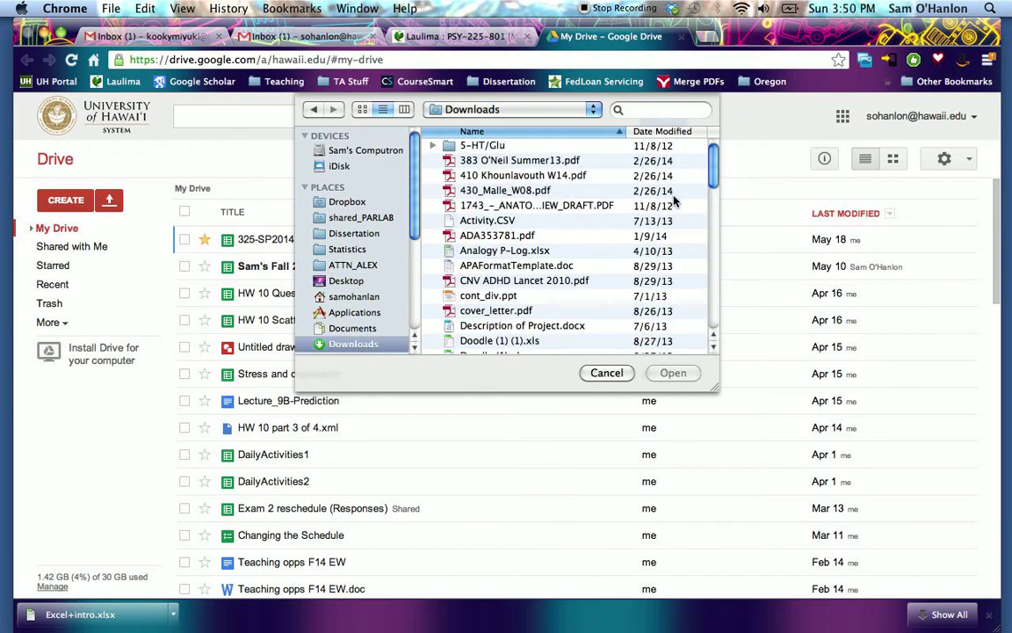
left_click(672, 131)
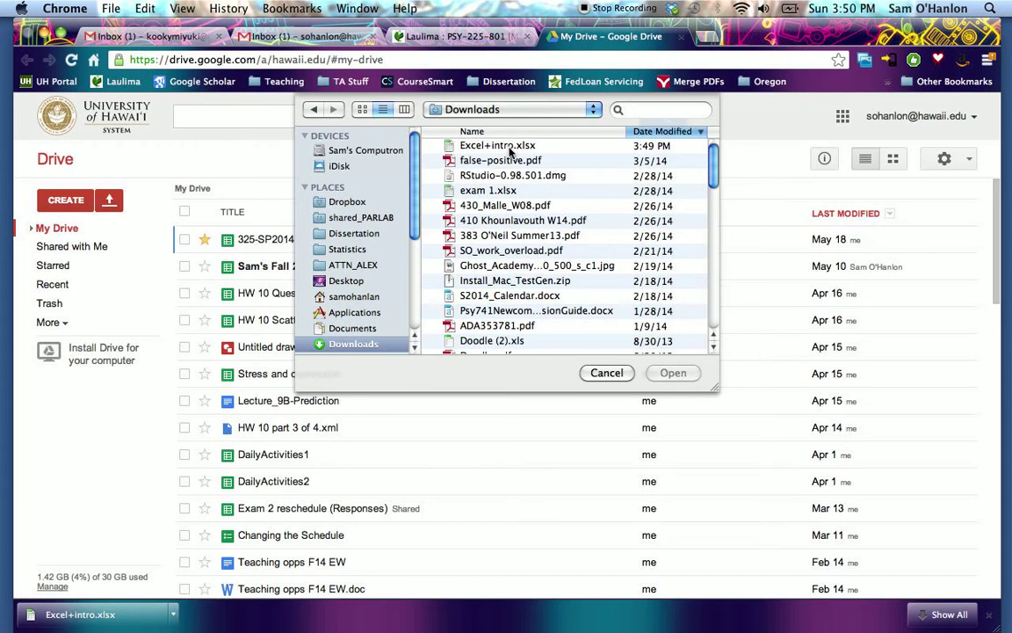
left_click(540, 145)
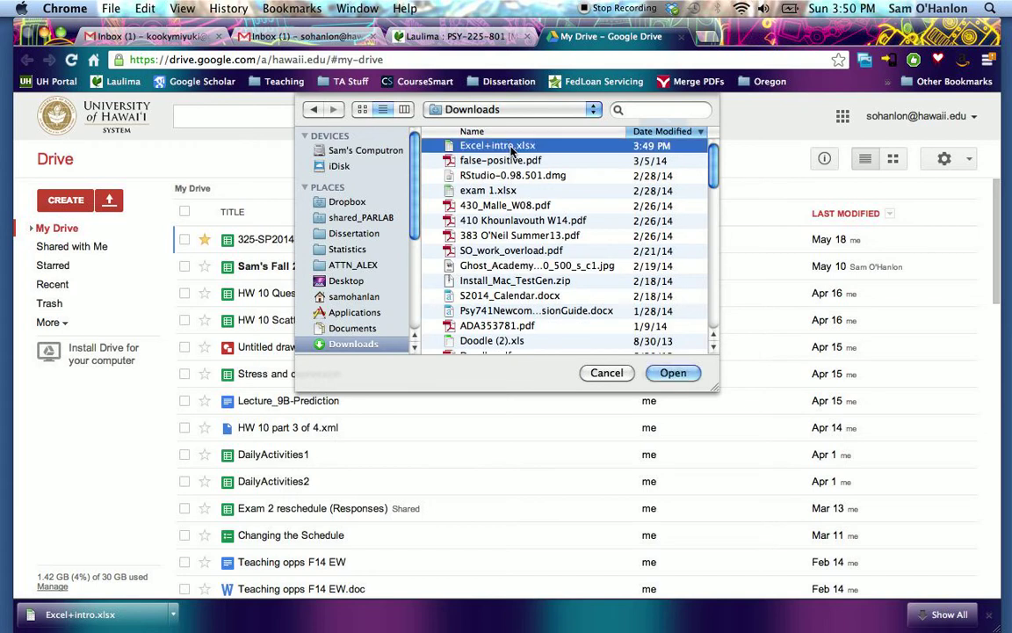
left_click(671, 373)
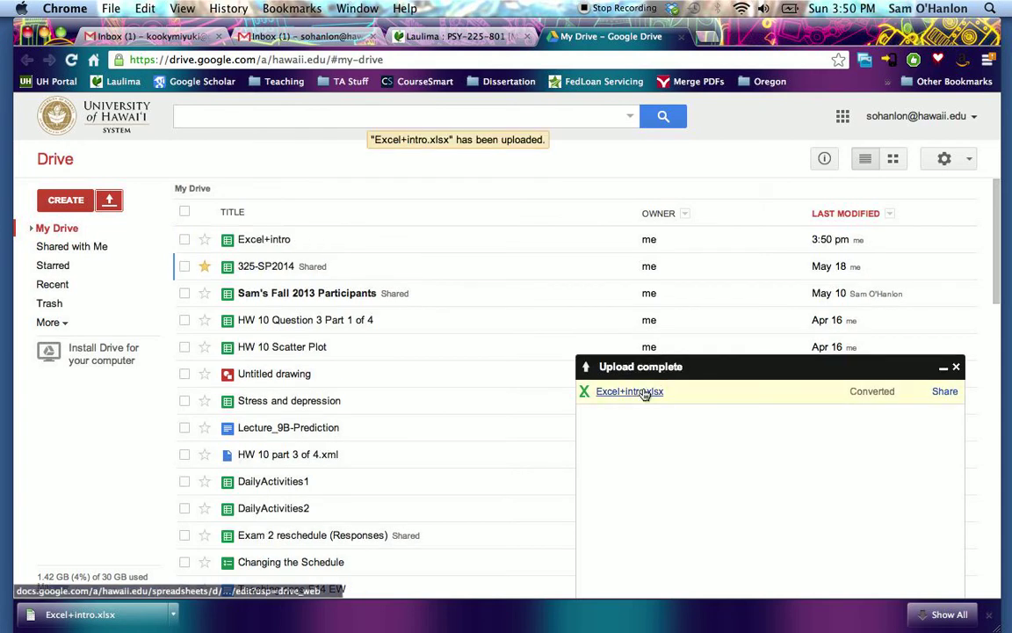
left_click(644, 393)
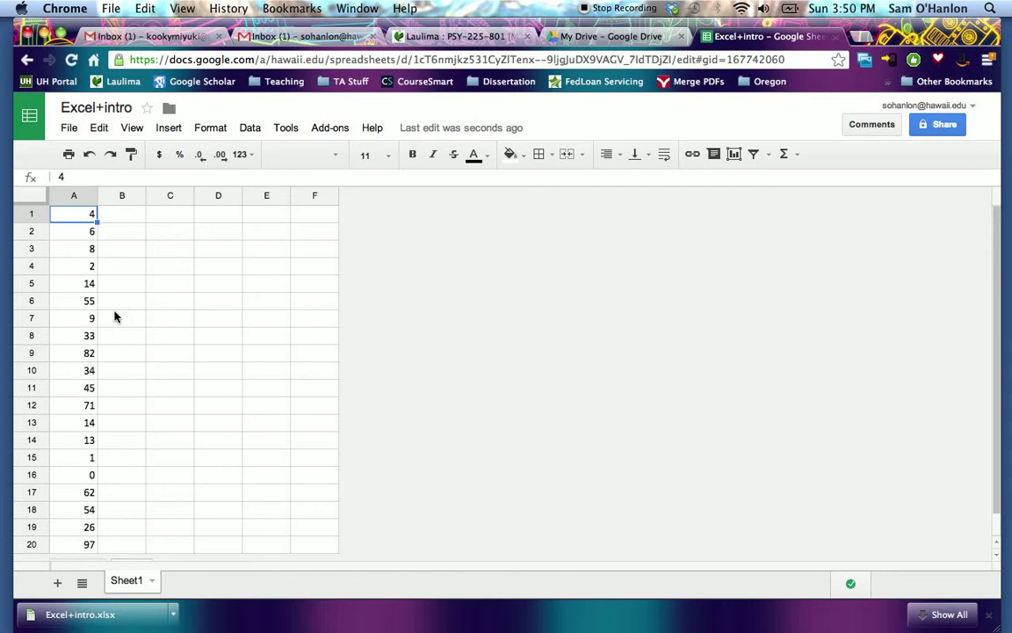
- Insert one blank row above row 1 of the data
left_click(31, 213)
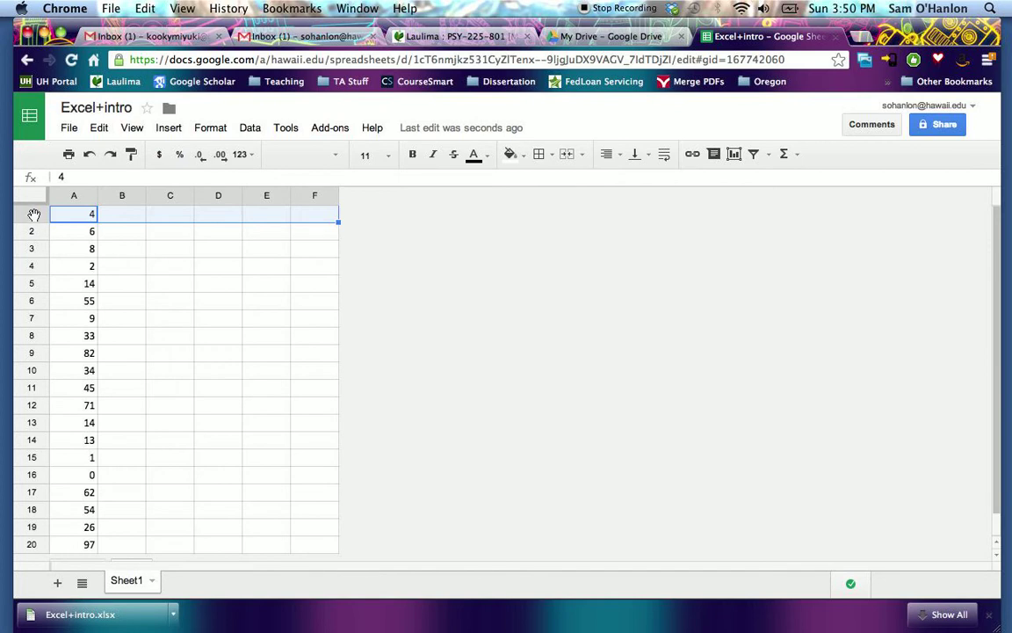
right_click(32, 216)
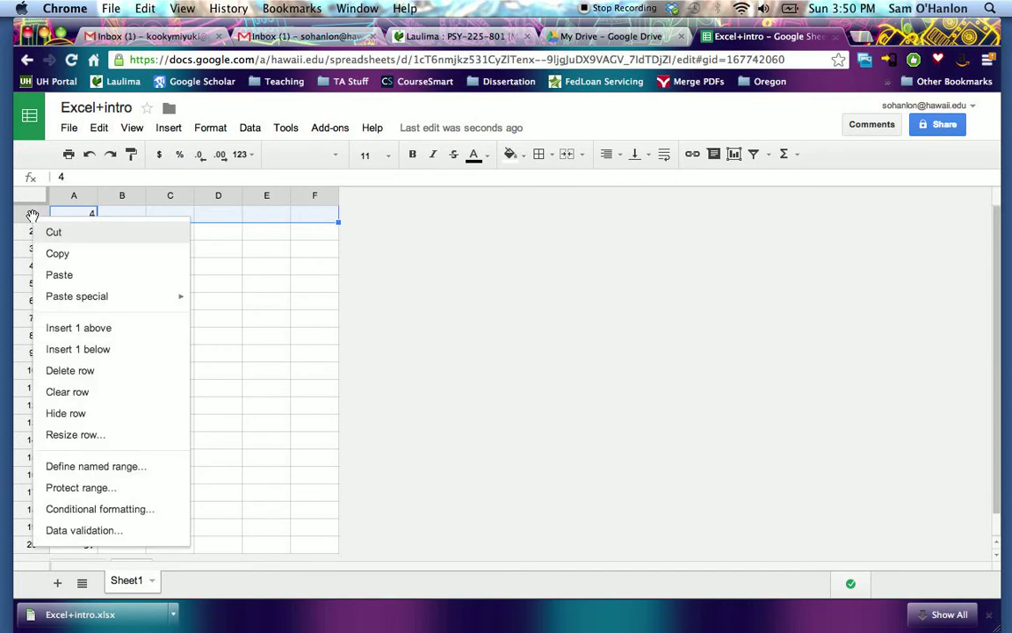
left_click(89, 331)
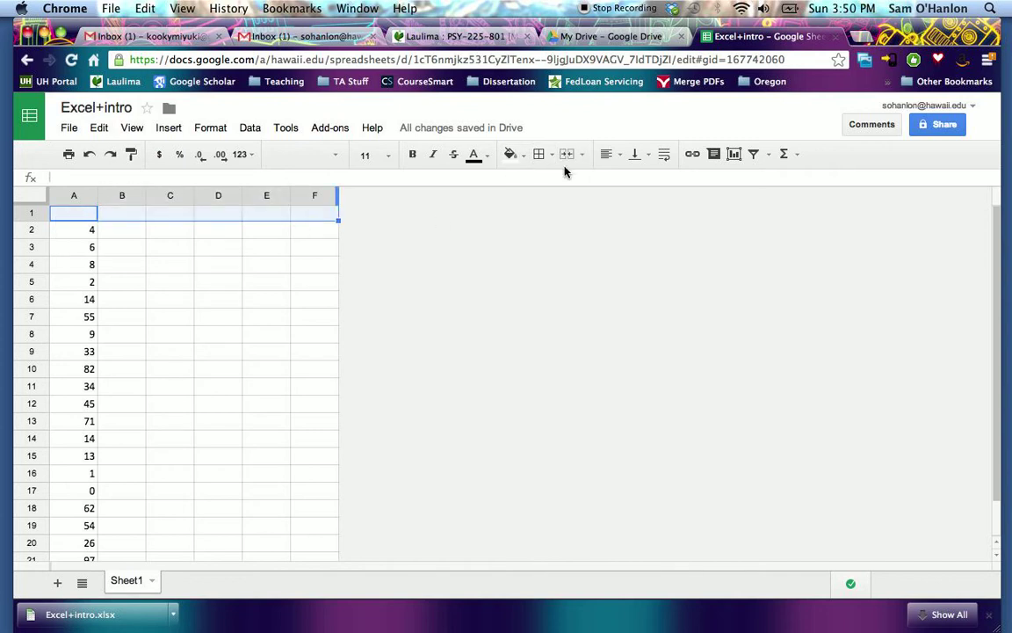
- Add a bottom border to the blank header row
left_click(553, 155)
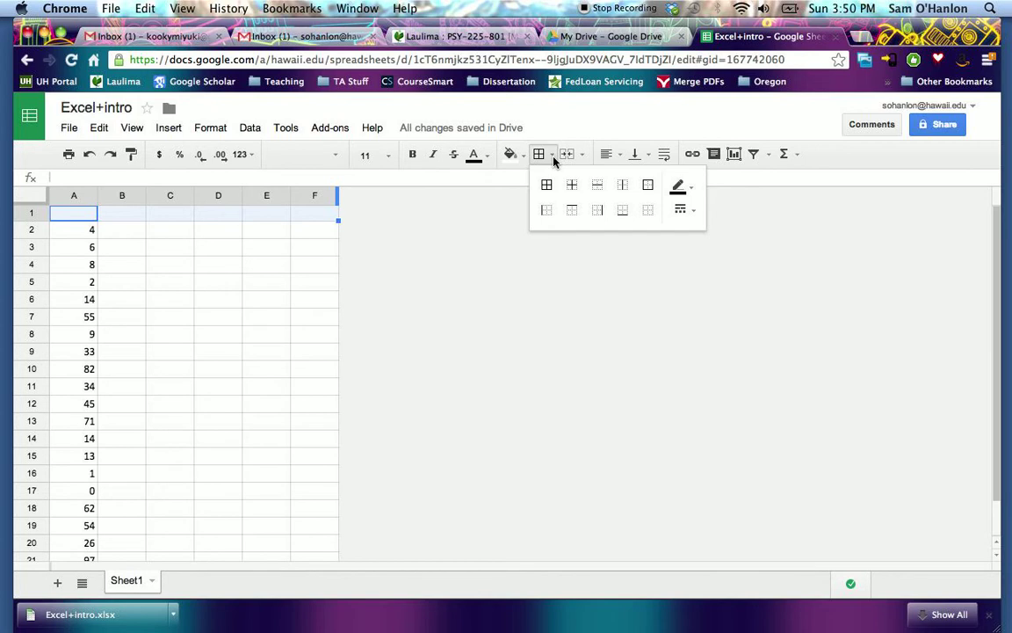
left_click(623, 213)
left_click(314, 333)
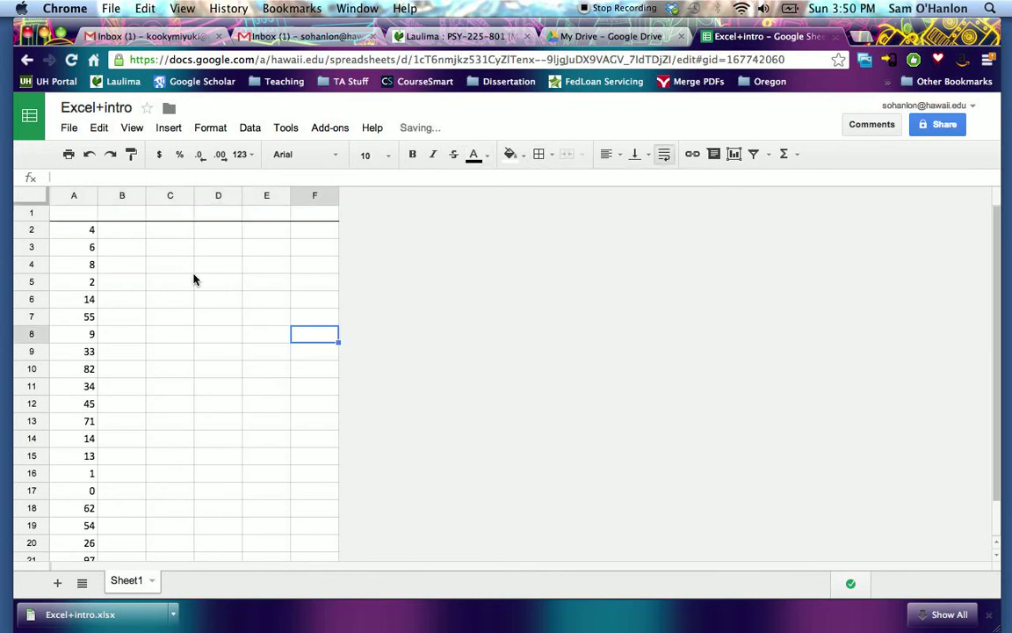
scroll(274, 391, "down", 1)
scroll(277, 384, "up", 1)
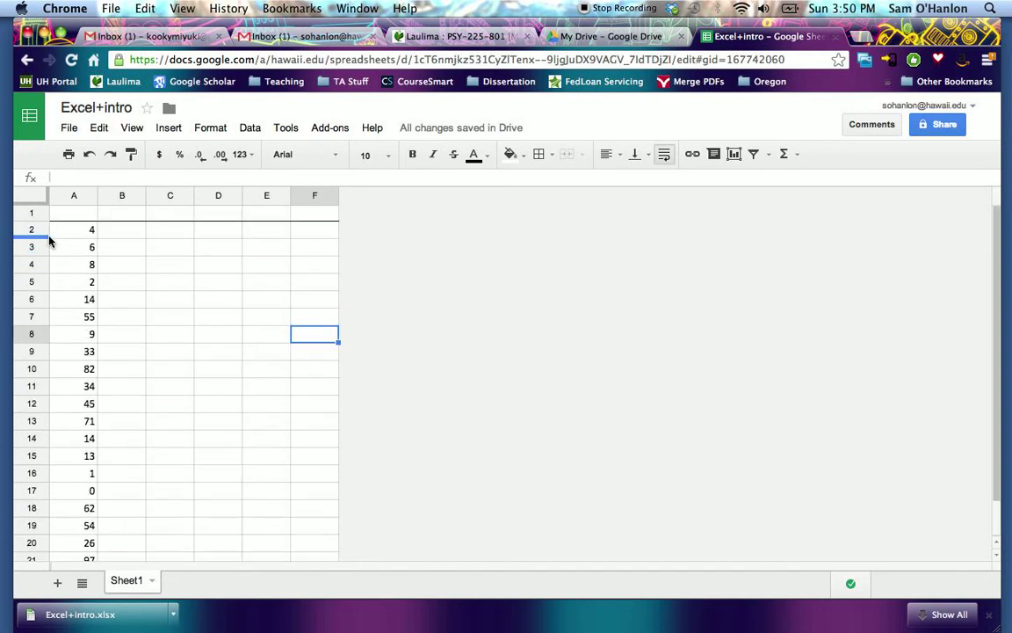
- Enter + 2 as the column header in cell B1
left_click(121, 216)
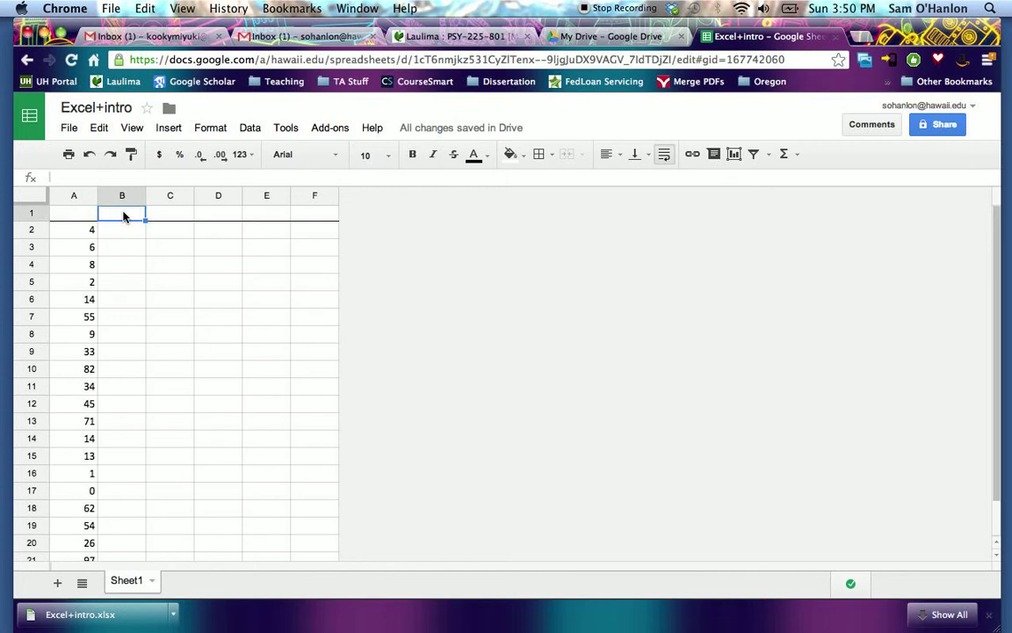
key("Return")
type("+")
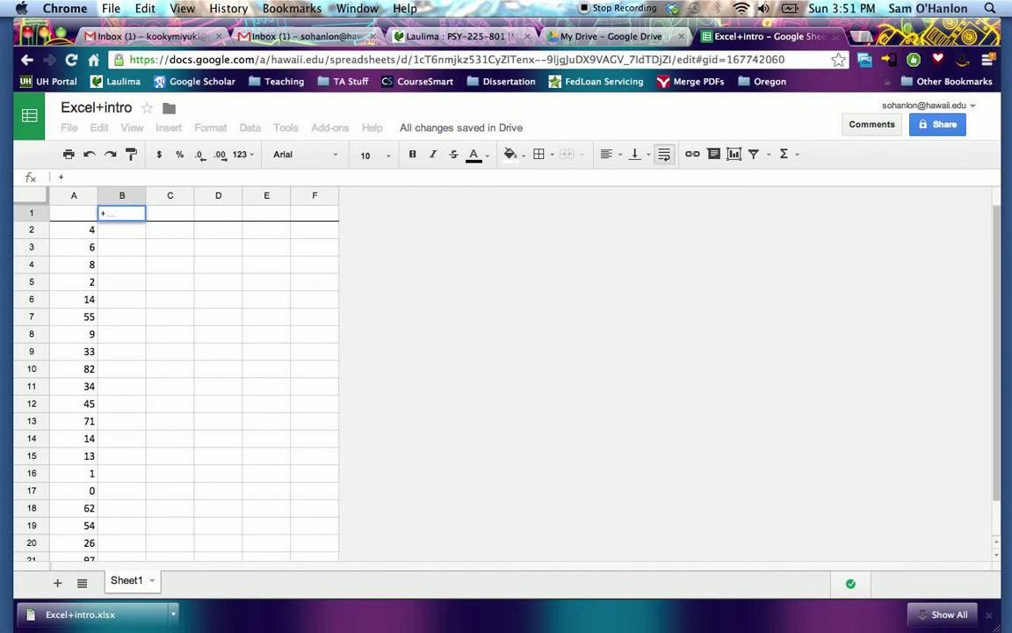
type(" 2")
key("Return")
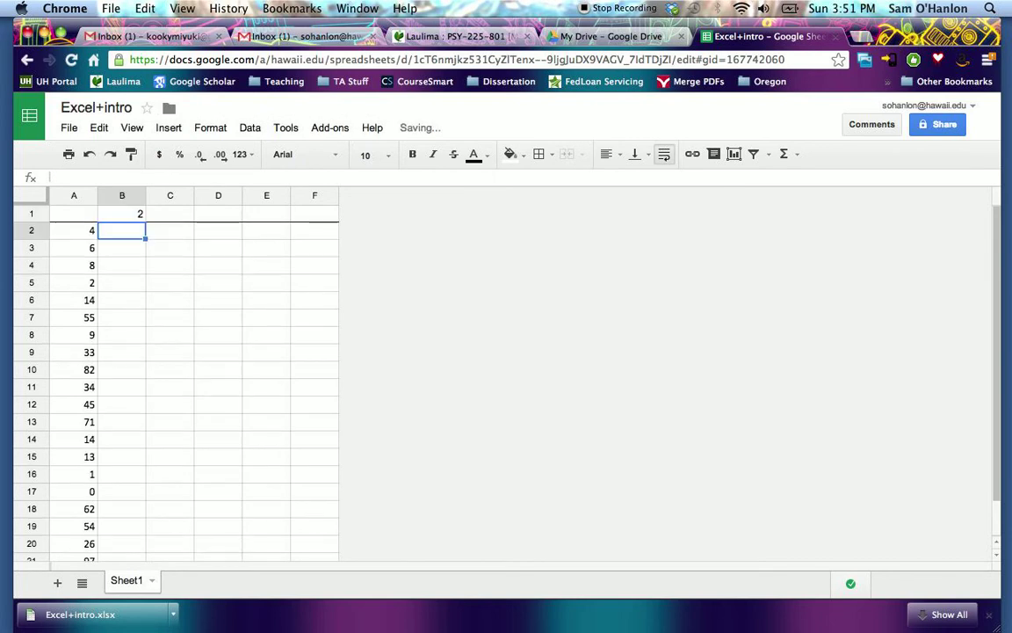
- Edit the B1 header to the literal text + 2, using a leading apostrophe instead of the equals sign
key("Up")
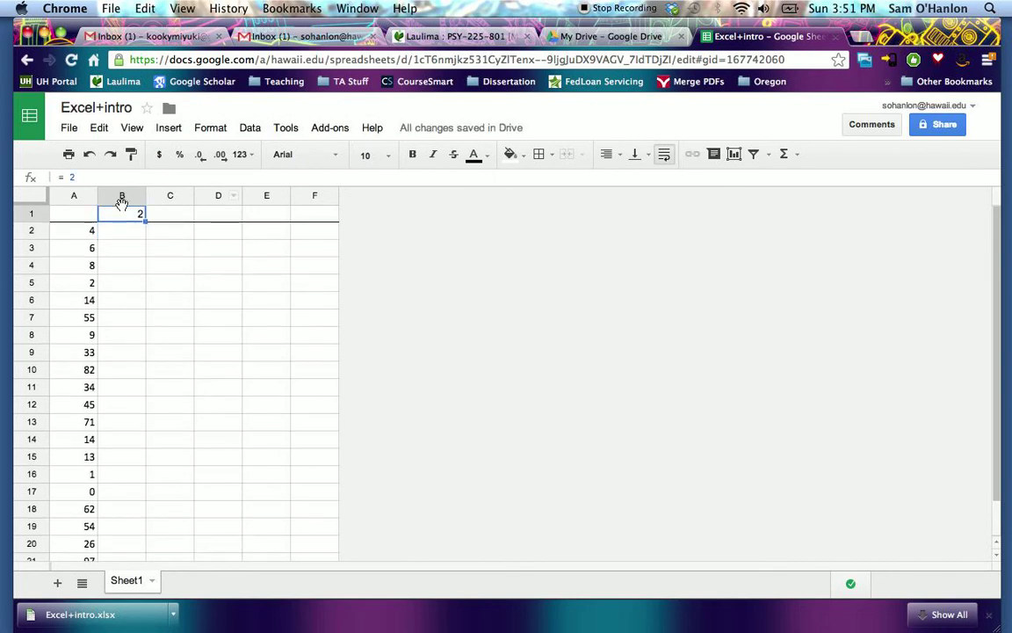
left_click(68, 175)
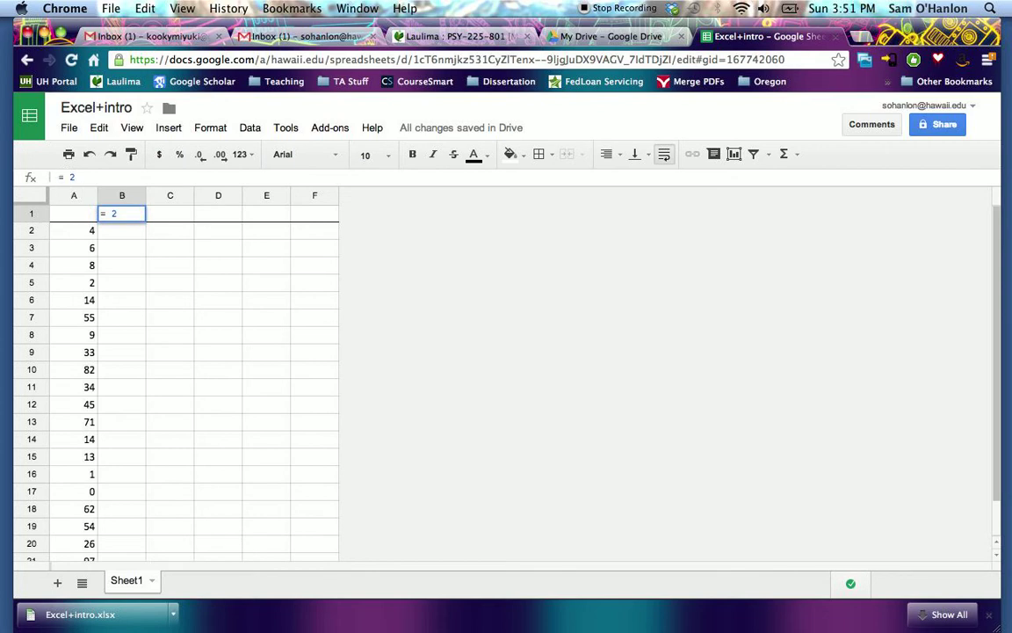
type("'+")
key("Return")
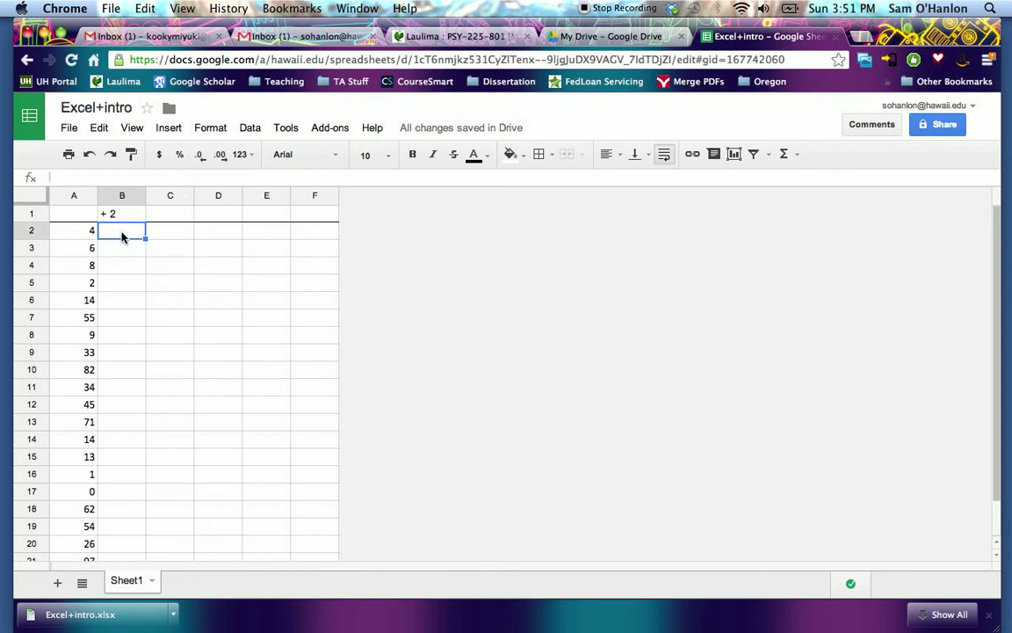
- Return to Laulima and open Excel Cheatsheet.pdf from the Worksheets, study guides, etc. folder of the course resources
left_click(485, 42)
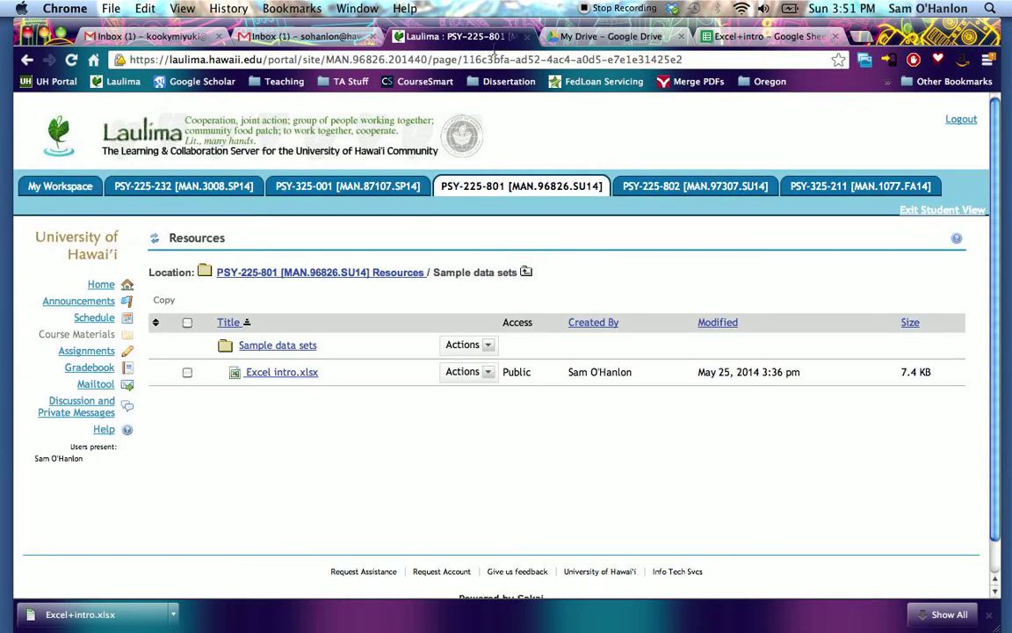
left_click(398, 273)
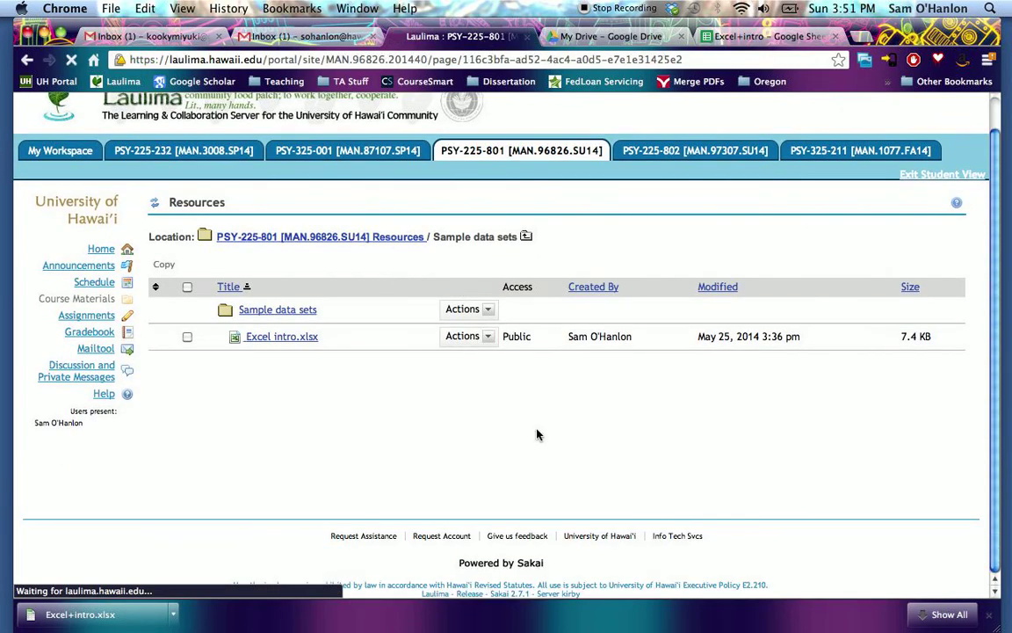
scroll(453, 342, "down", 3)
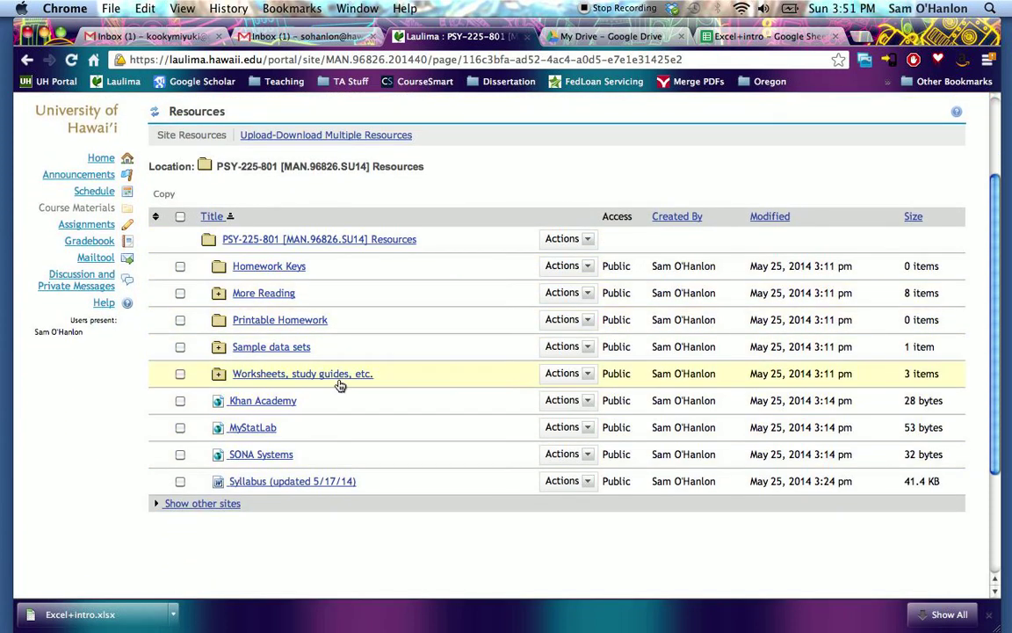
left_click(335, 375)
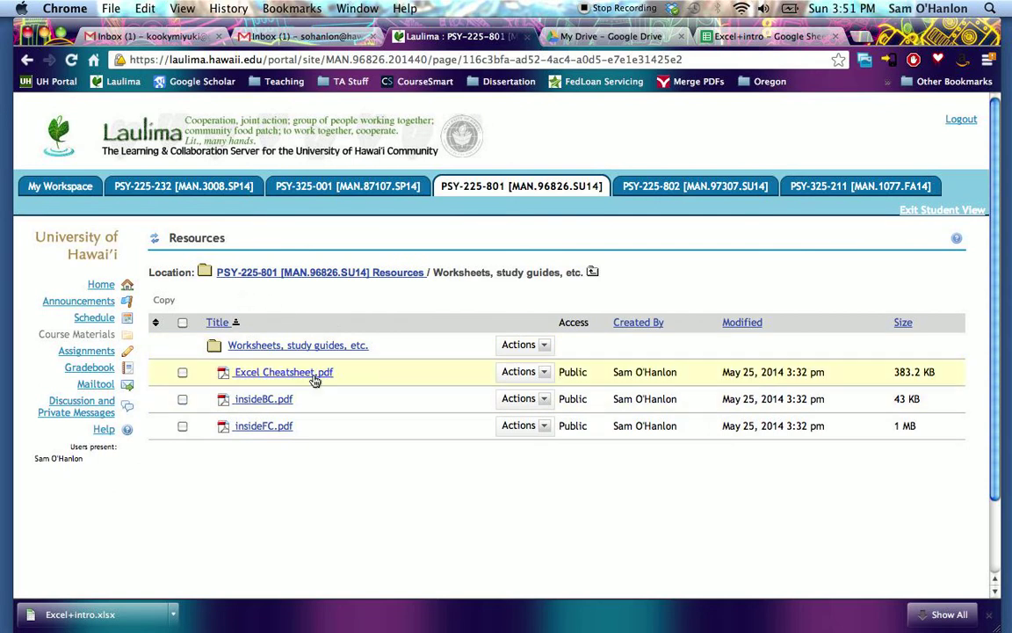
left_click(308, 373)
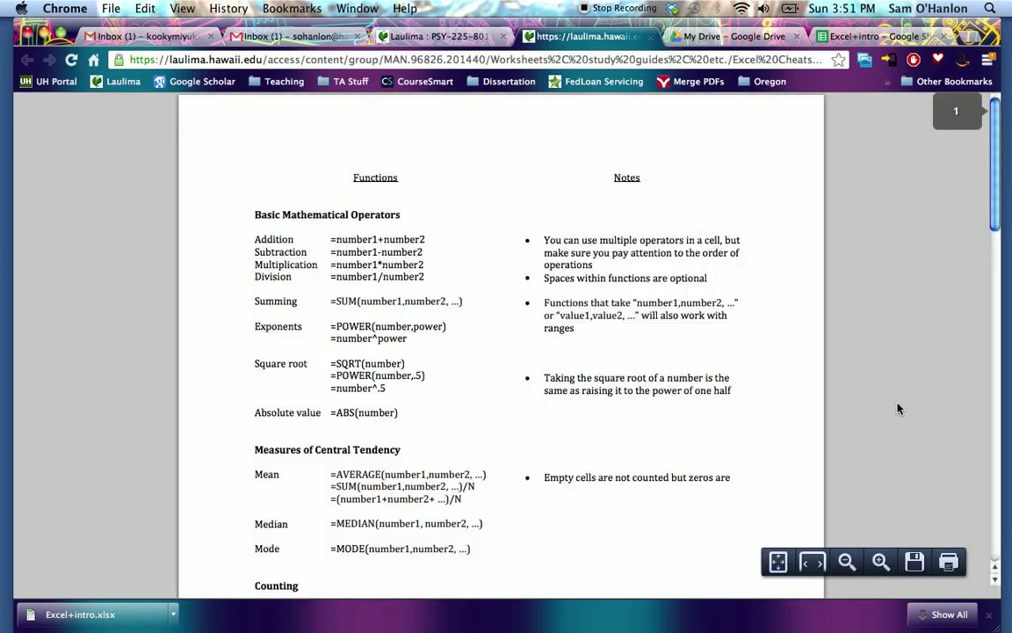
- Detach the cheatsheet PDF into its own browser window and narrow it to cover the left half of the screen
left_click_drag(587, 36, 563, 50)
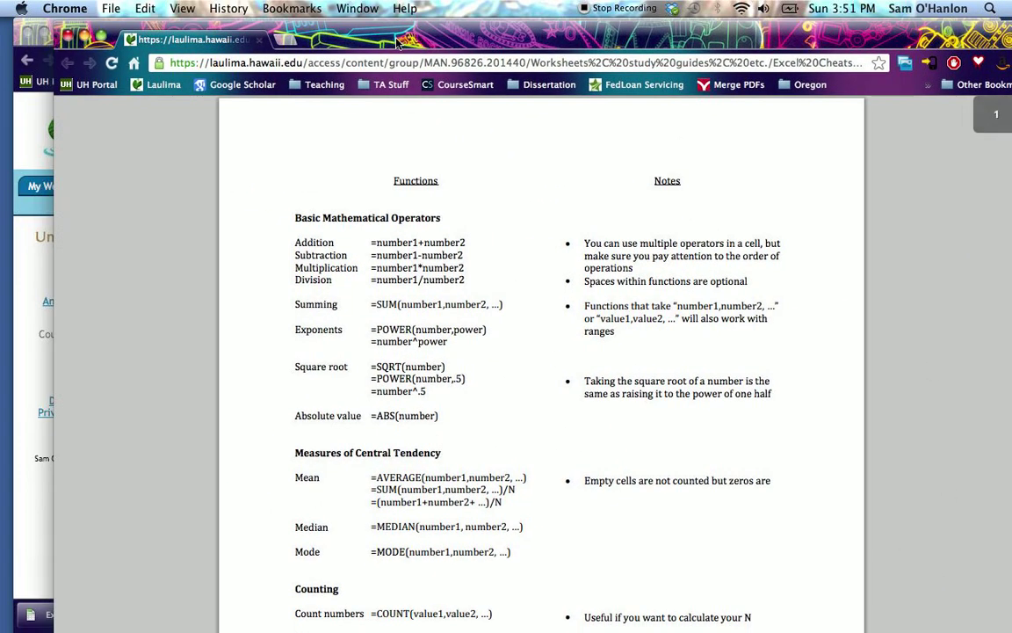
left_click_drag(311, 47, 359, 40)
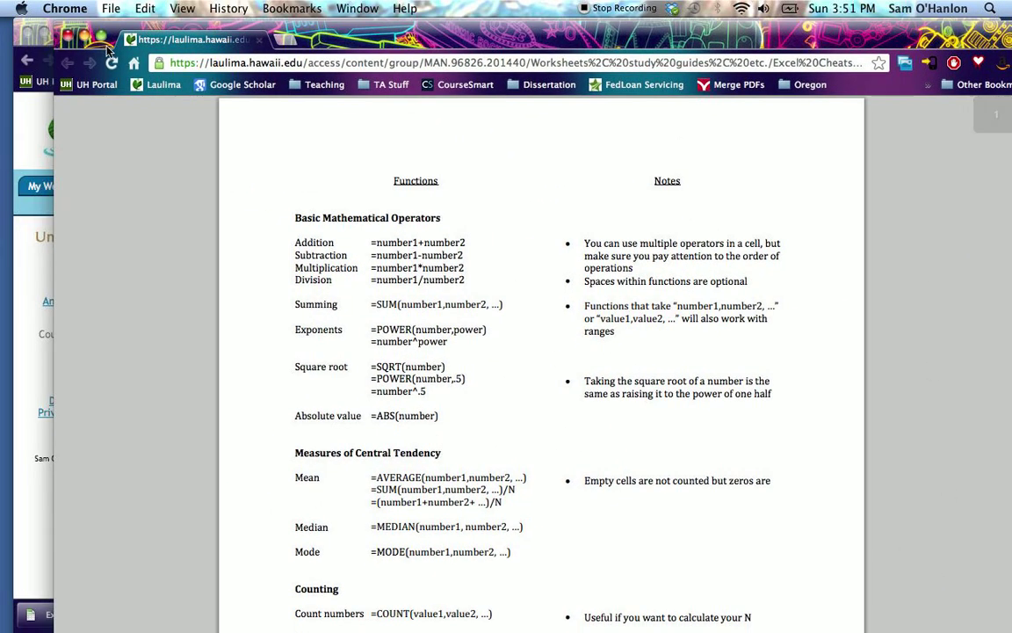
left_click(101, 40)
mouse_move(901, 562)
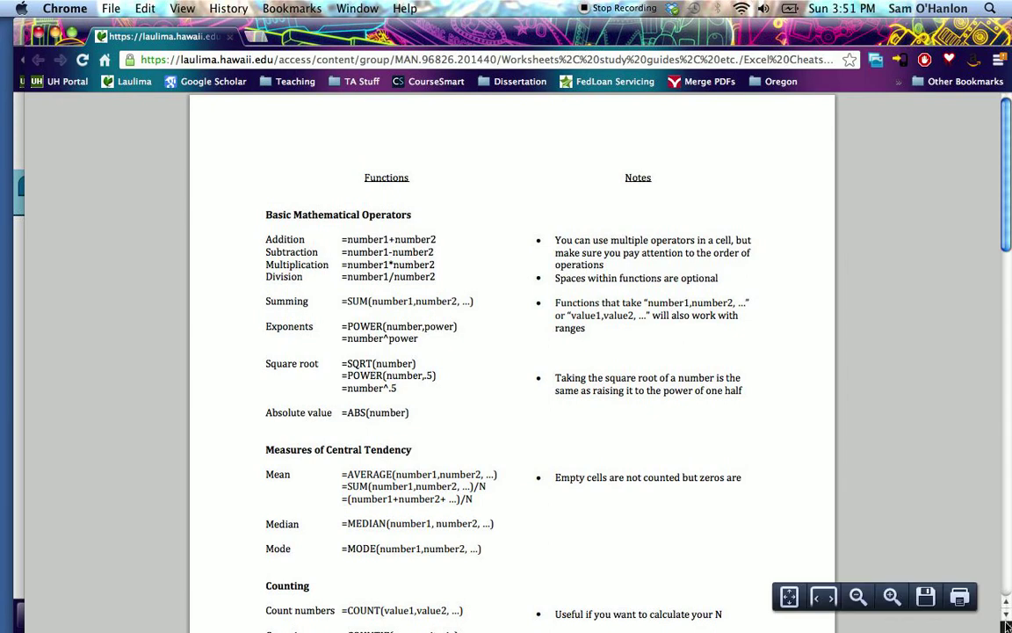
left_click_drag(967, 630, 518, 626)
left_click_drag(410, 32, 353, 34)
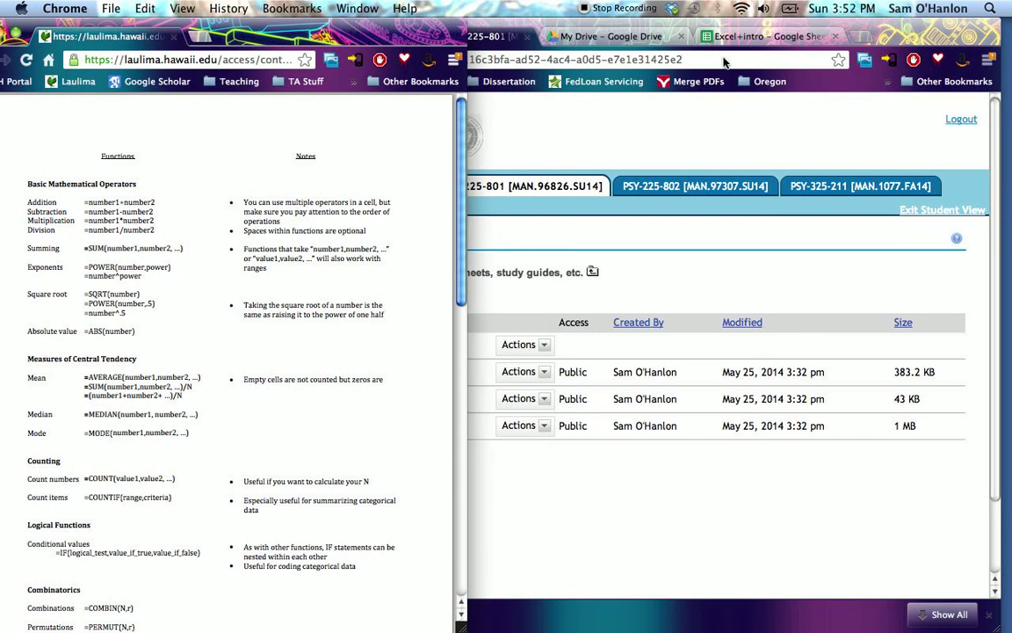
- Bring up the Excel+intro spreadsheet, shrink its window to about half the screen width, and place it beside the cheatsheet
left_click(760, 40)
left_click_drag(1003, 629, 496, 630)
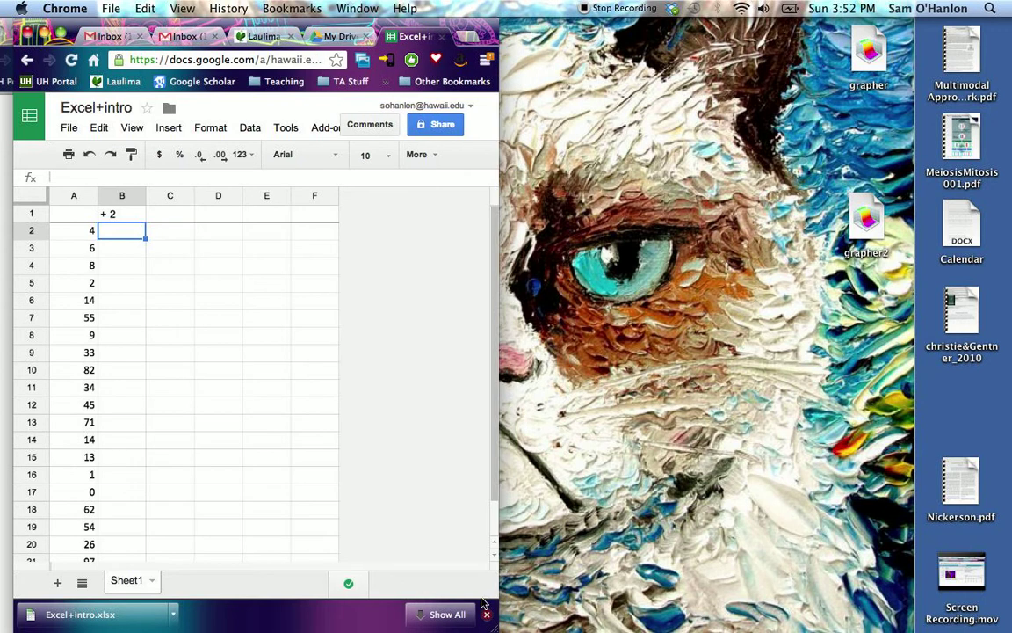
left_click_drag(156, 26, 618, 34)
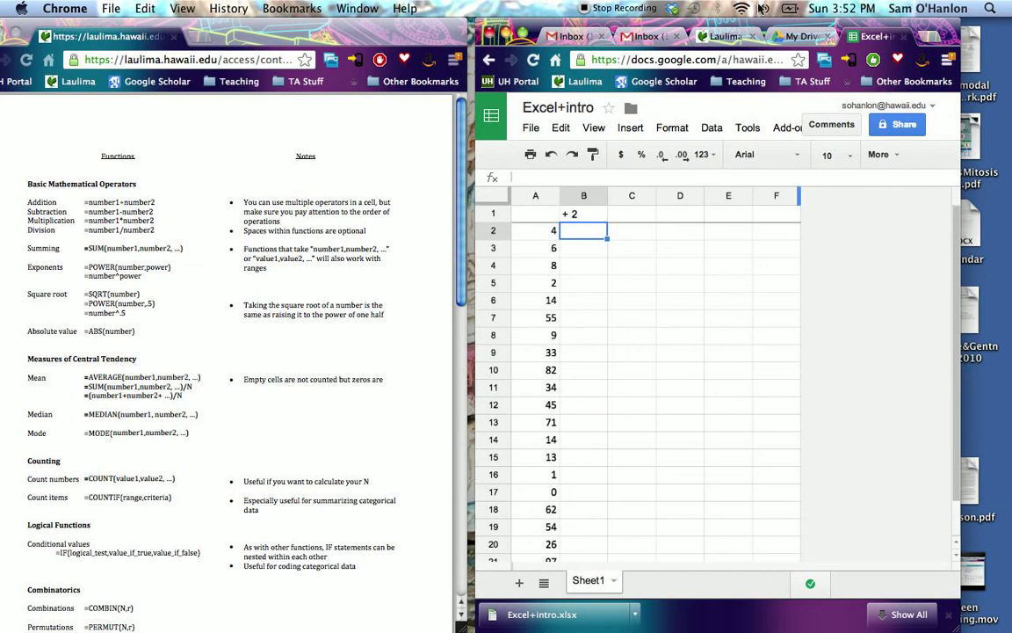
- Move the spreadsheet window to the screen's far edge and widen the cheatsheet window to fill the gap beside it
left_click_drag(753, 27, 802, 29)
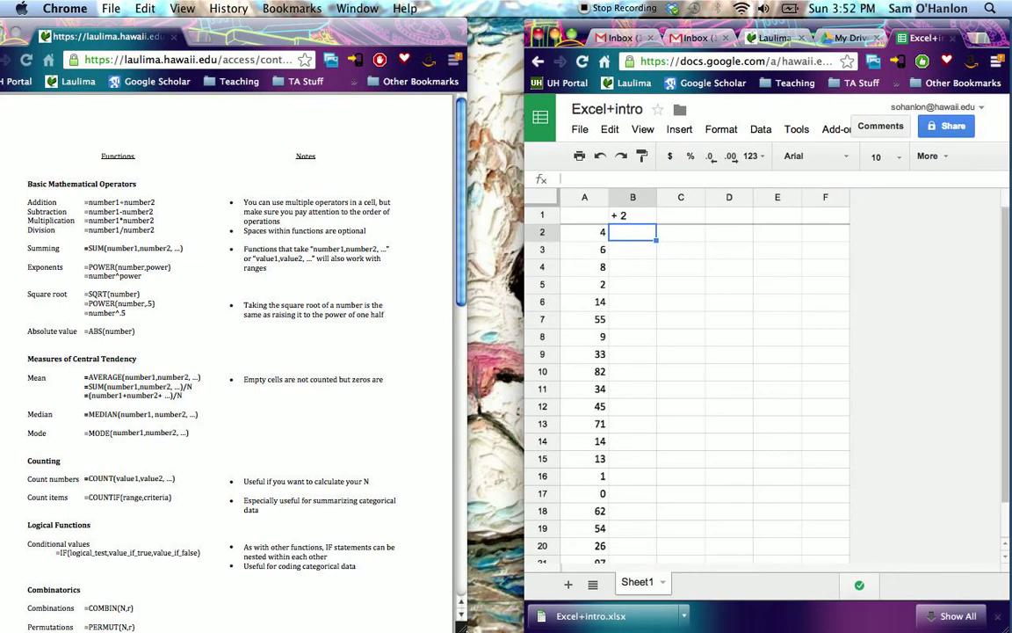
left_click_drag(466, 627, 517, 628)
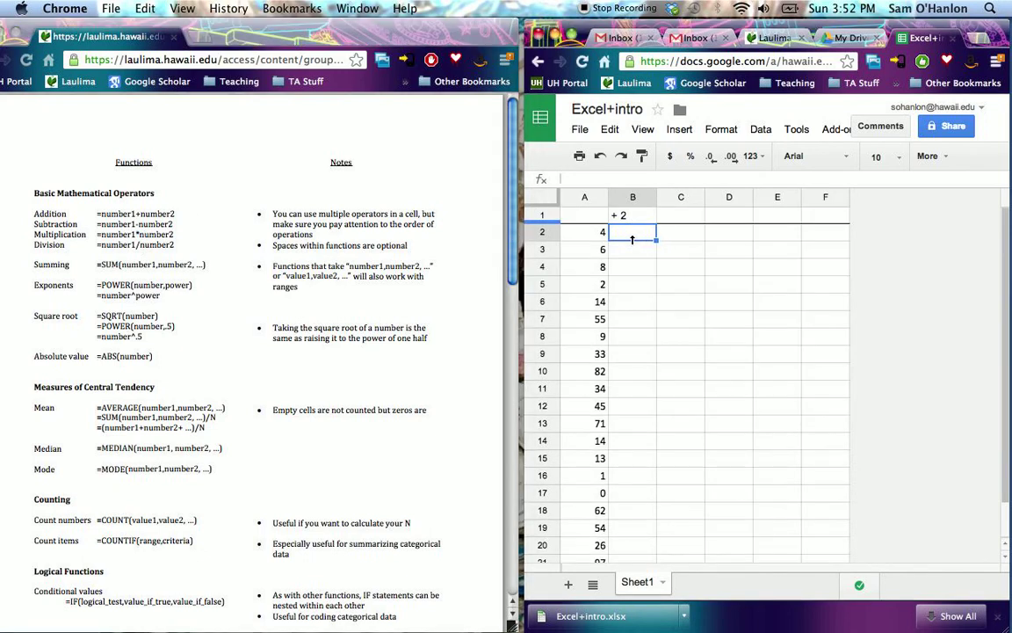
- Enter the formula =A2+2 in cell B2
type("=")
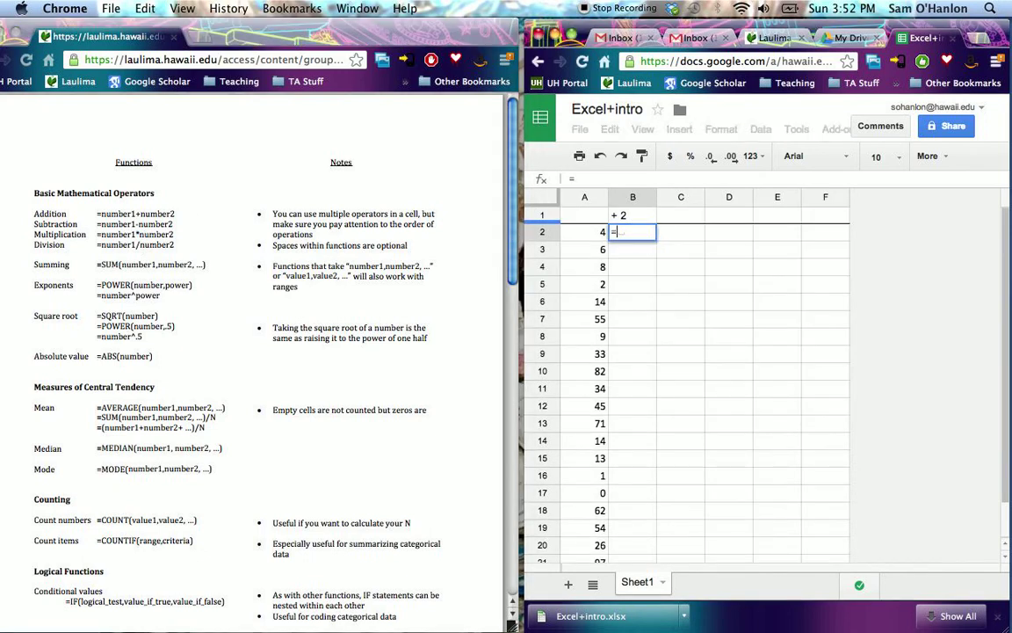
left_click(594, 233)
type("+2")
key("Return")
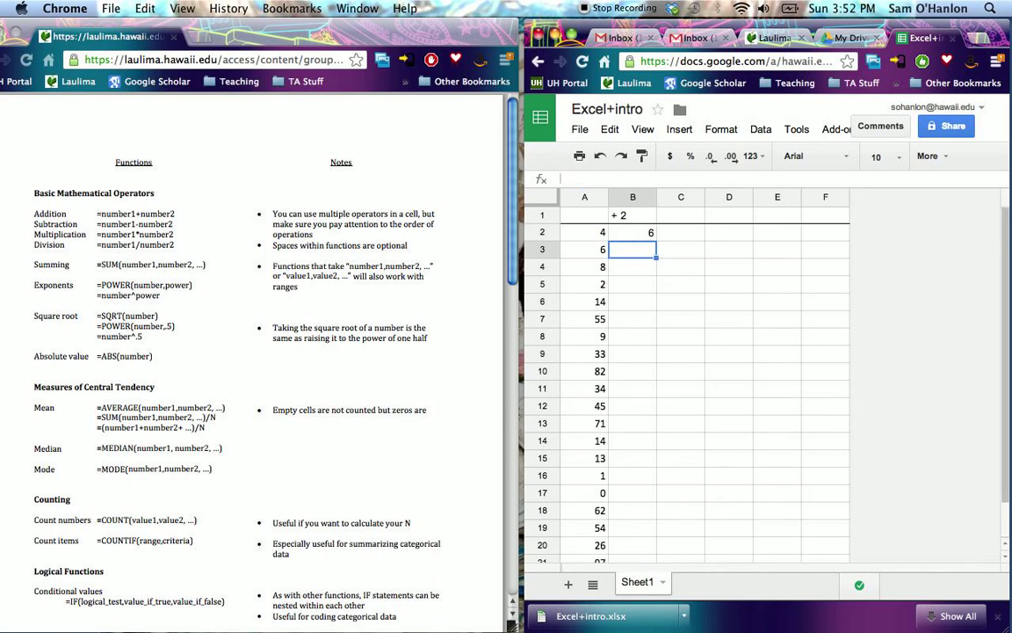
- Fill the B2 formula down column B through row 21
left_click(648, 233)
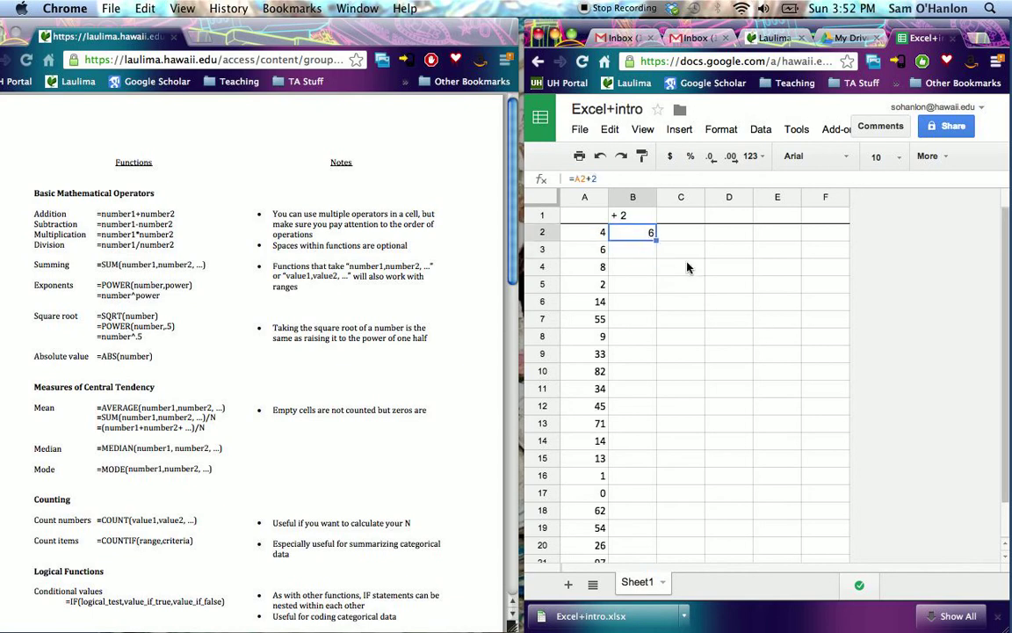
scroll(657, 384, "down", 3)
scroll(665, 351, "up", 3)
left_click_drag(656, 239, 639, 597)
scroll(781, 506, "up", 2)
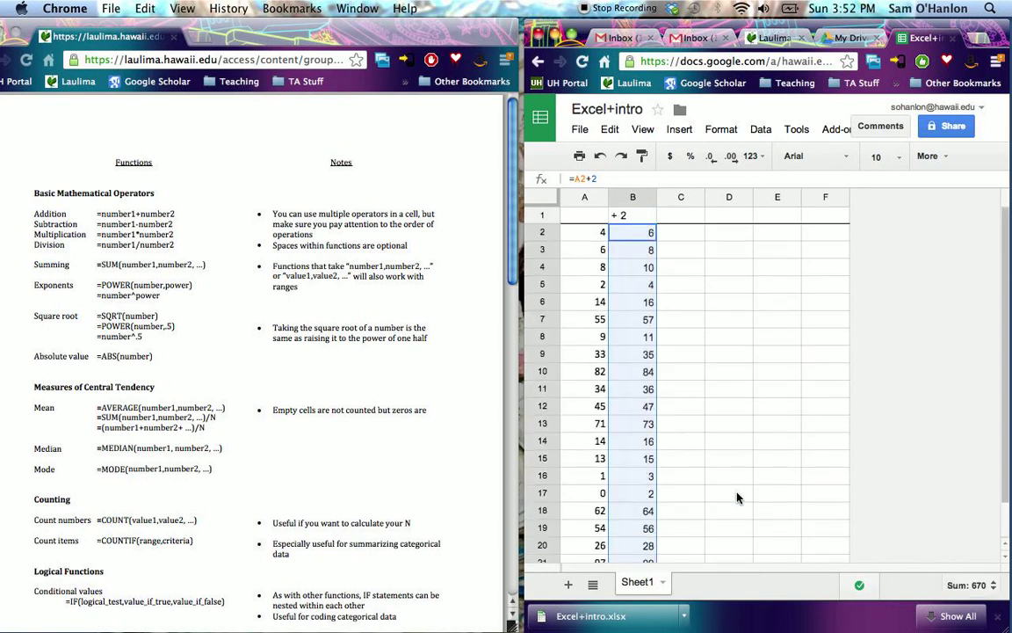
- Add 3 more rows at the end of the sheet, below the last data row
left_click(680, 233)
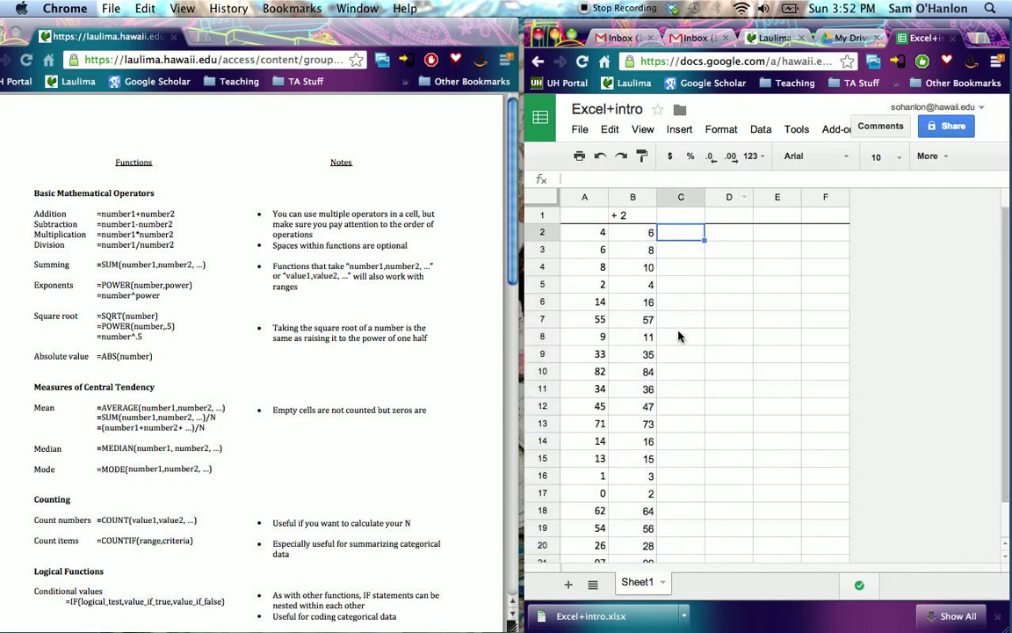
scroll(677, 354, "down", 2)
left_click(594, 494)
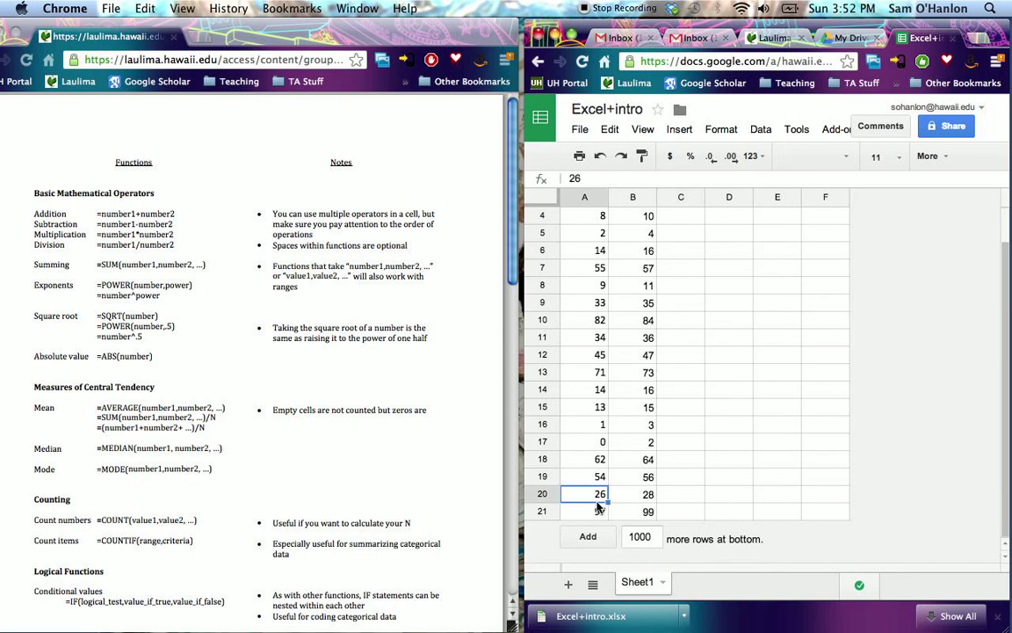
left_click(602, 509)
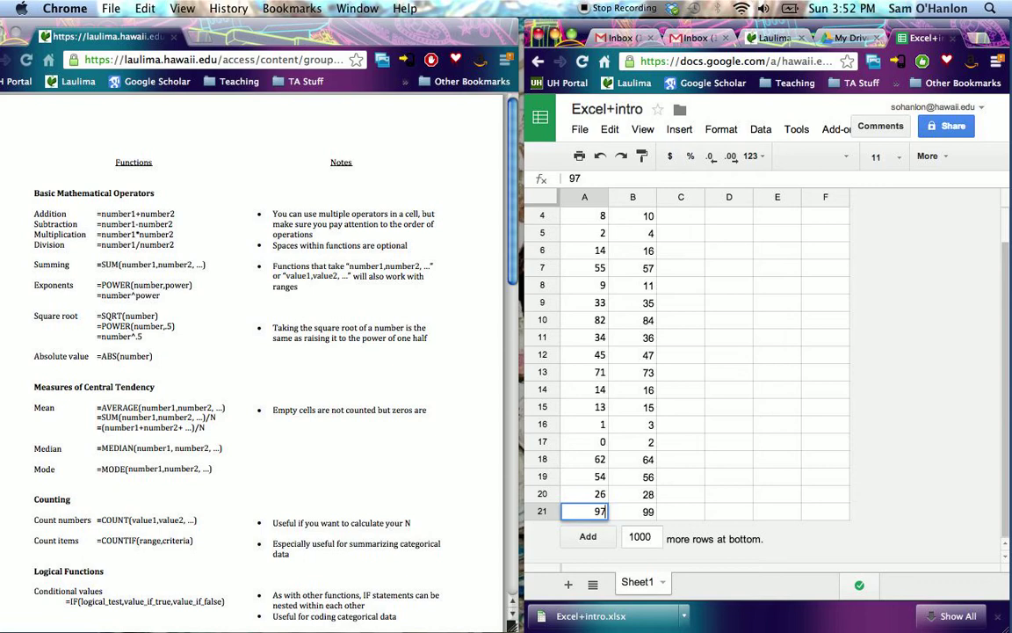
double_click(653, 536)
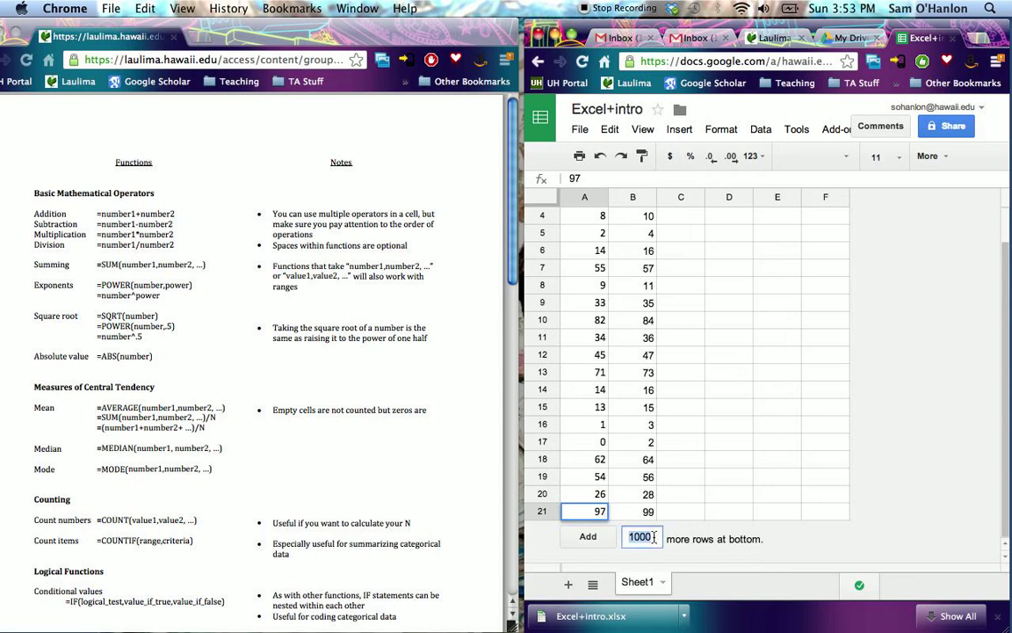
type("3")
left_click(588, 536)
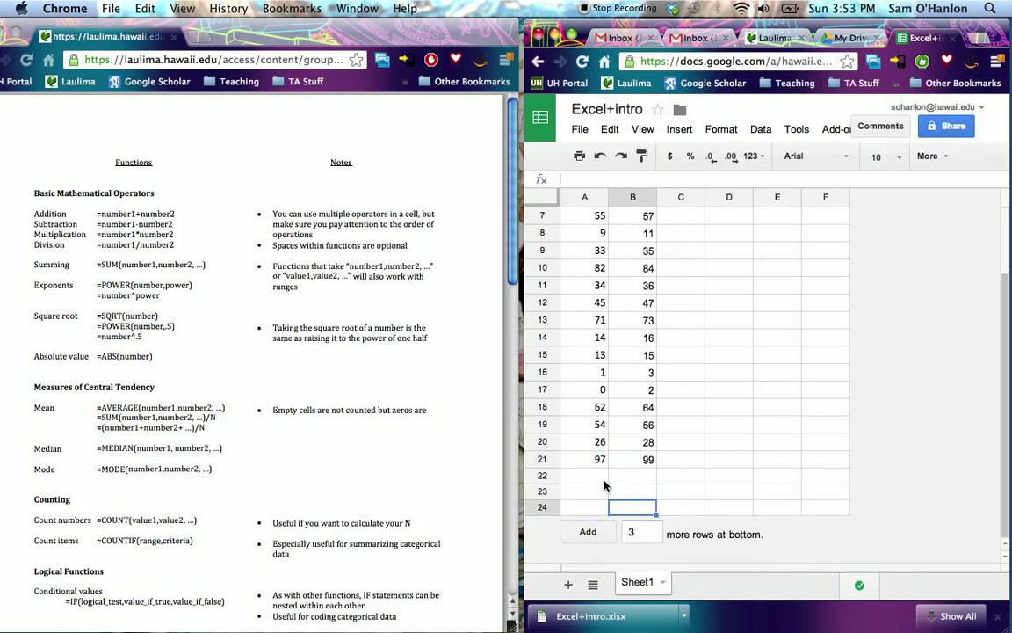
- Apply a bottom border to the whole of row 21
left_click(542, 459)
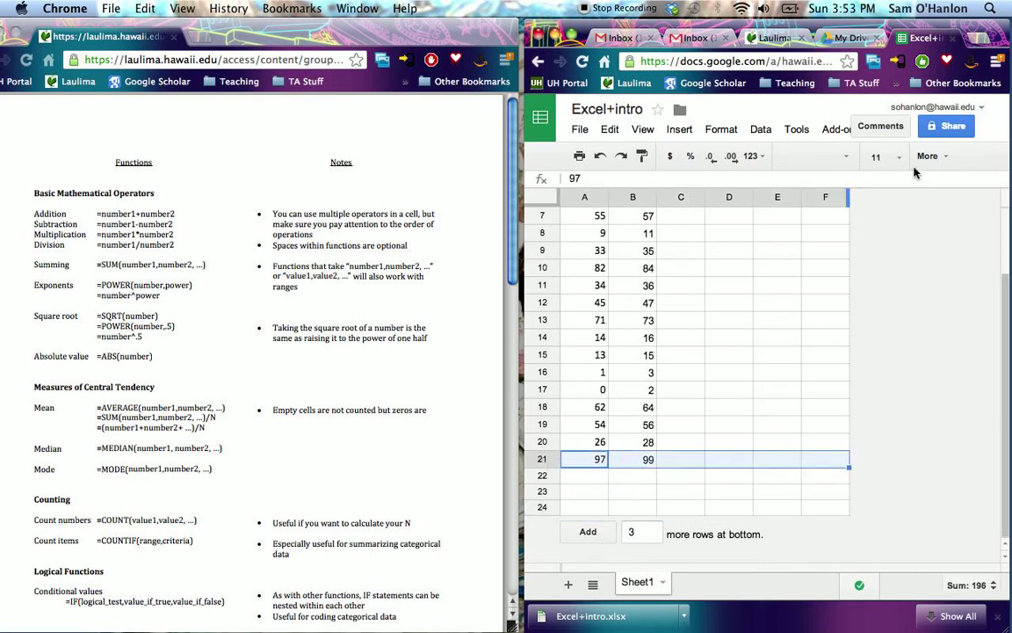
left_click(843, 157)
left_click(844, 160)
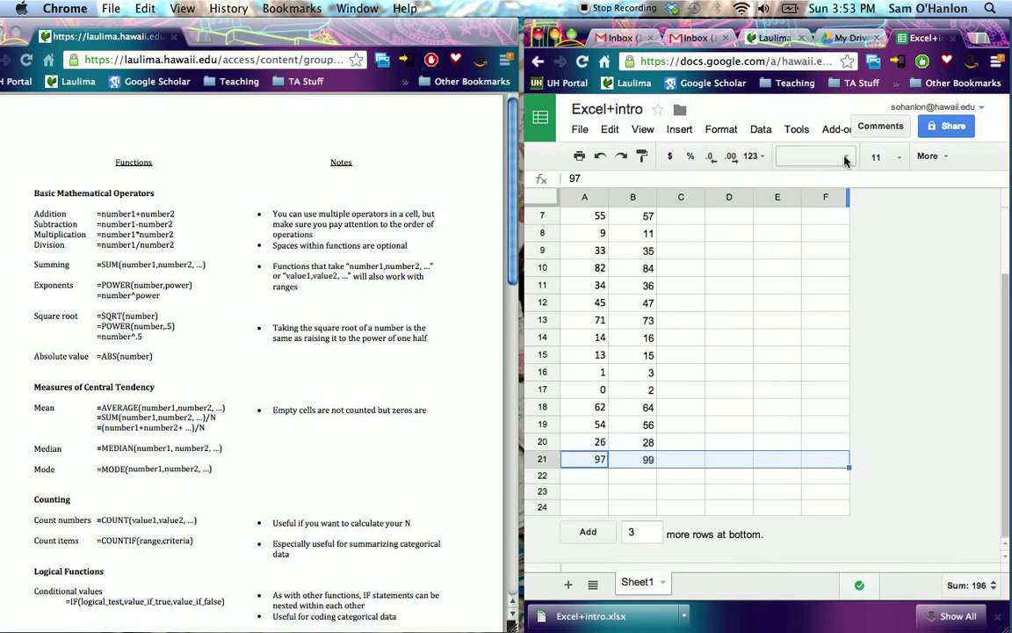
left_click(942, 158)
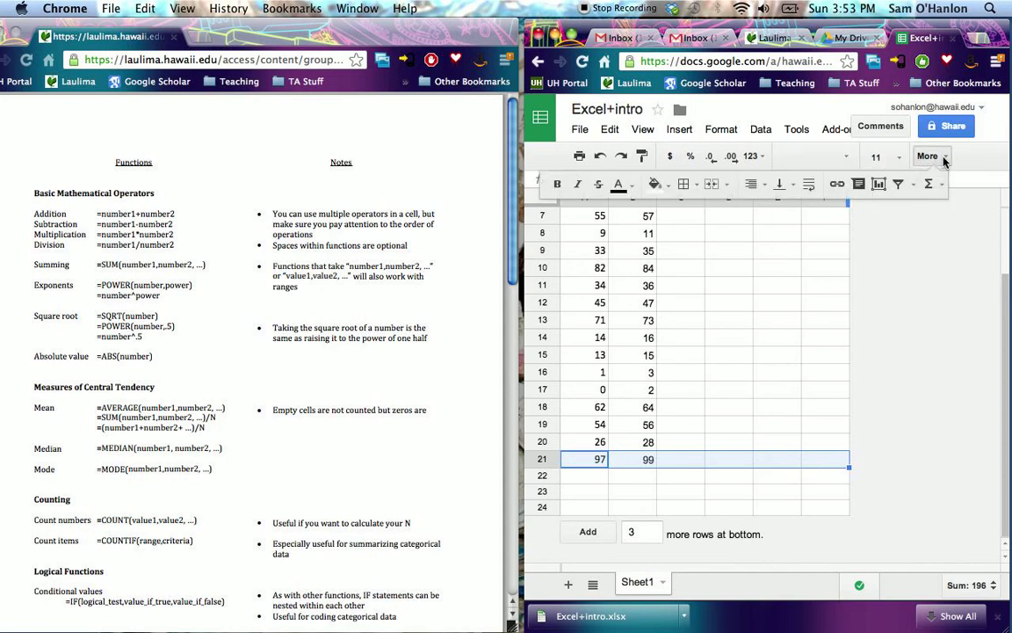
left_click(697, 187)
left_click(767, 237)
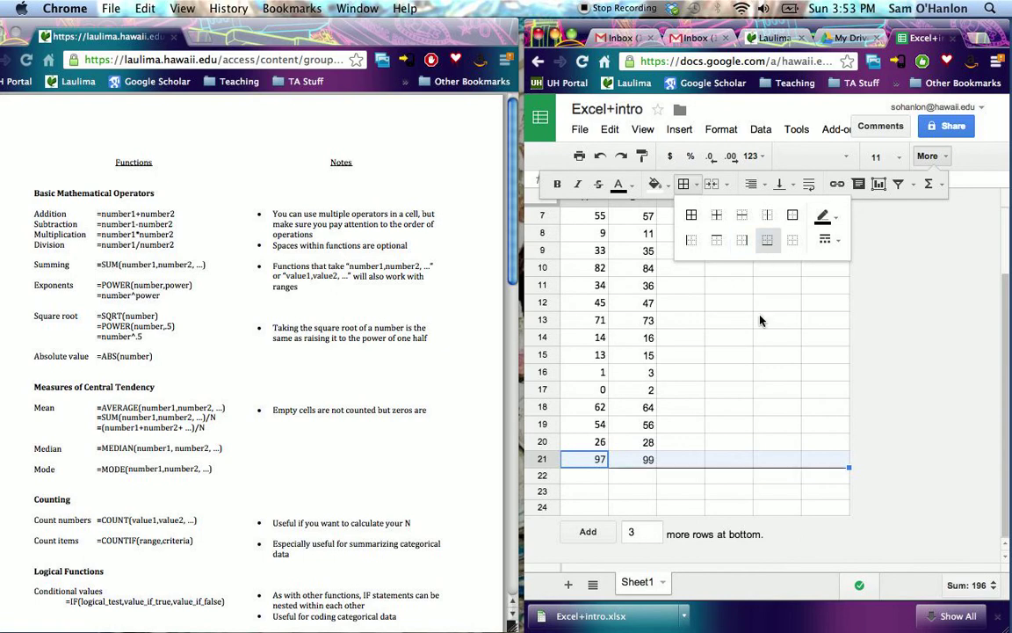
- Total the column A data in cell A22 with a SUM formula over A2:A21
left_click(590, 483)
scroll(593, 376, "up", 3)
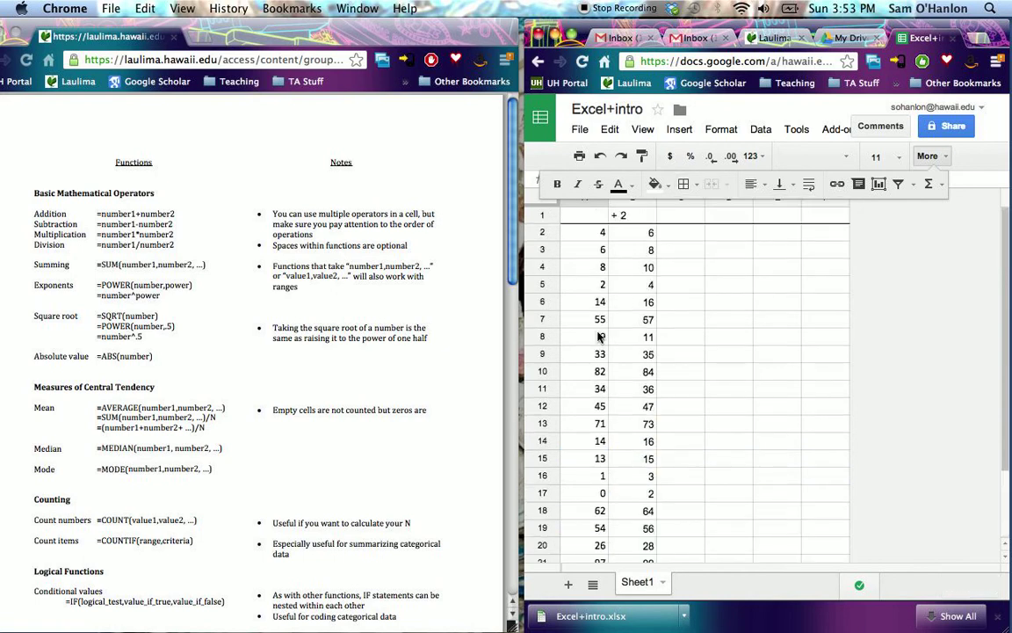
scroll(597, 386, "down", 3)
scroll(576, 456, "up", 3)
scroll(576, 456, "down", 1)
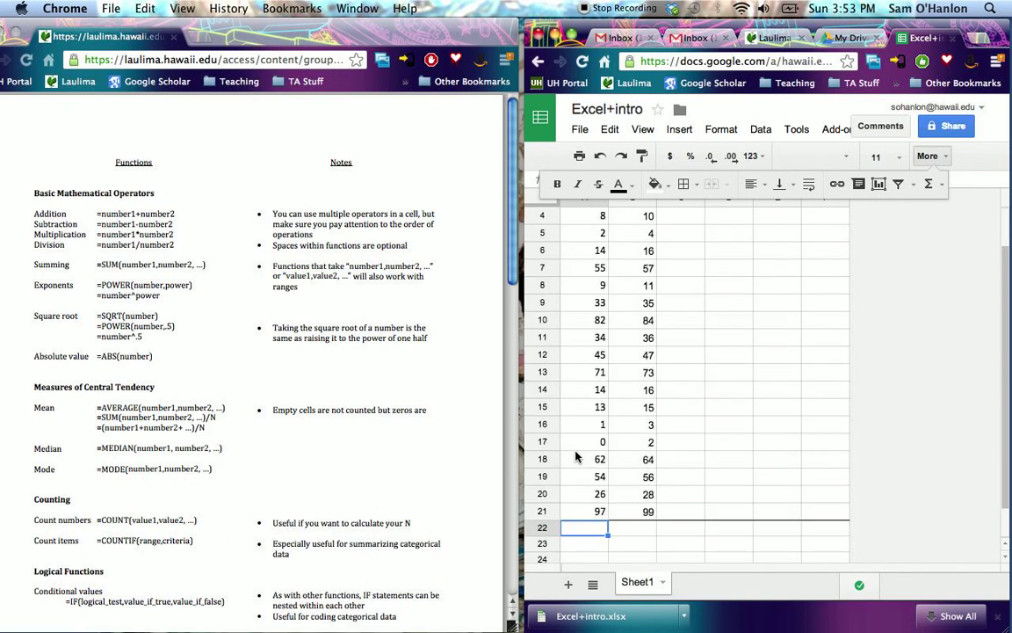
type("=")
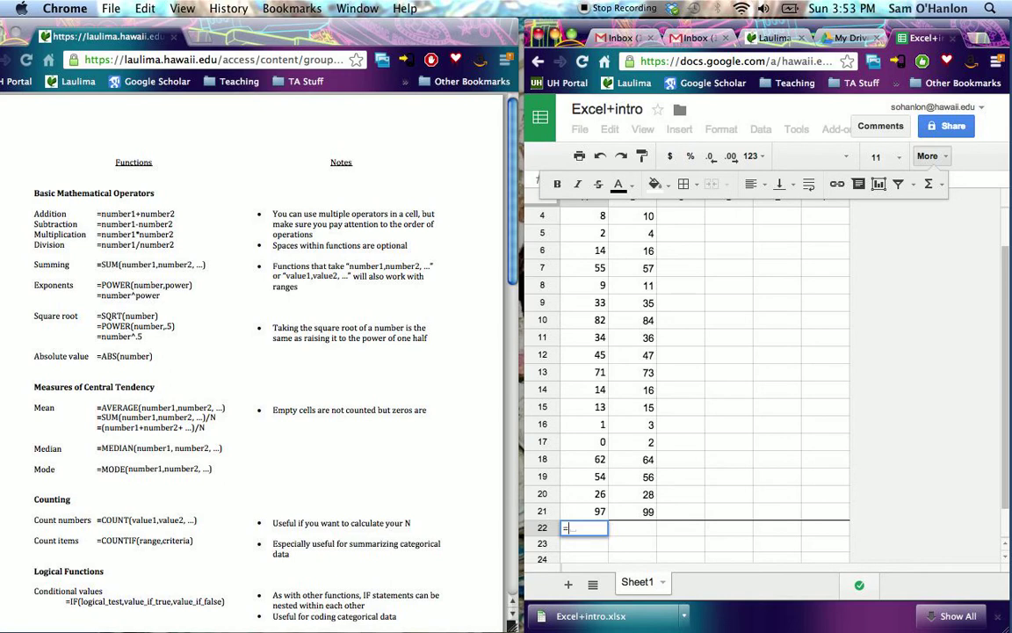
type("sum(")
scroll(589, 248, "up", 1)
left_click_drag(594, 233, 637, 473)
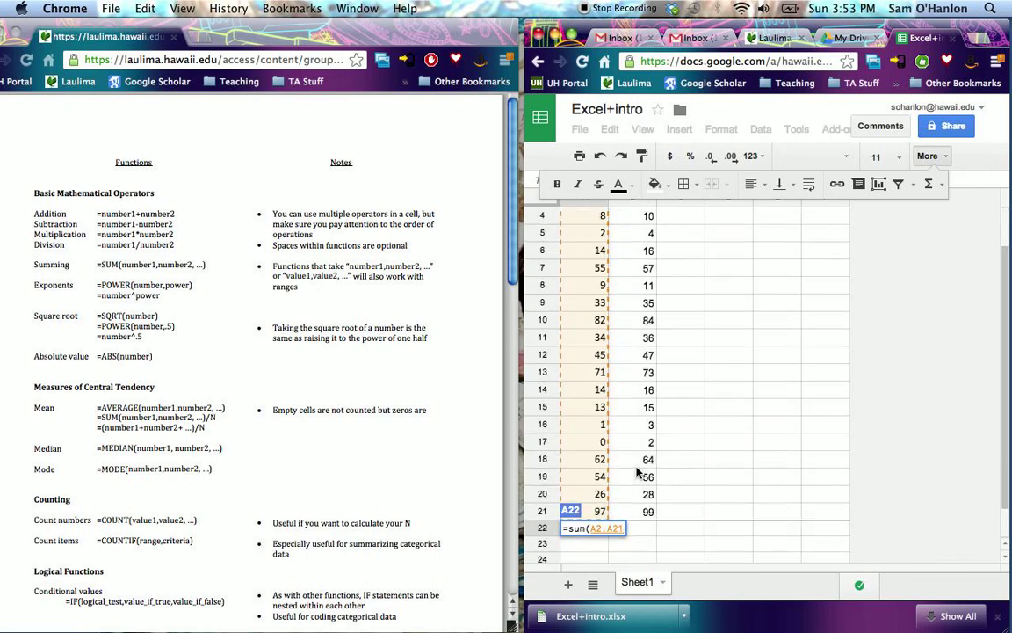
key("Return")
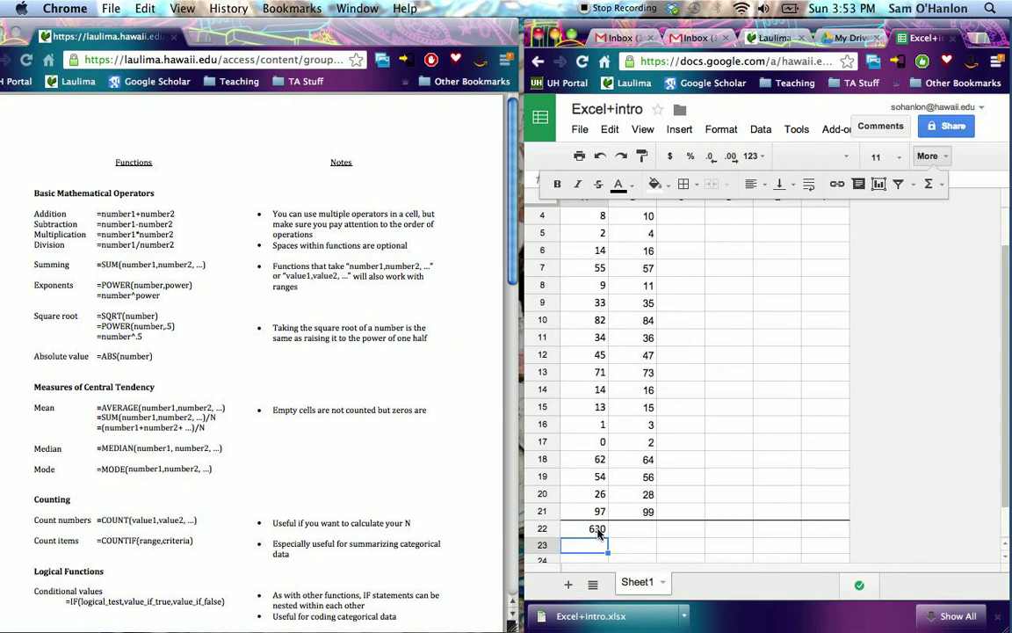
- Calculate the mean manually in cell A23 with the formula =A22/20
type("=")
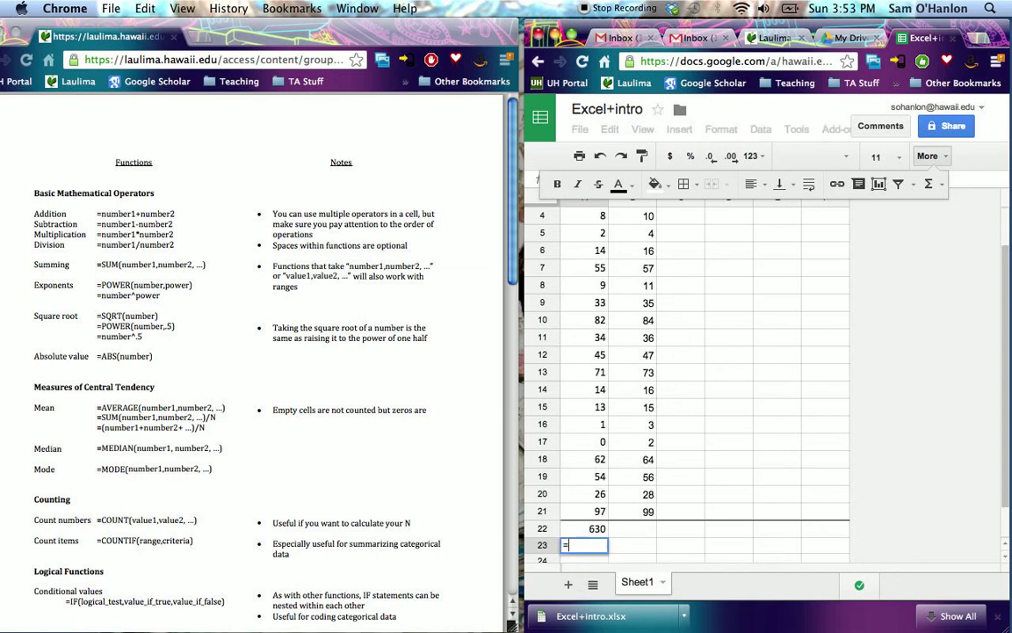
left_click(598, 531)
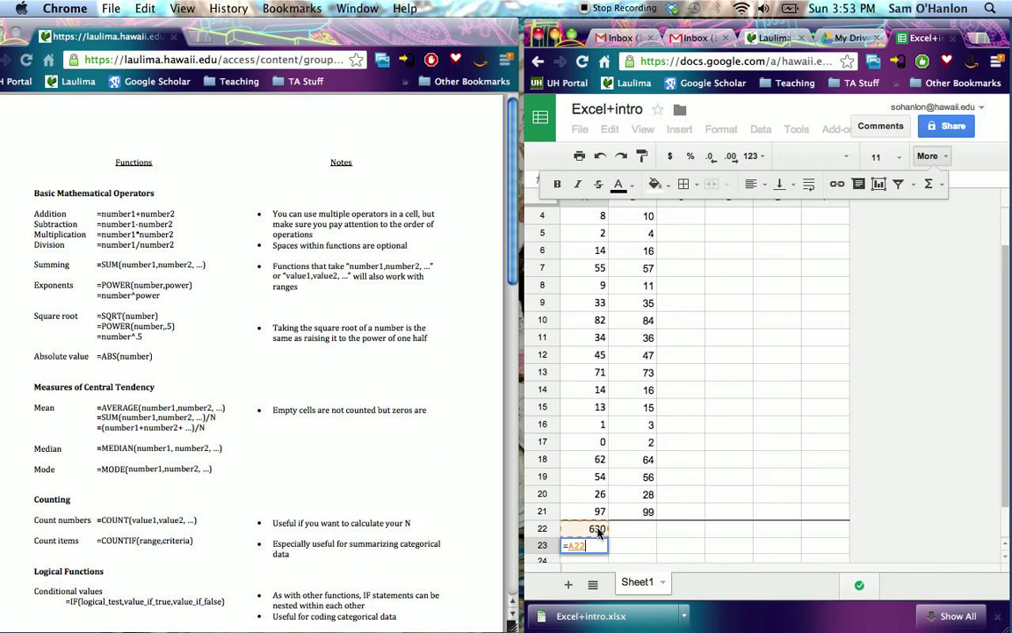
type("/20")
key("Return")
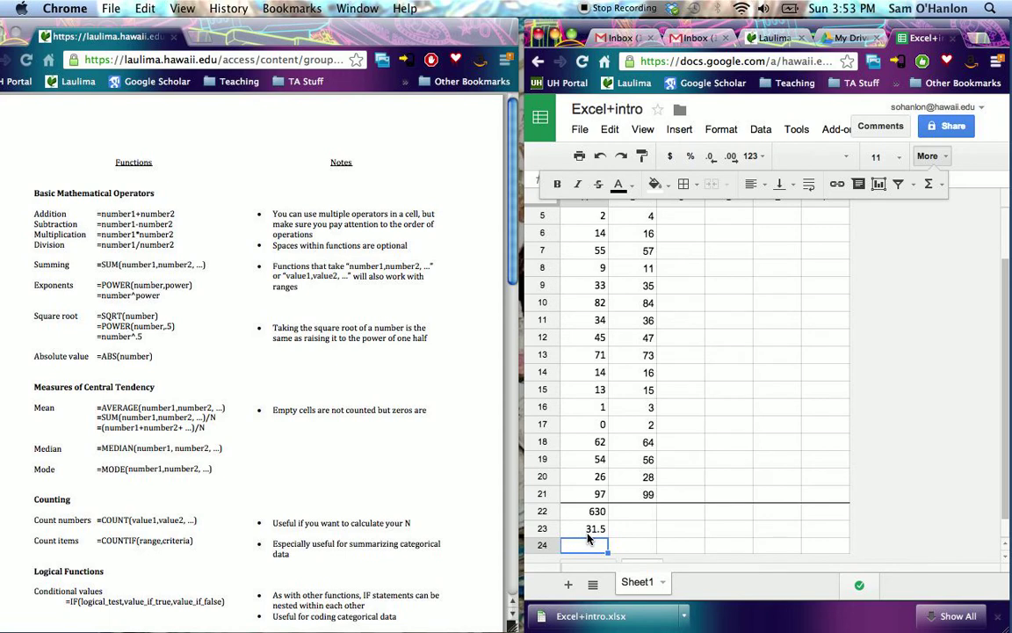
- Calculate the mean in cell A24 with an AVERAGE formula over A2:A21
type("=")
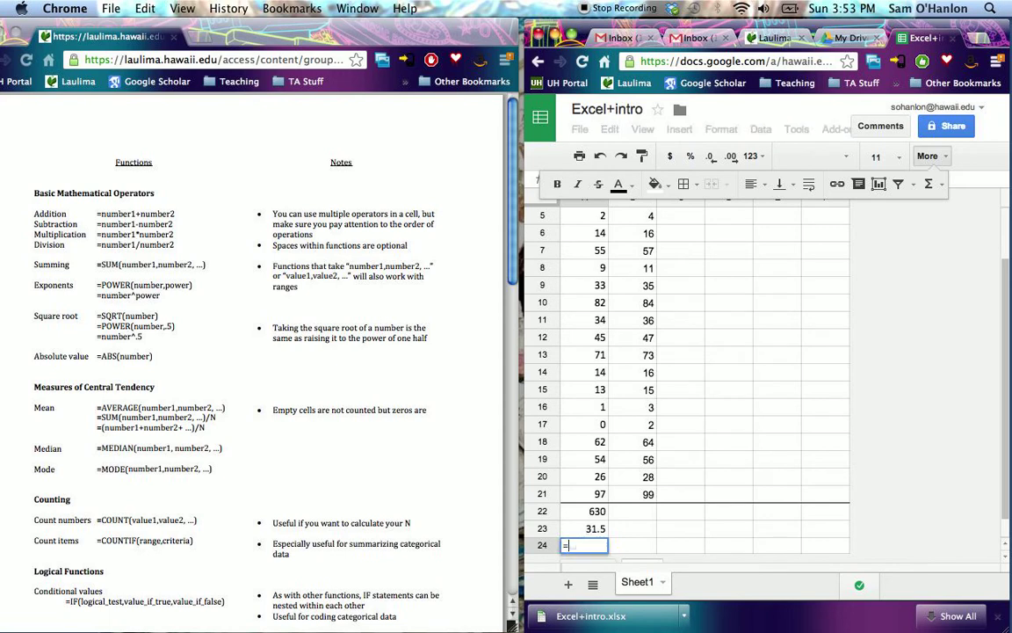
type("average")
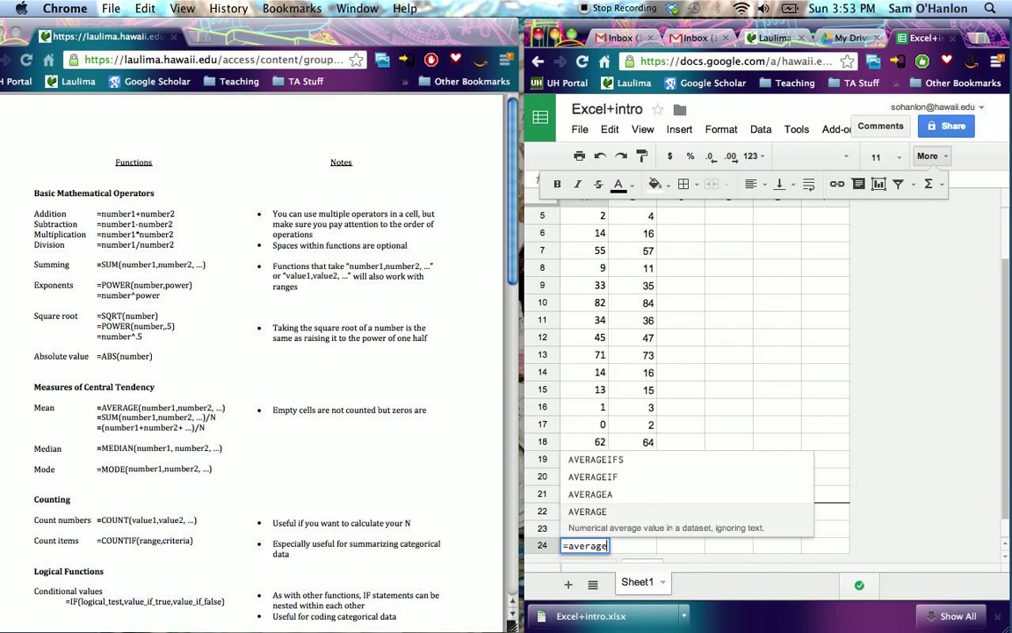
type("(")
scroll(594, 294, "up", 3)
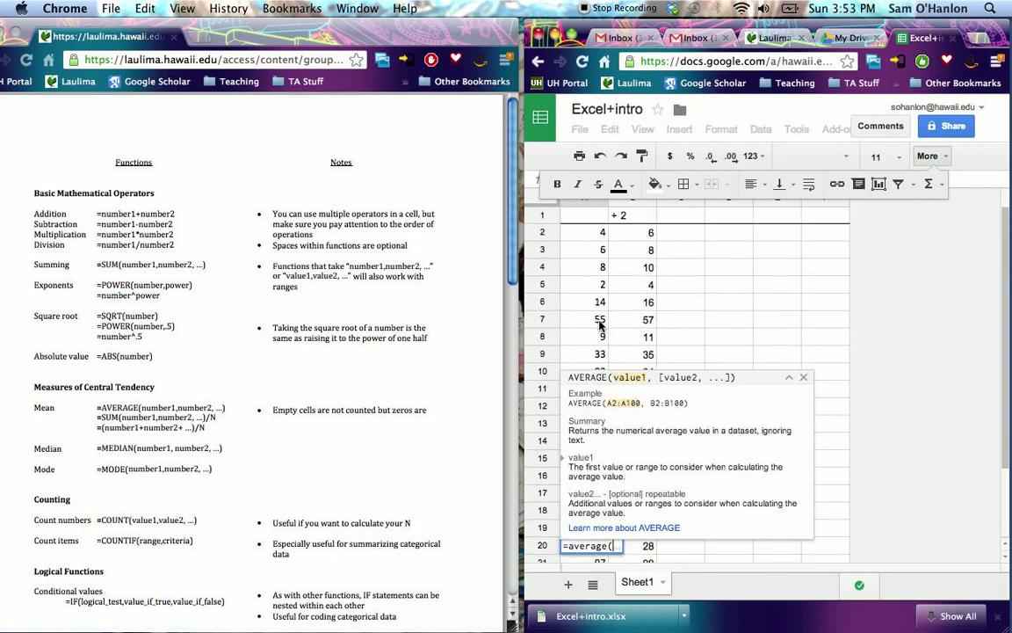
left_click_drag(592, 233, 593, 463)
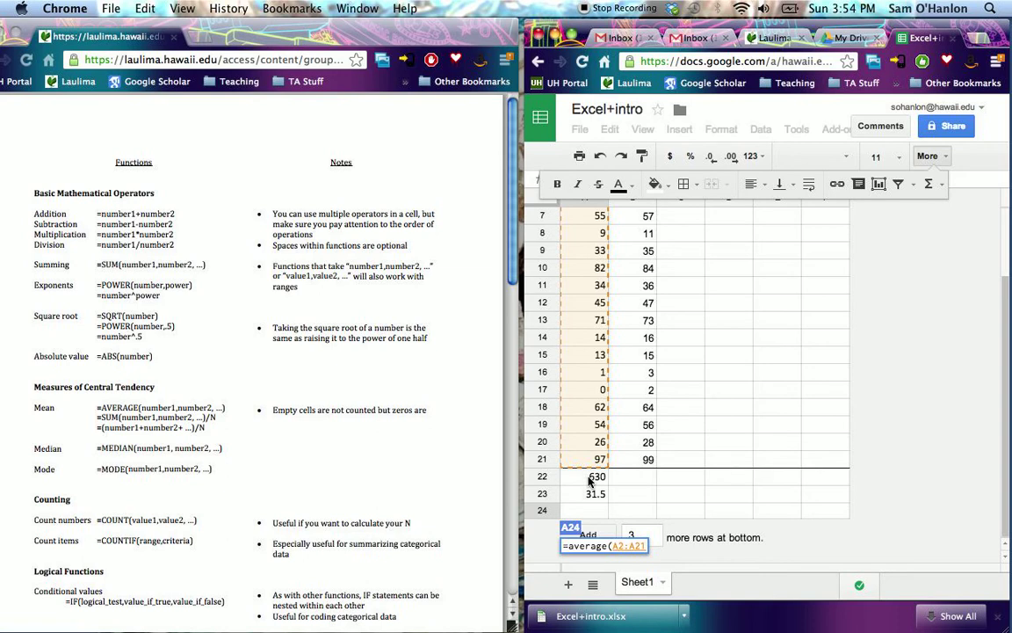
key("Return")
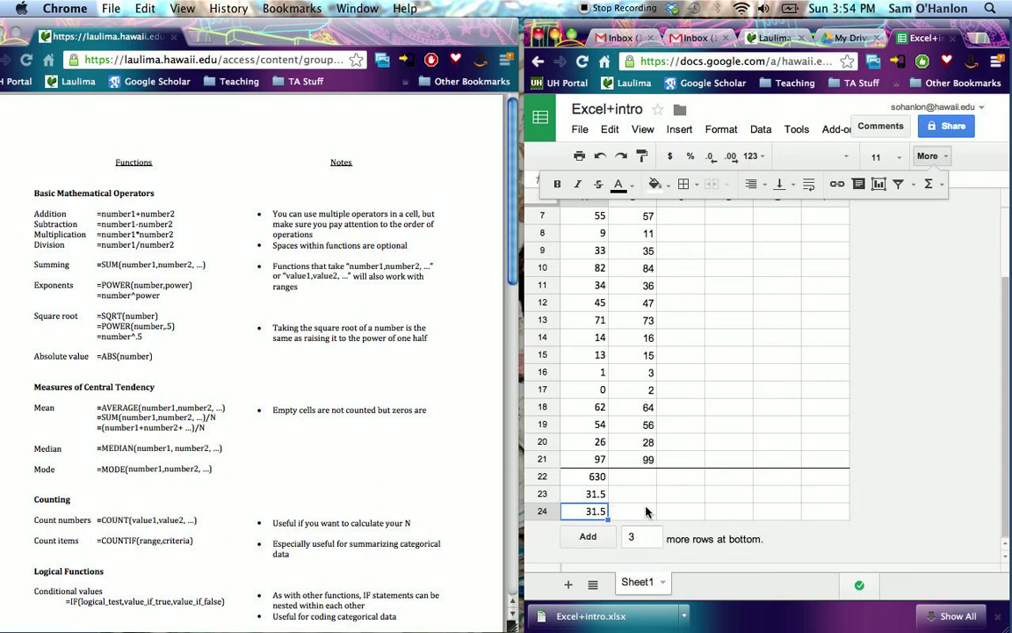
- Enter the literal text -9 as the C1 header, using a leading apostrophe instead of an equals sign
scroll(690, 475, "up", 3)
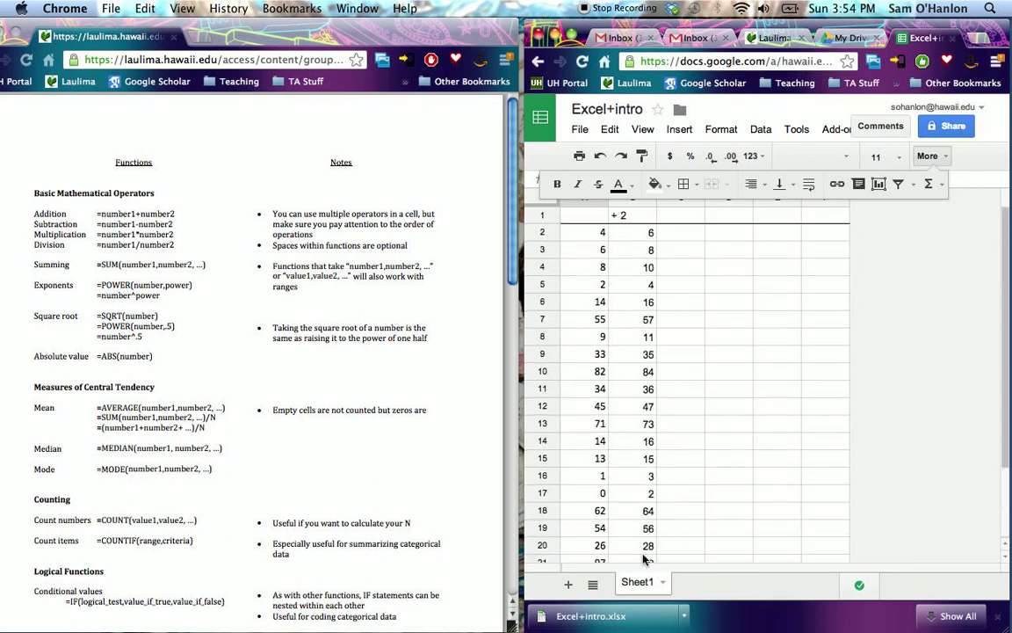
left_click(670, 218)
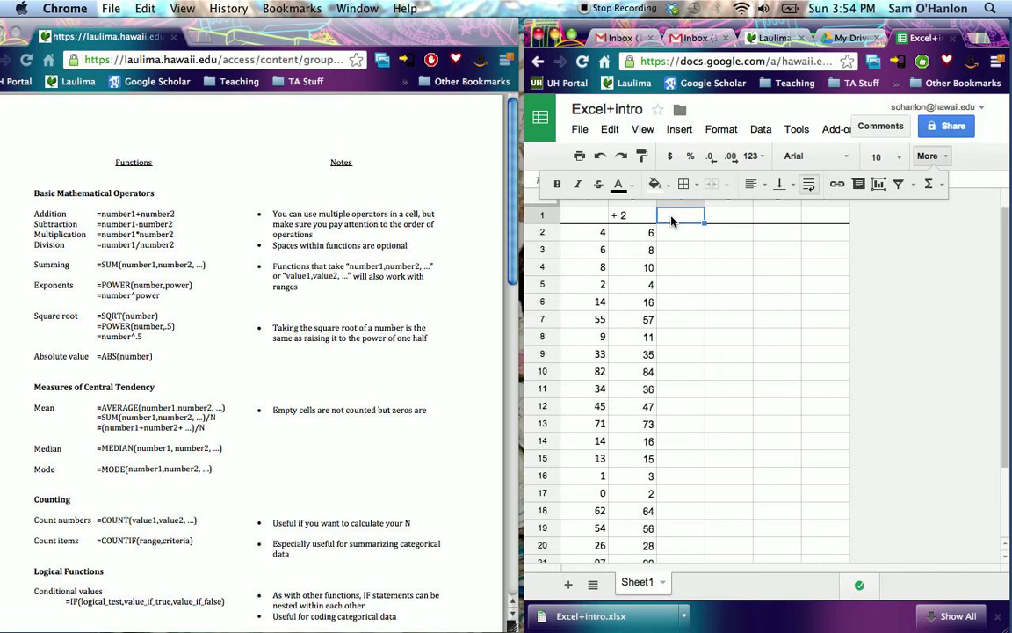
type("=")
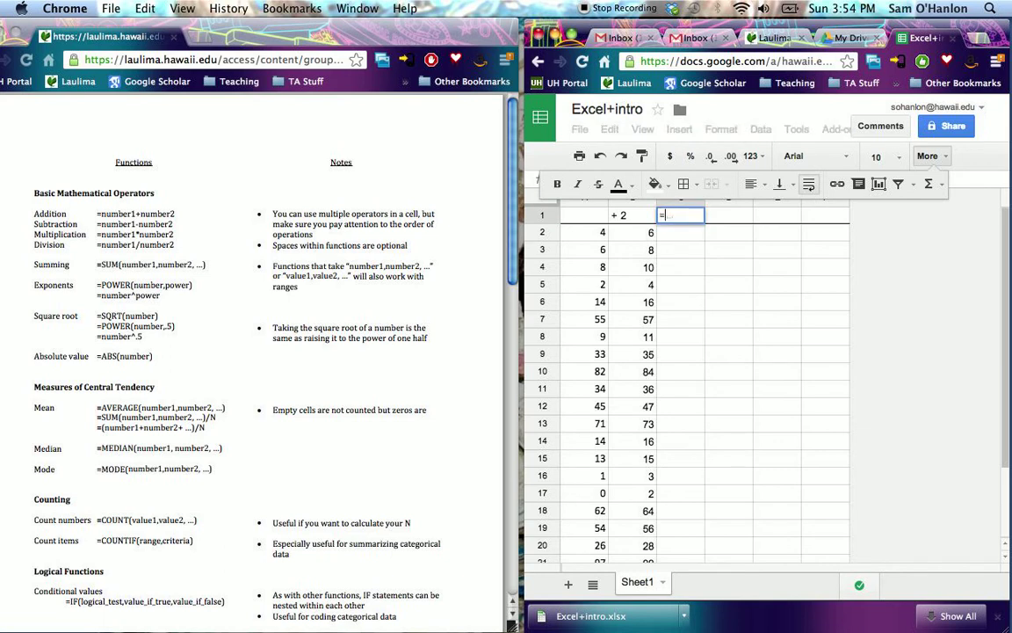
key("BackSpace")
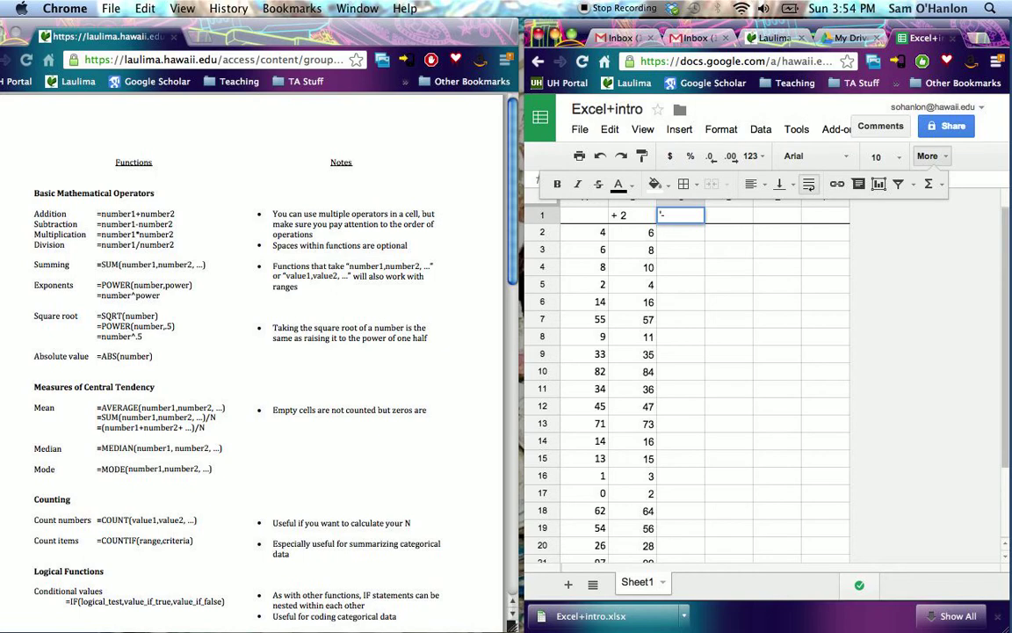
type("'-9")
key("Return")
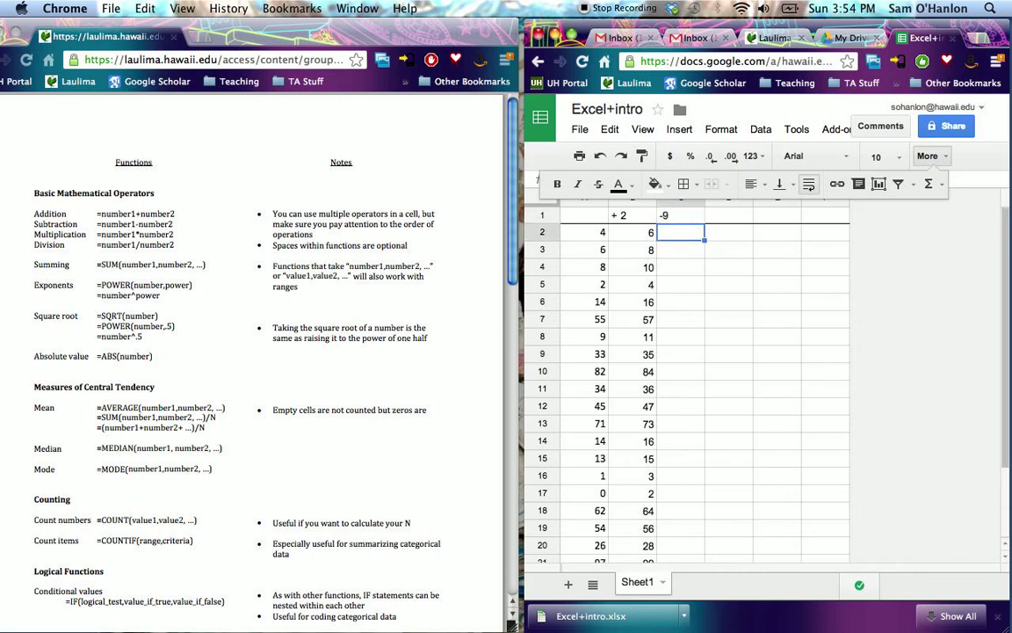
- Set the C1 header to the literal text - 9, with a space after the minus sign, and collapse the extra formatting options
left_click(667, 217)
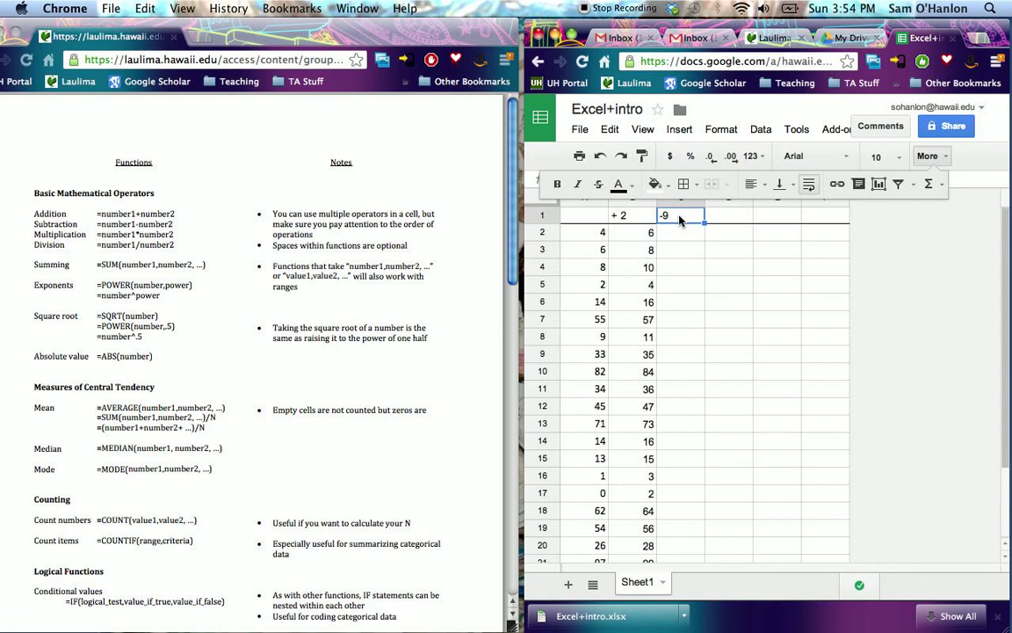
left_click(924, 159)
type("'- 9")
key("Return")
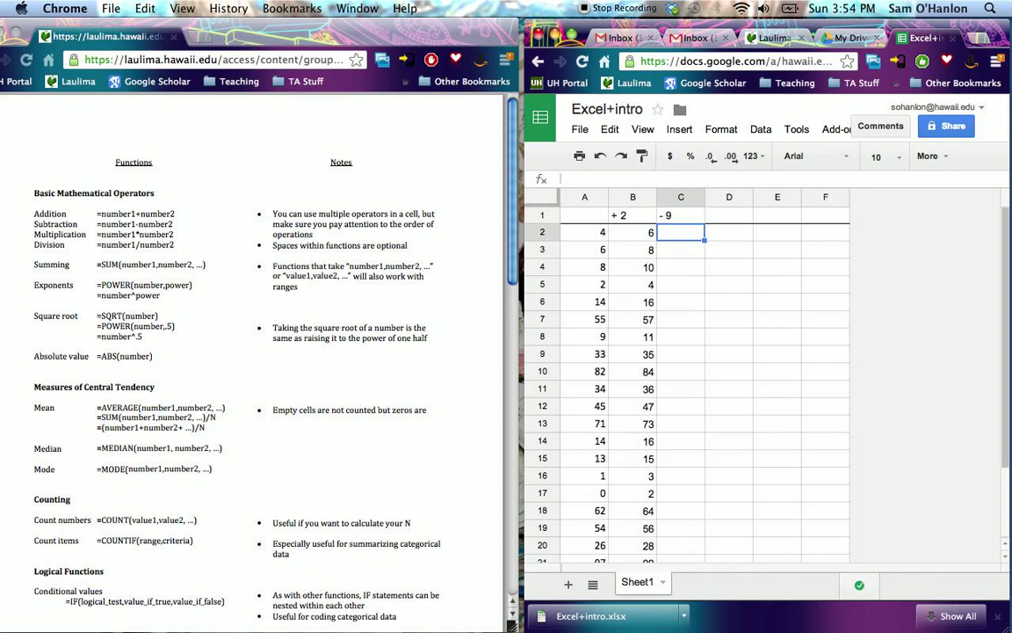
- Subtract 9 from A2 in cell C2 with the formula =A2-9
type("=")
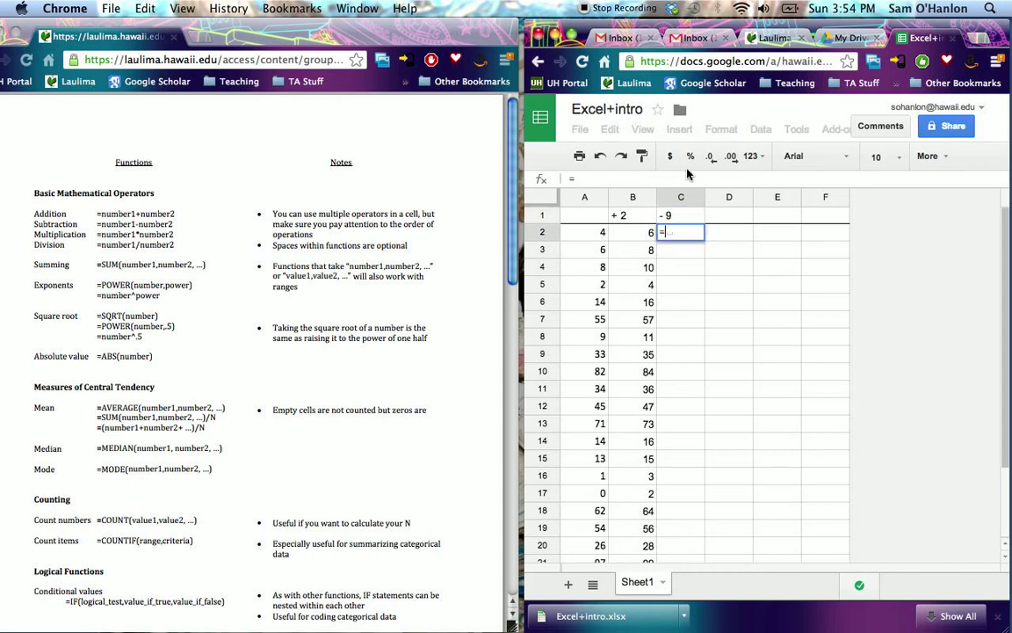
left_click(593, 235)
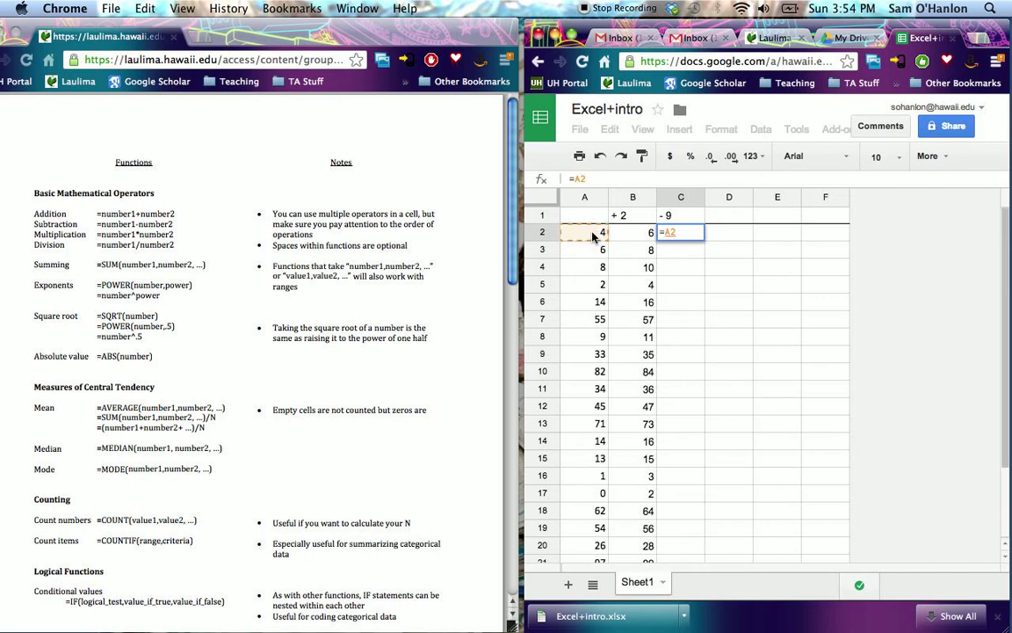
type("-9")
key("Return")
left_click(698, 233)
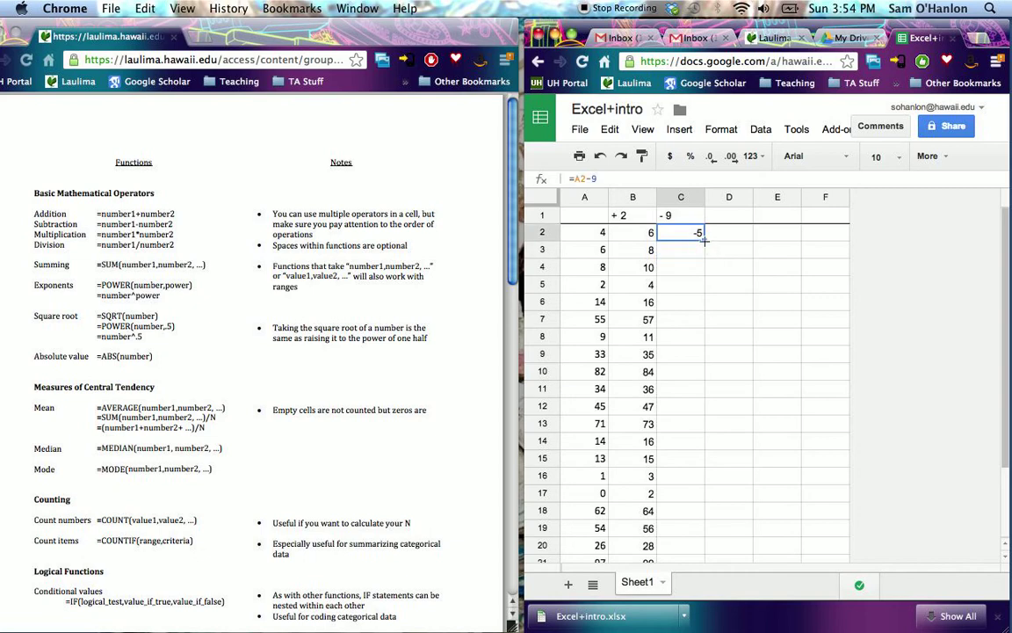
- Enter ^2 as the header in cell D1
left_click(739, 221)
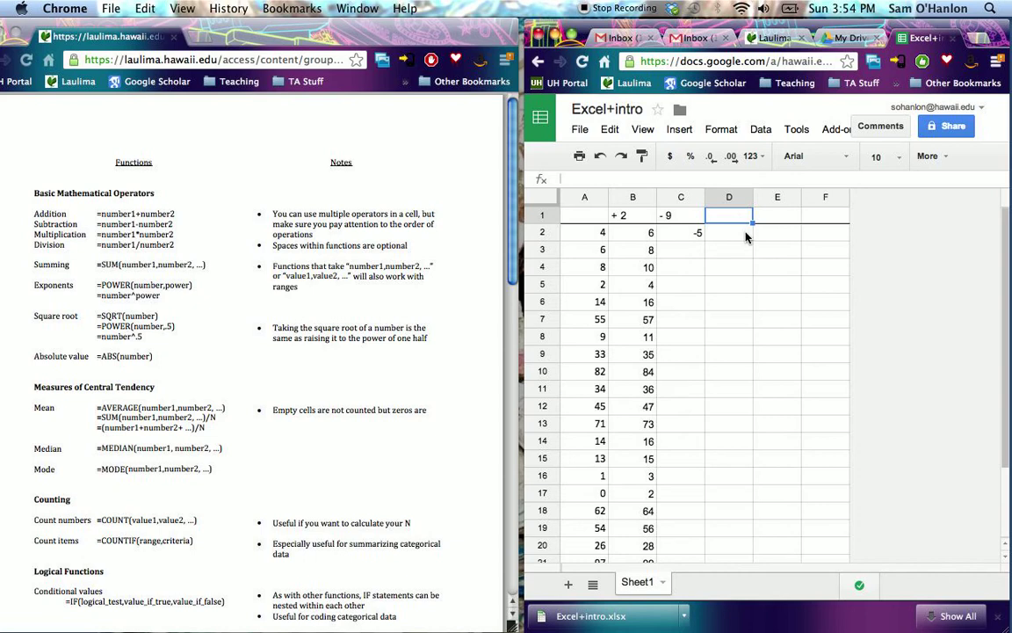
type("^2")
key("Return")
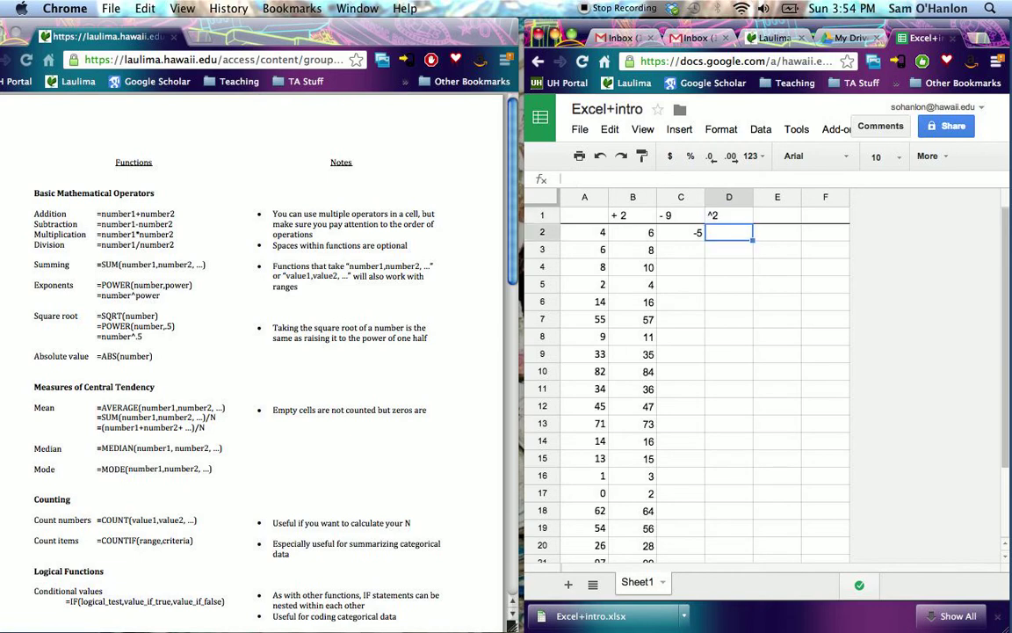
- Square the C2 value in cell D2 with the caret formula =C2^2
type("=")
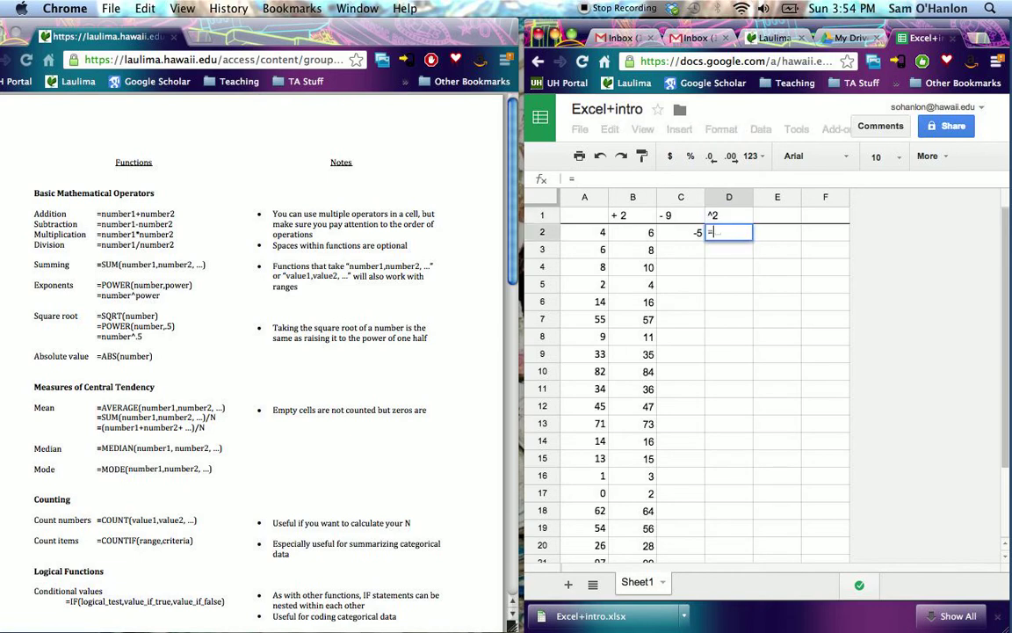
type("C2^2")
key("Return")
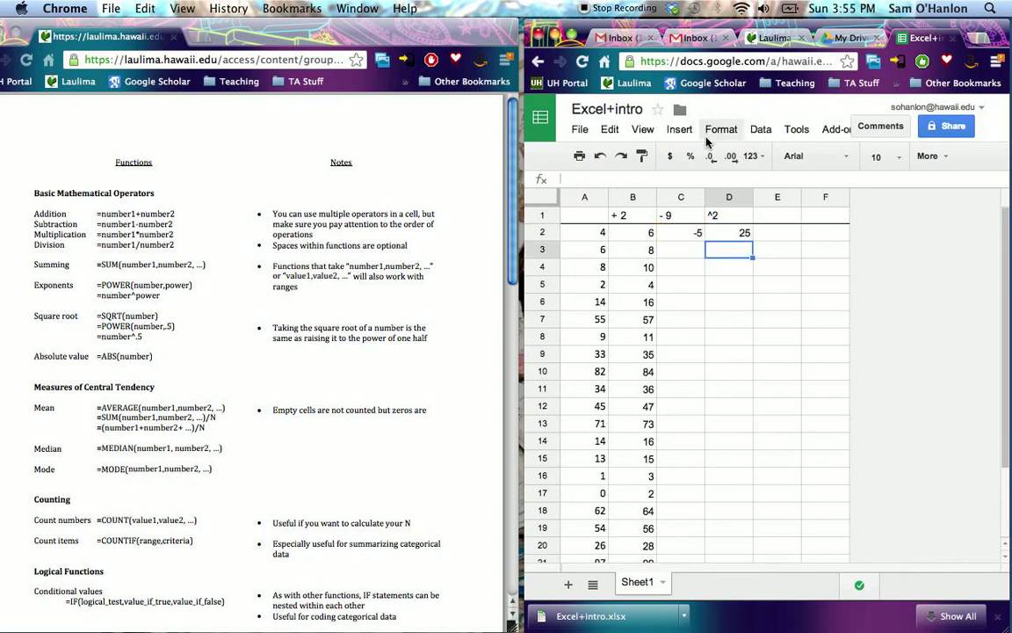
- Replace the formula in D2 with the function version =power(C2,2)
left_click(716, 232)
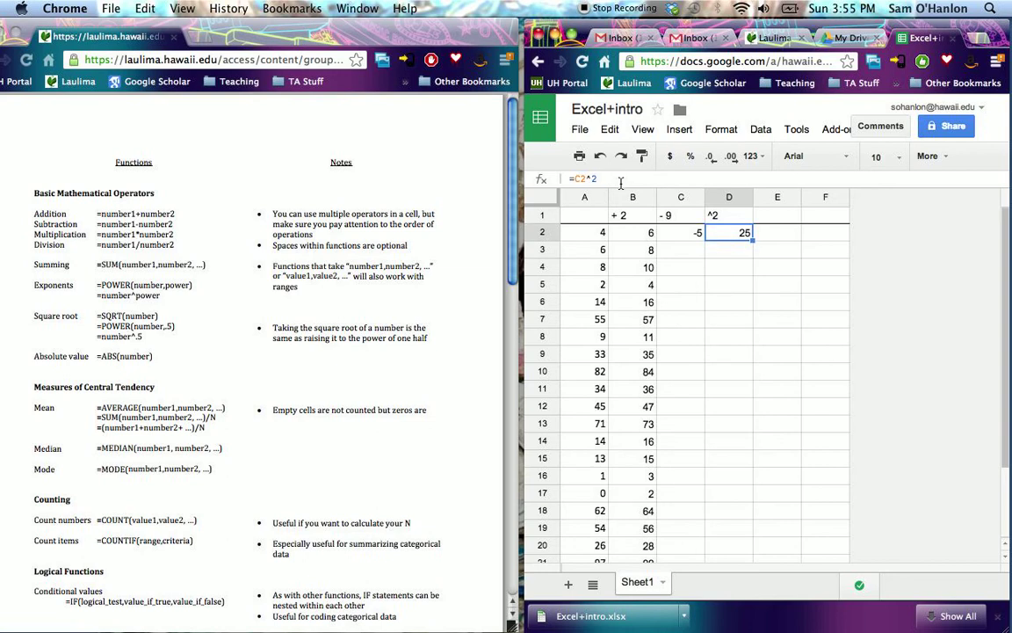
left_click_drag(597, 178, 576, 178)
type("power")
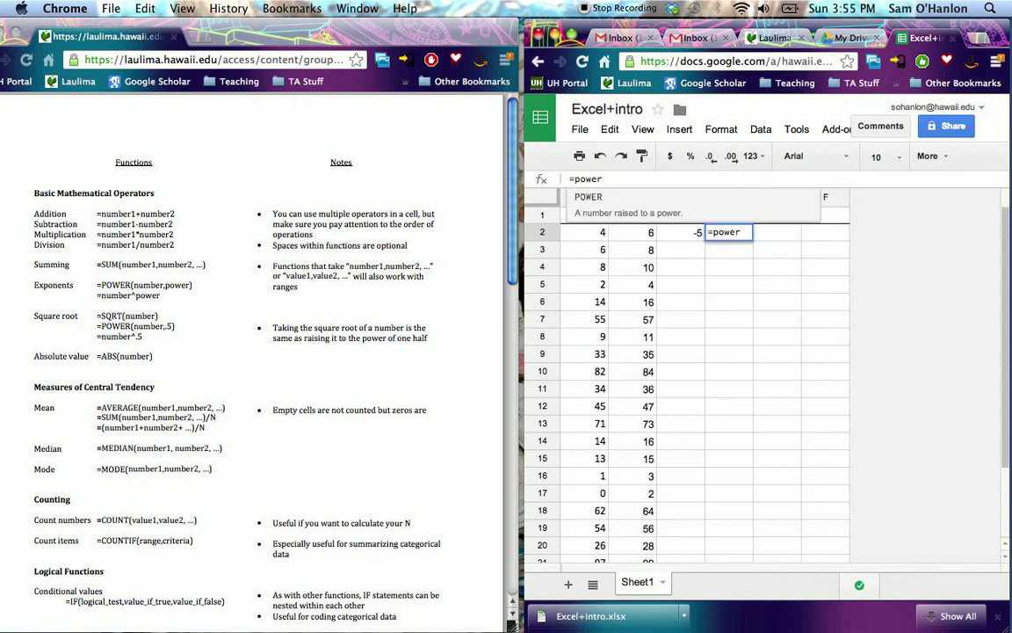
type("(")
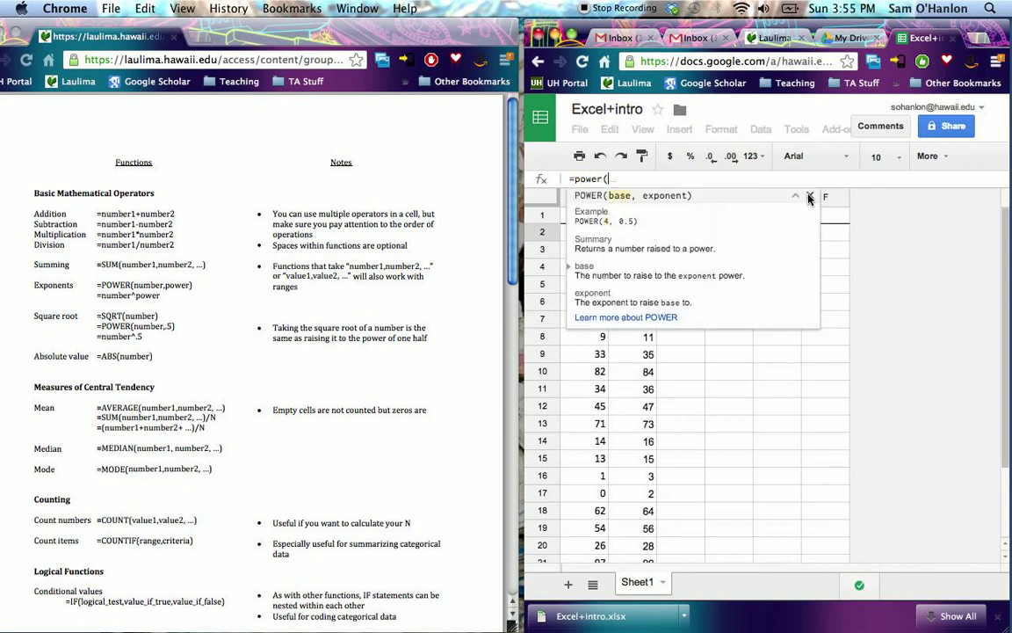
left_click(809, 199)
left_click(688, 236)
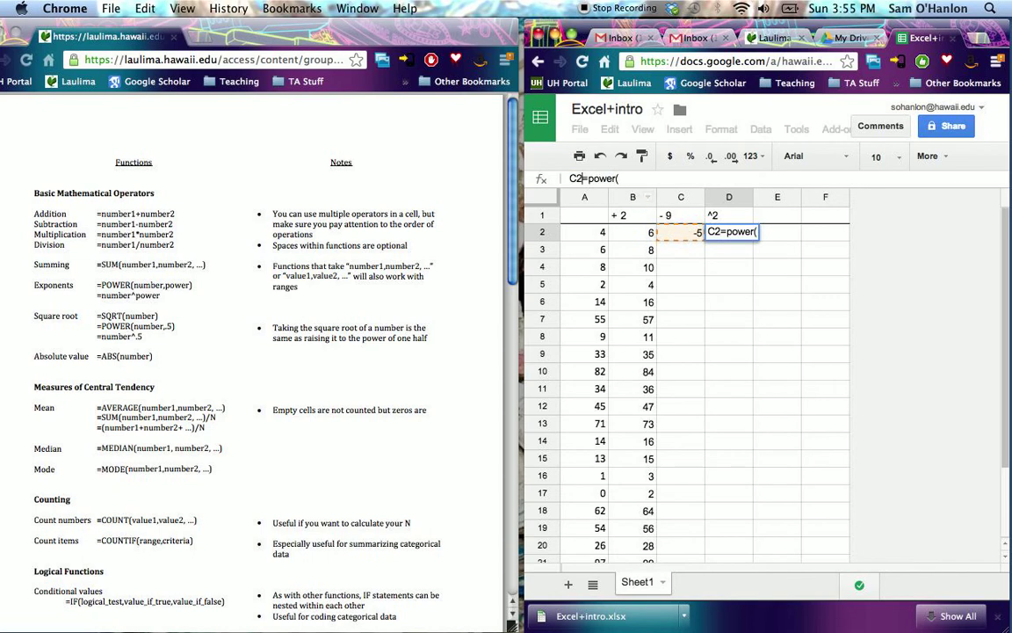
key("BackSpace")
key("BackSpace")
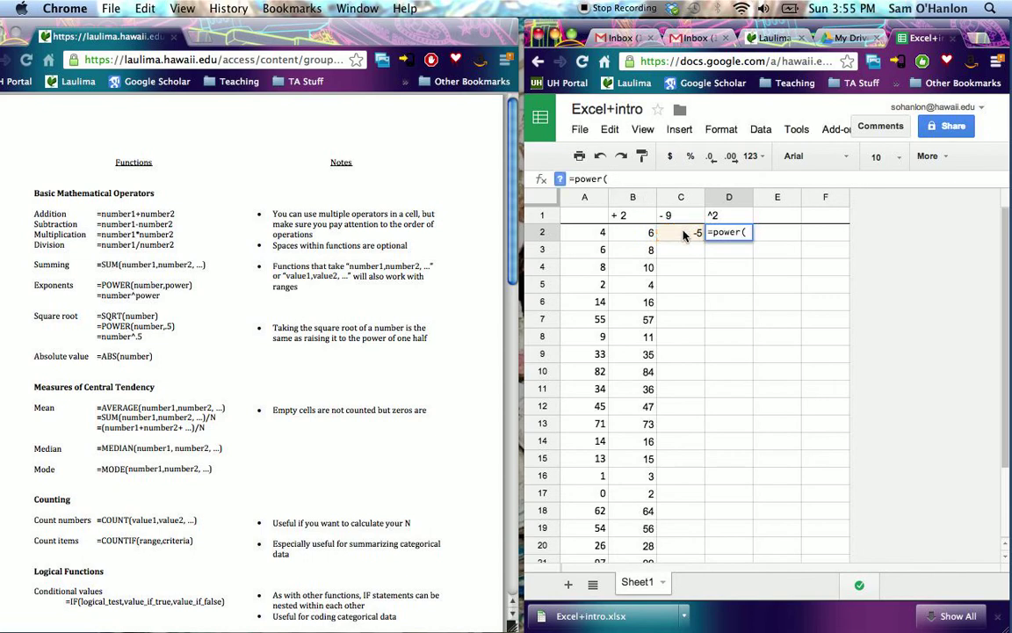
left_click(684, 234)
type(",")
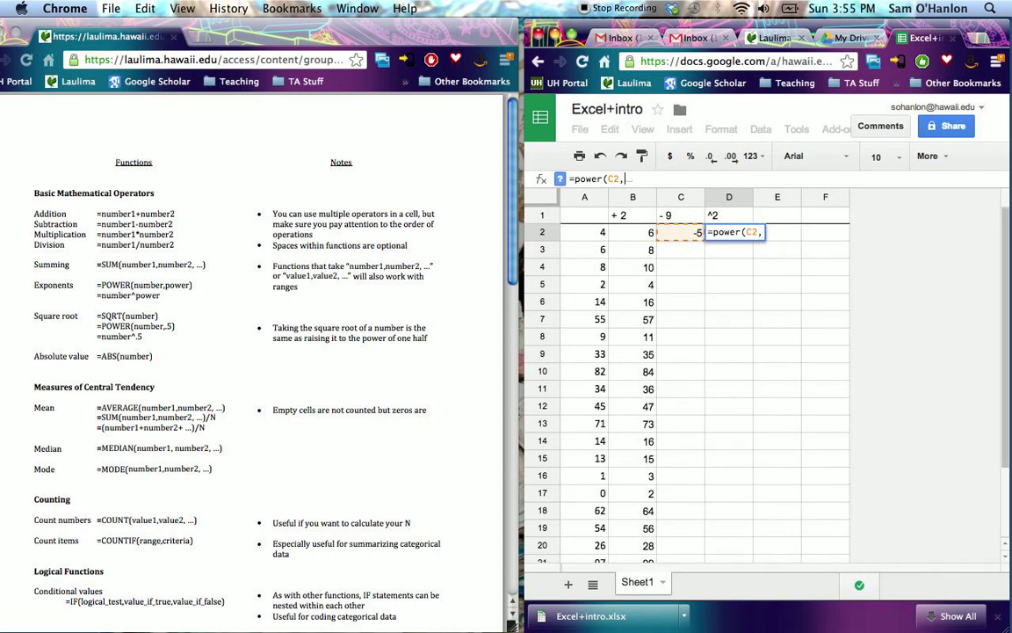
type("2)")
key("Return")
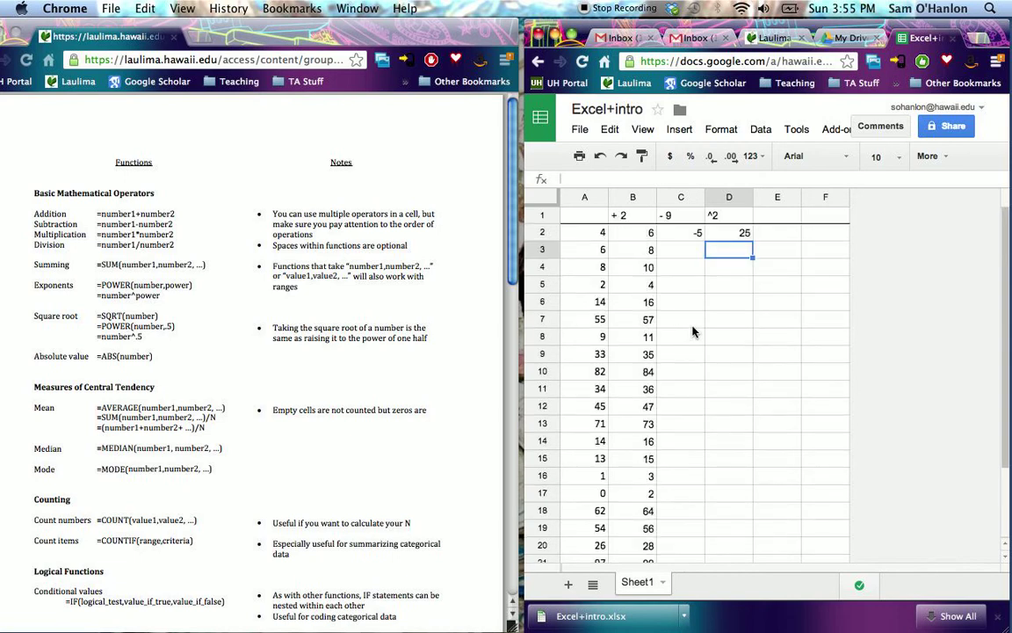
- Copy the formulas in C2:D2 down through row 21
left_click(699, 233)
left_click(720, 240, "shift")
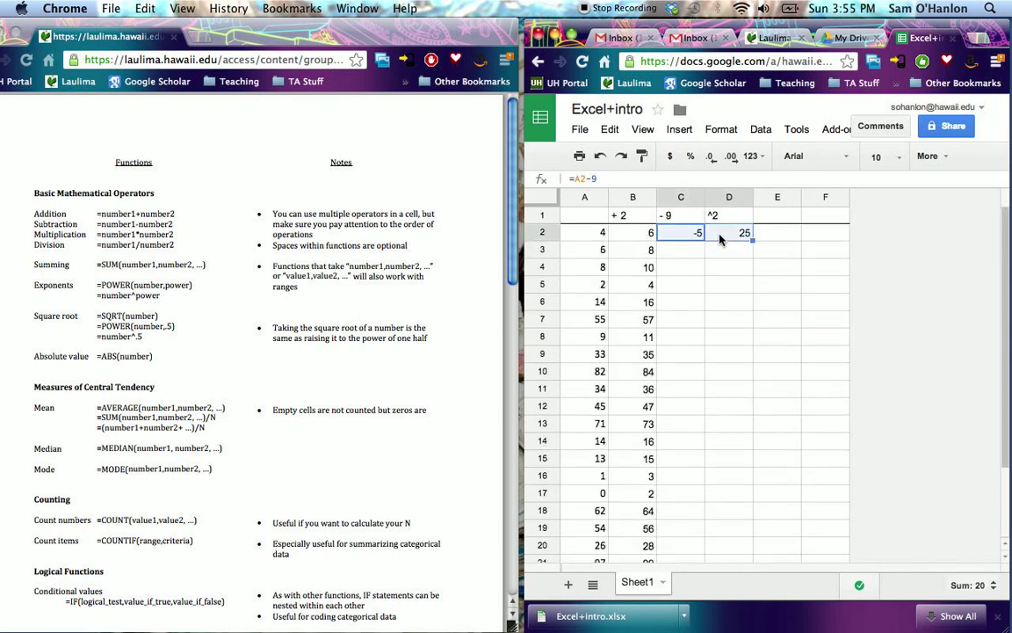
left_click_drag(752, 238, 719, 458)
scroll(736, 459, "up", 3)
left_click(810, 439)
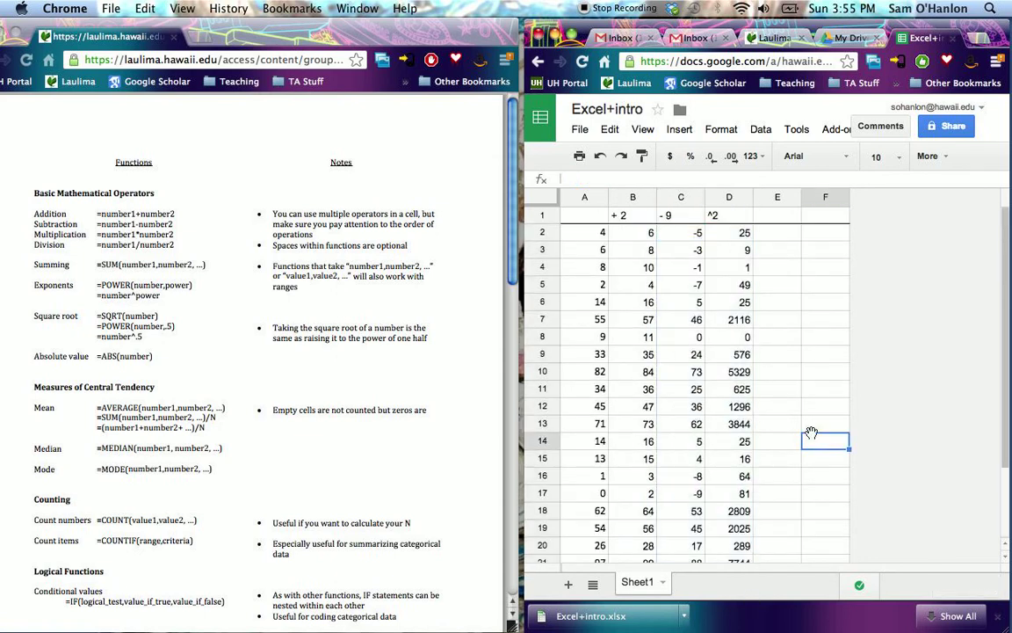
- Apply a bottom border to cells C21:D21
scroll(808, 437, "down", 3)
left_click(681, 459)
left_click_drag(681, 458, 740, 461)
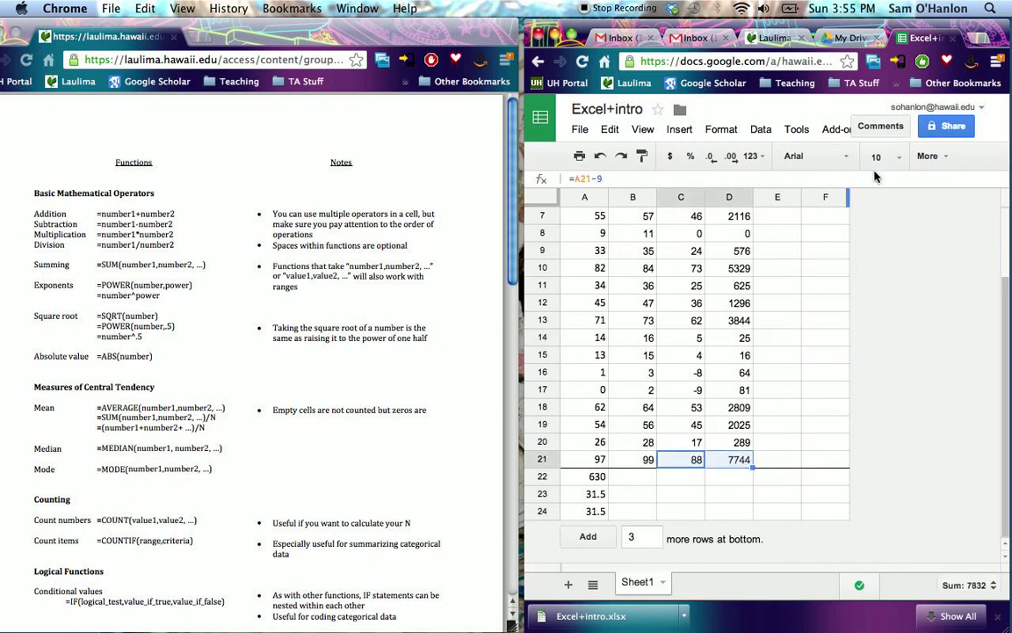
left_click(931, 157)
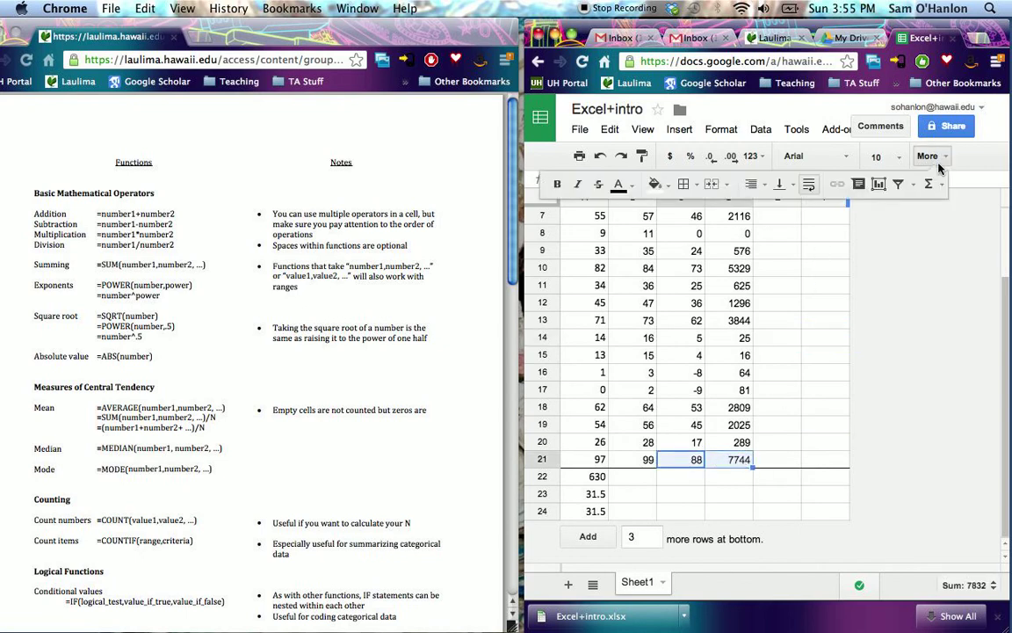
left_click(684, 184)
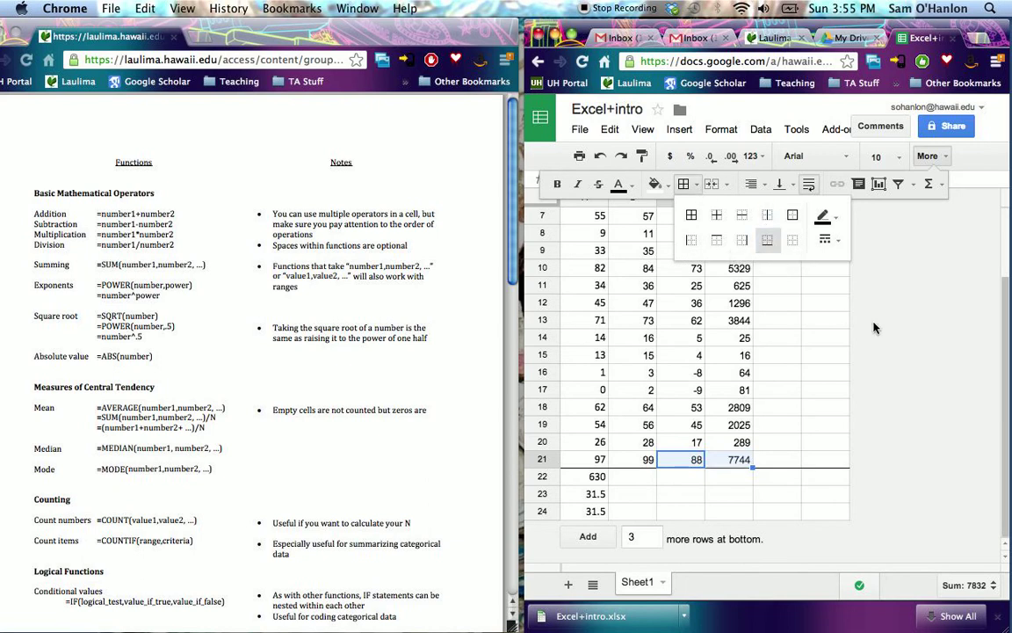
left_click(827, 320)
scroll(883, 358, "up", 3)
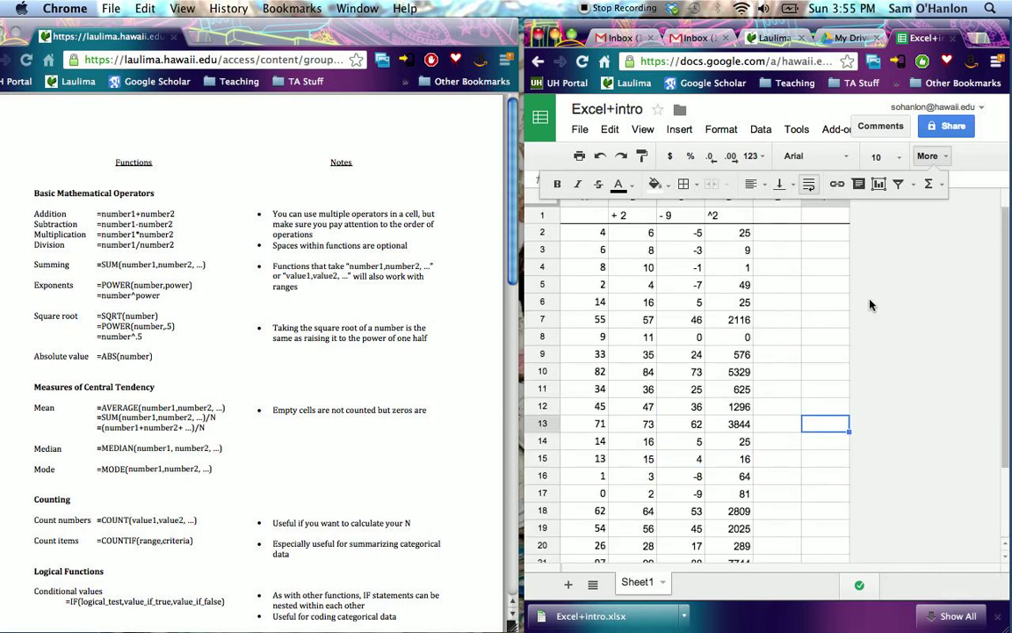
- Enter a slash (/) as the header in cell E1
left_click(786, 217)
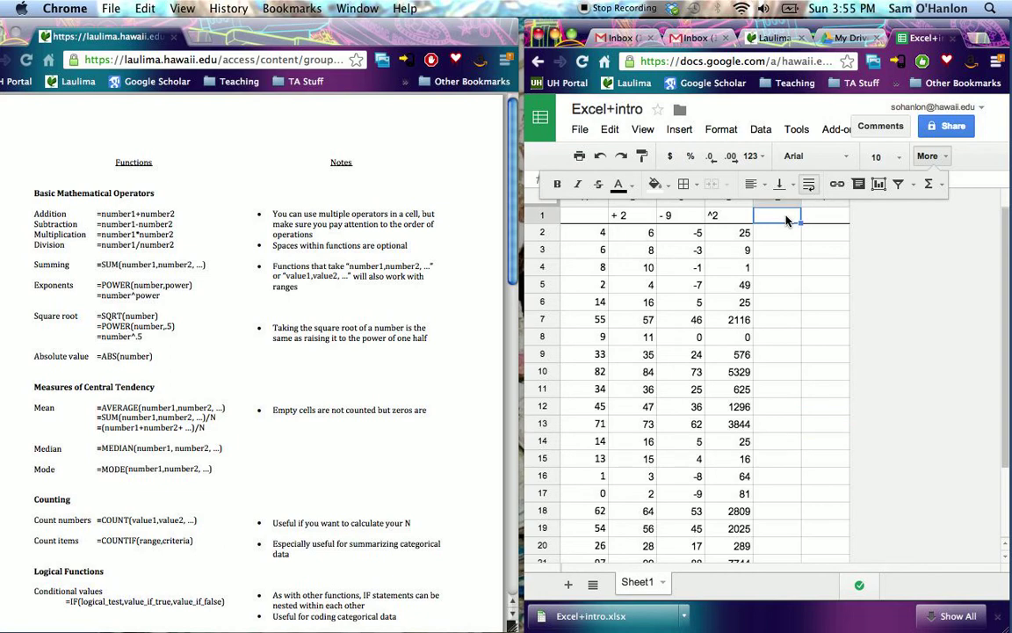
type("/")
key("Return")
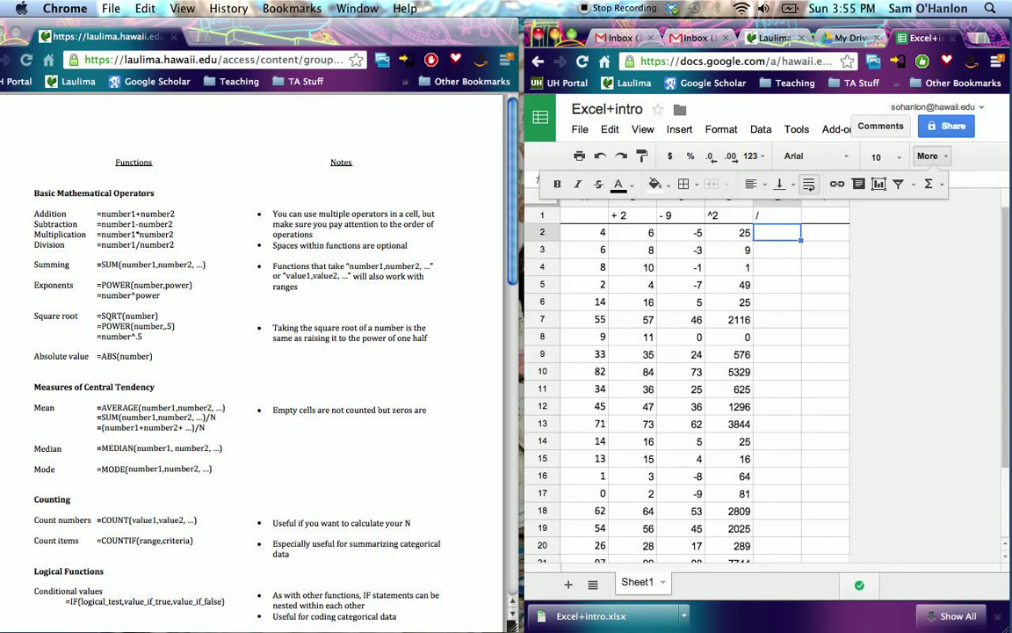
- Divide A2 by D2 in cell E2 with the formula =A2/D2
type("=")
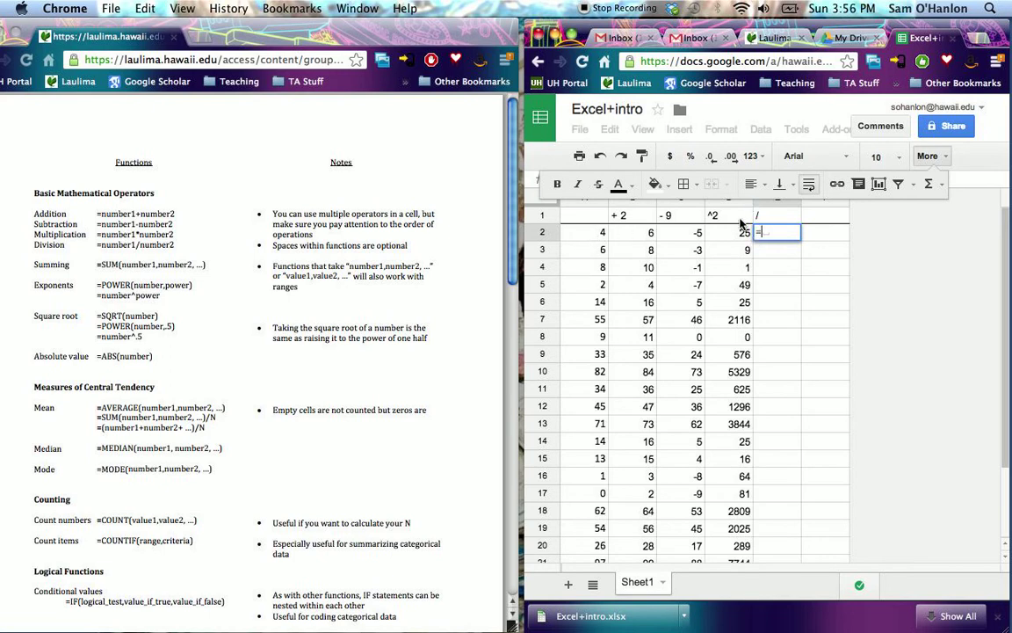
type("=")
left_click(595, 233)
type("/")
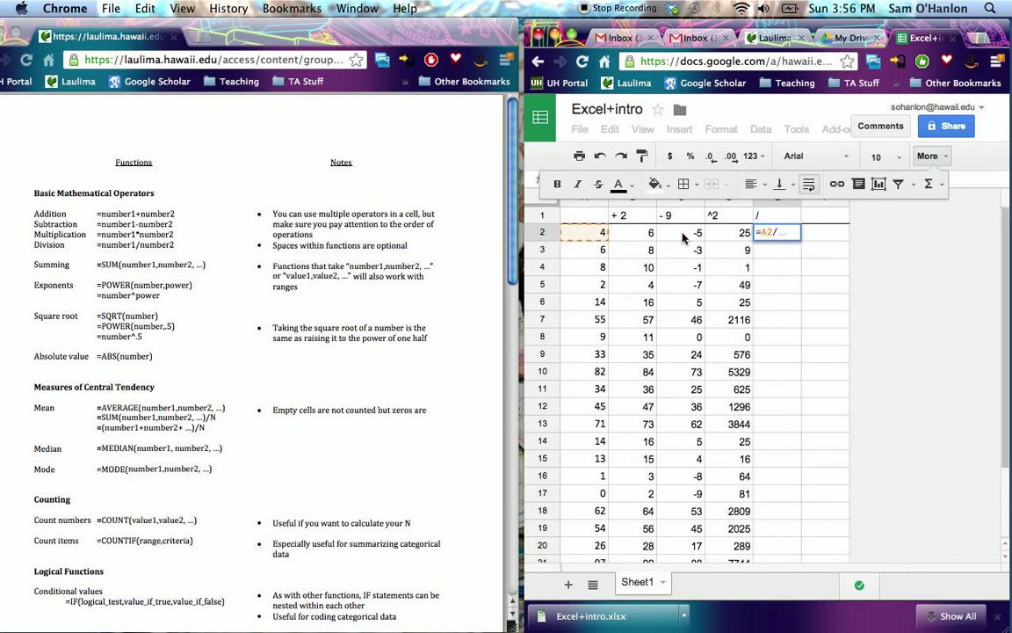
left_click(727, 234)
key("Return")
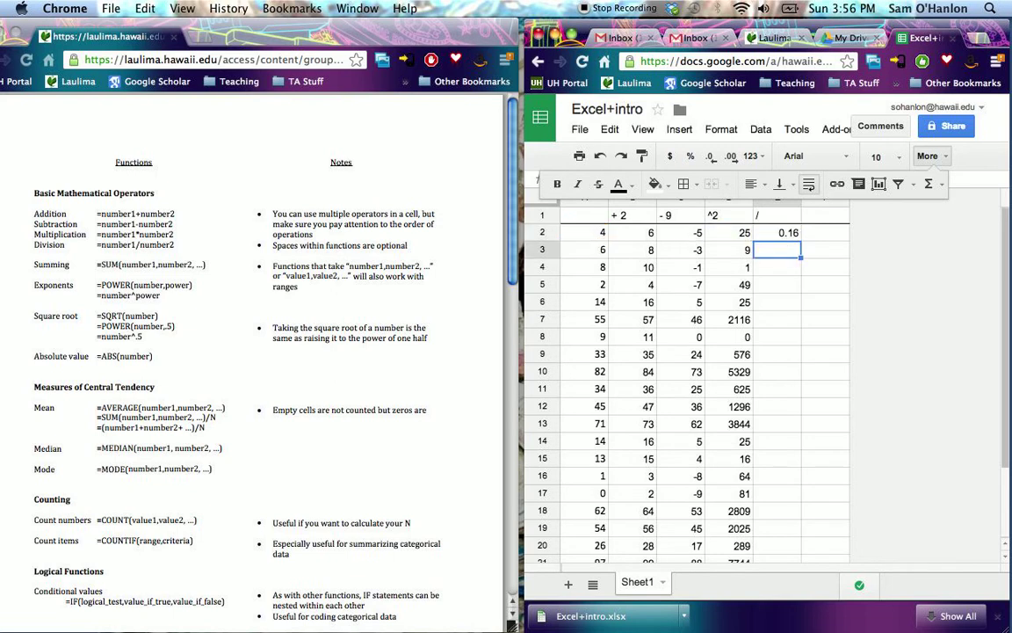
- Copy the division formula in E2 down through E21
key("Up")
key("Up")
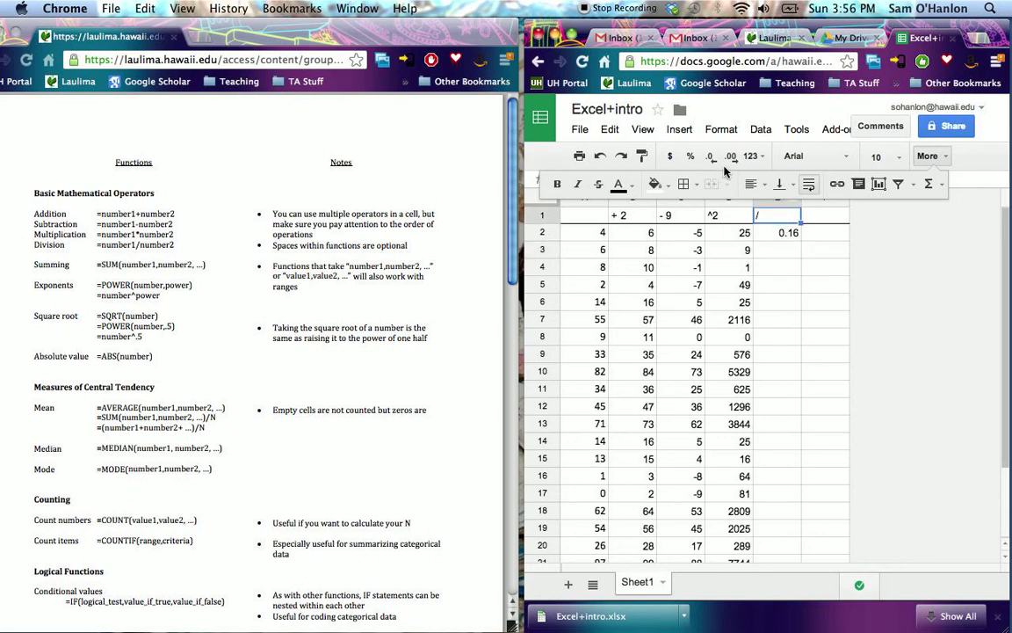
left_click(790, 233)
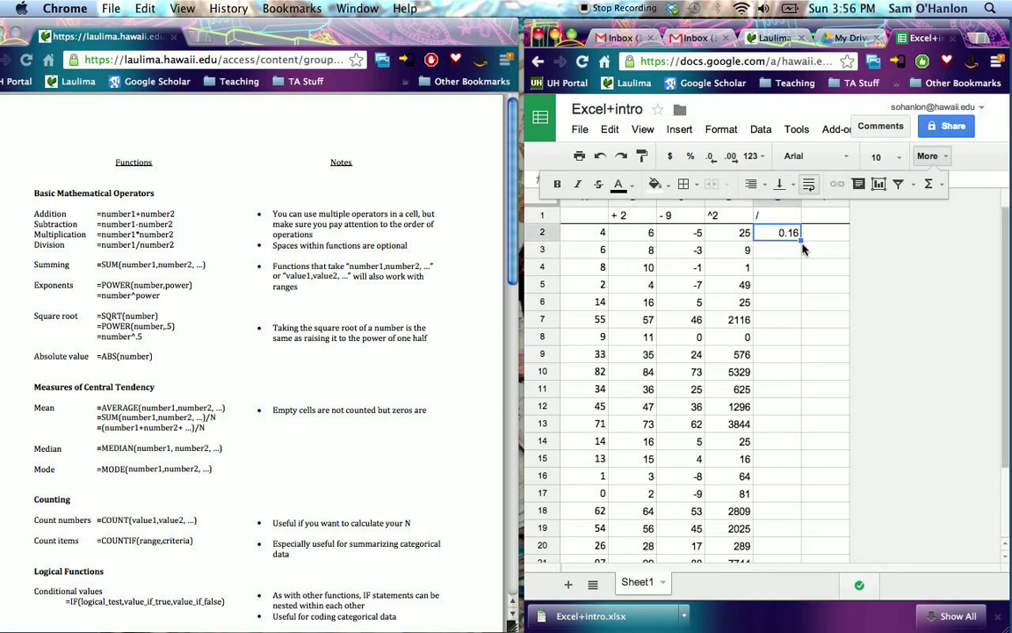
left_click_drag(801, 297, 778, 458)
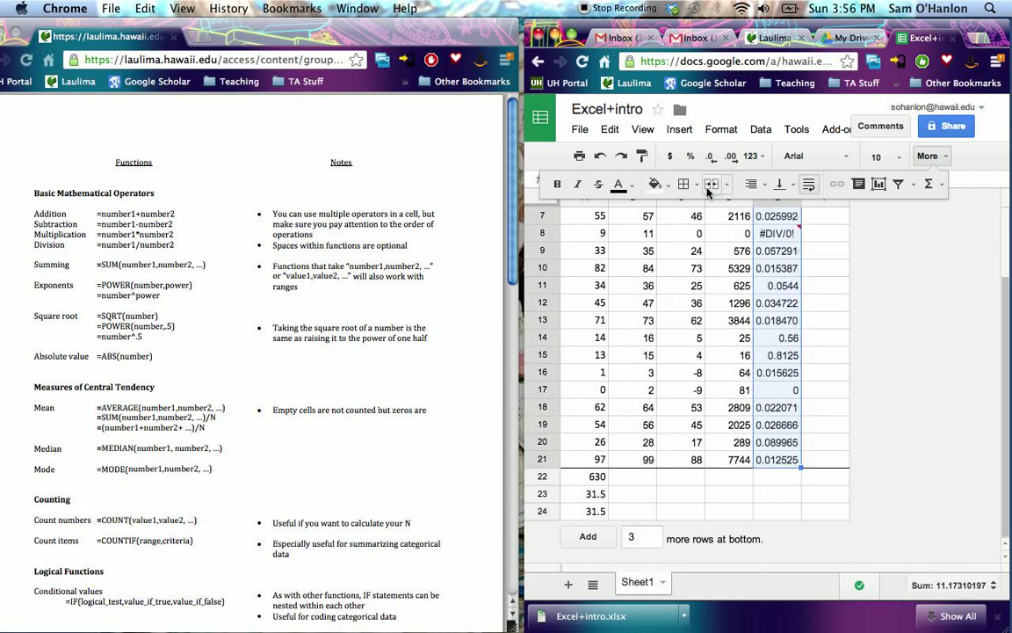
- Apply a bottom border to the filled range in column E, ending at row 21
left_click(683, 183)
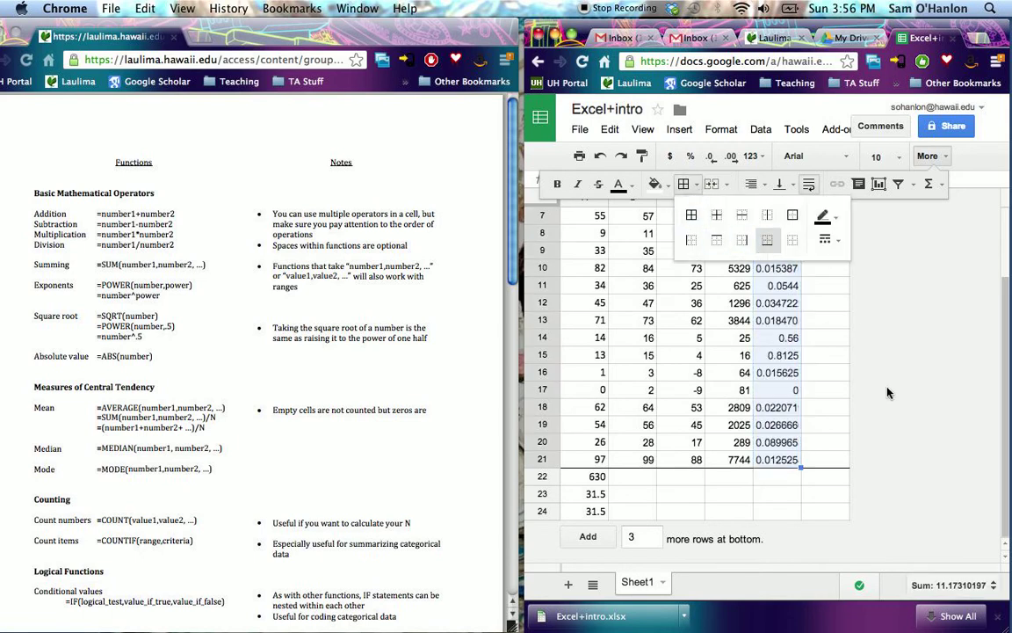
left_click(825, 406)
scroll(868, 404, "up", 3)
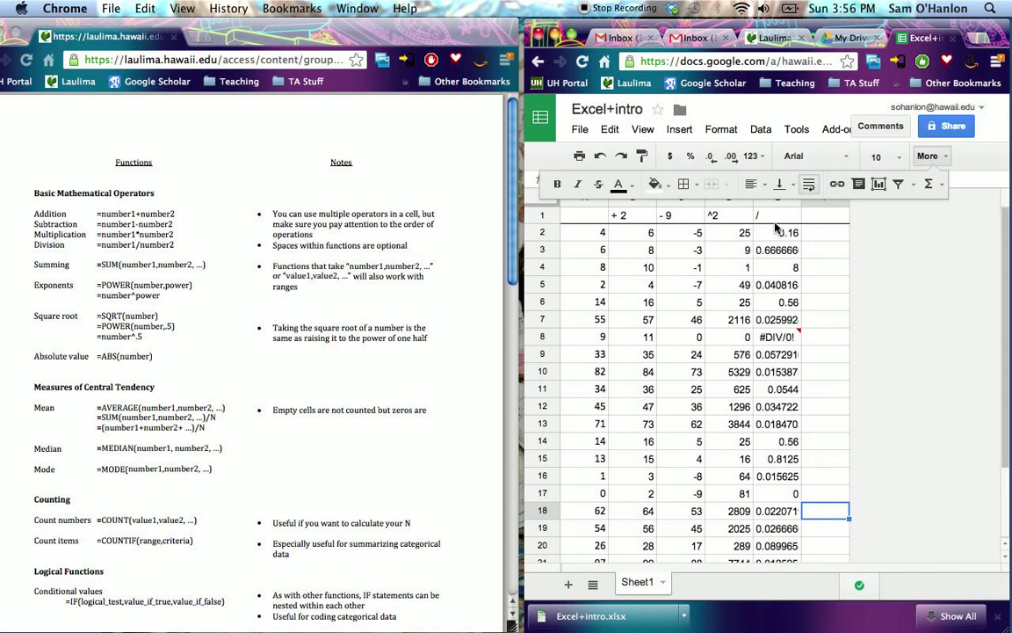
- Examine the copied division formulas in column E, checking cells E4, E2, E12, E8 and E19
left_click(777, 267)
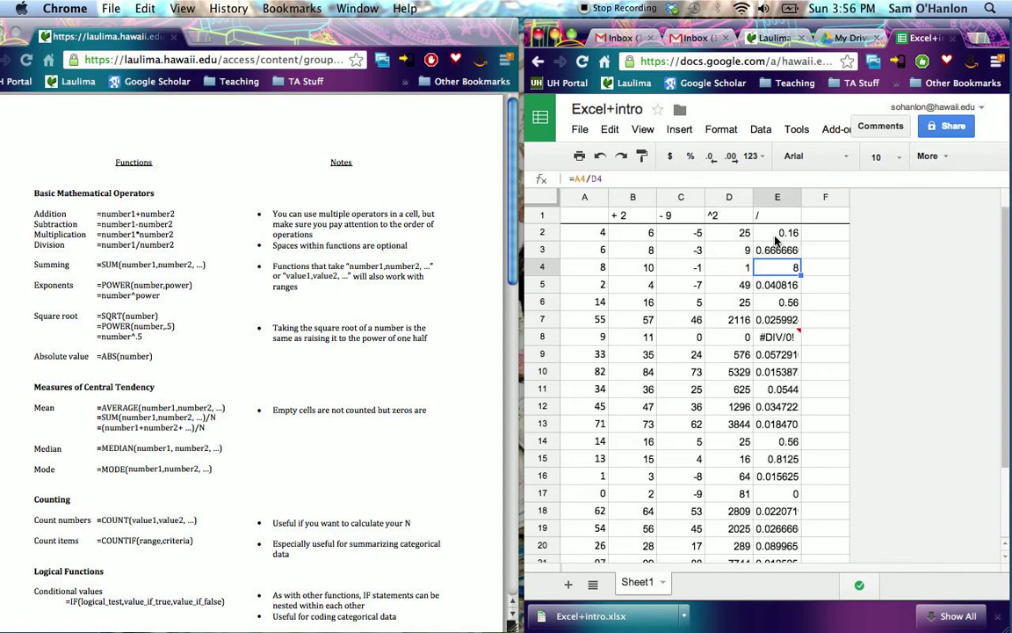
key("Up")
key("Up")
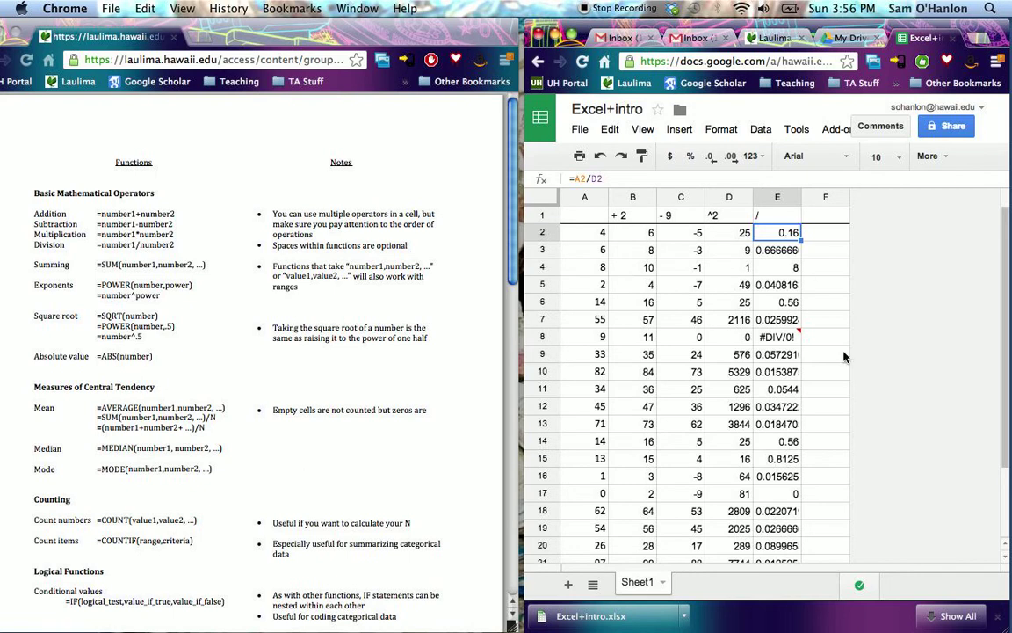
left_click(771, 407)
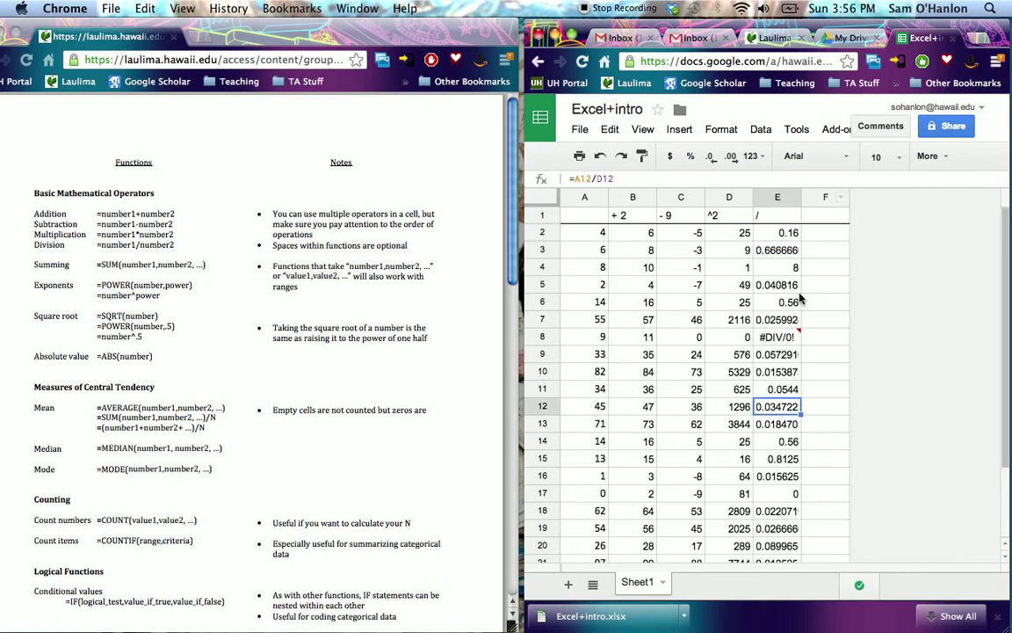
scroll(815, 410, "down", 3)
scroll(814, 410, "up", 2)
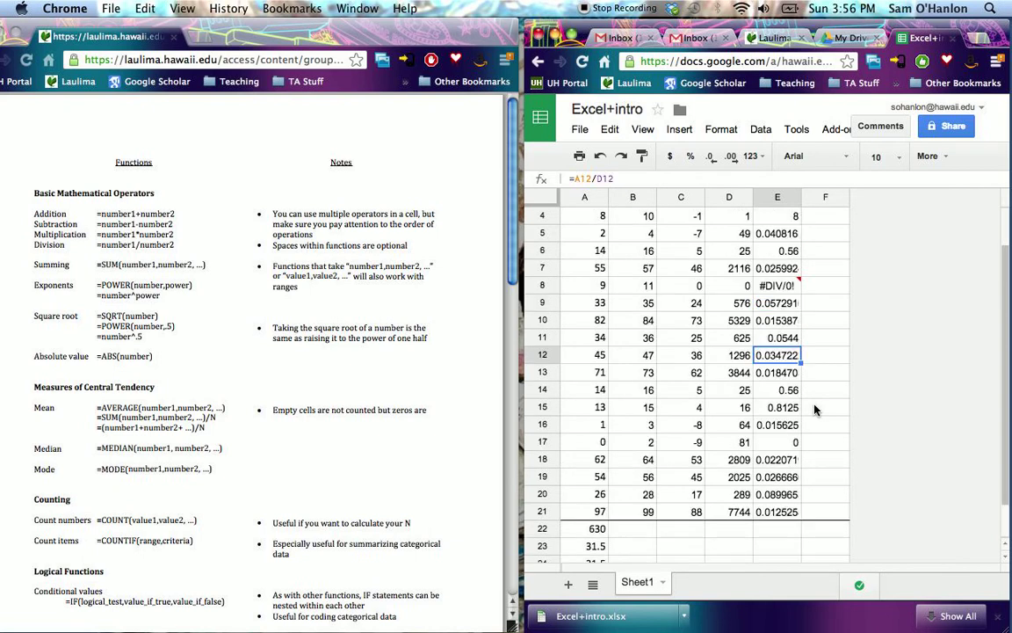
left_click(778, 286)
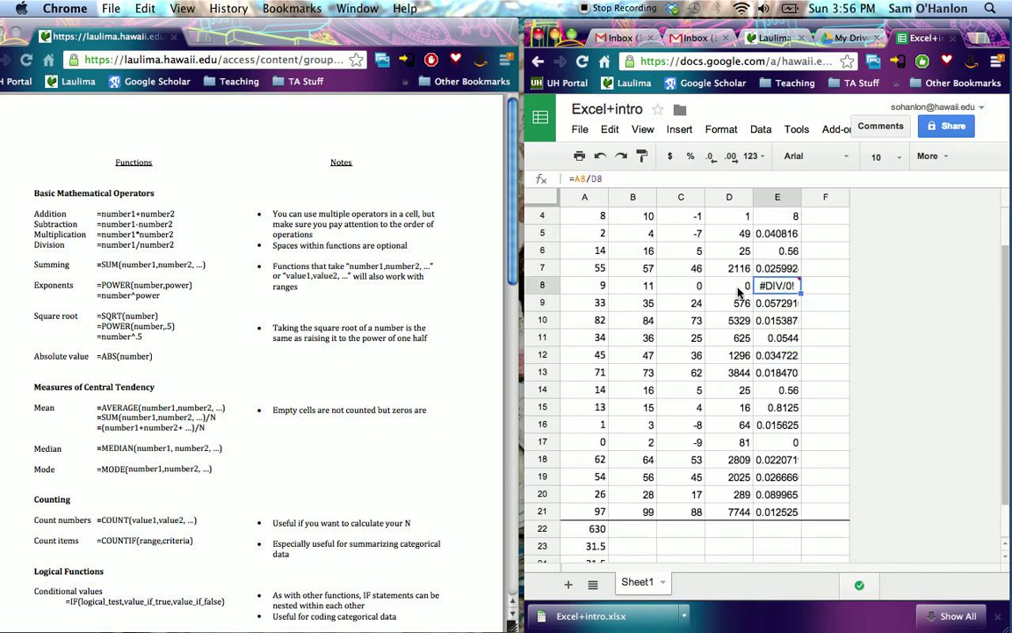
left_click(778, 479)
scroll(778, 484, "up", 2)
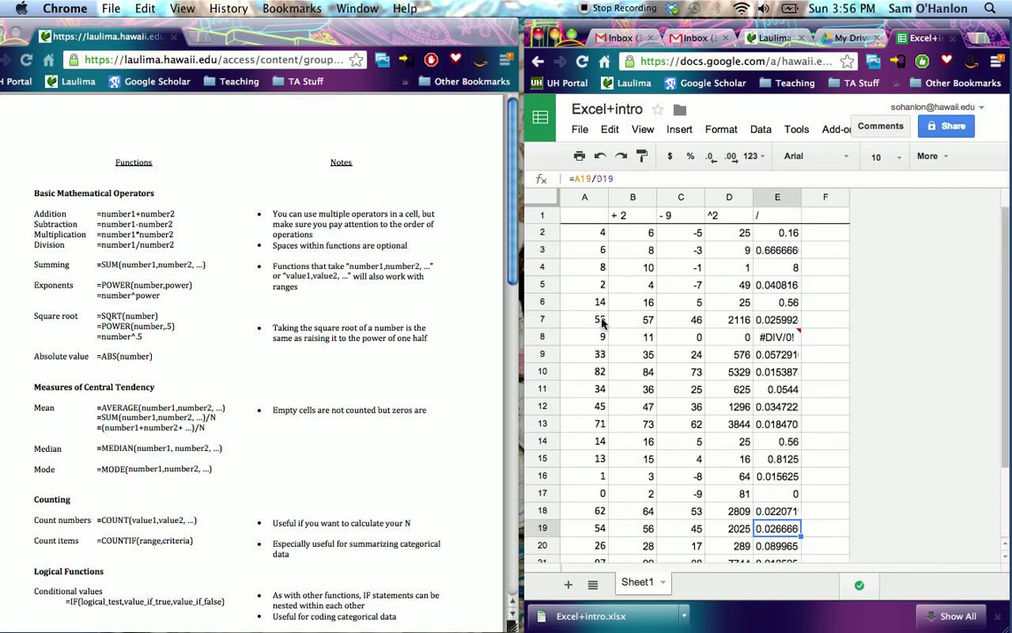
- Change the header in cell B1 to "A + 2"
double_click(620, 215)
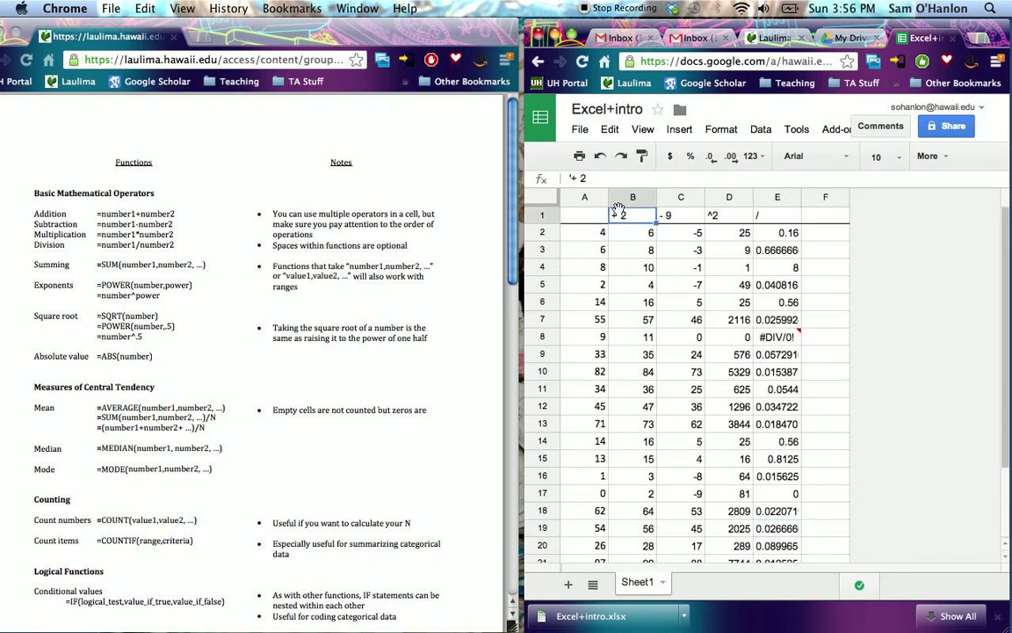
left_click(573, 178)
type("A")
key("Tab")
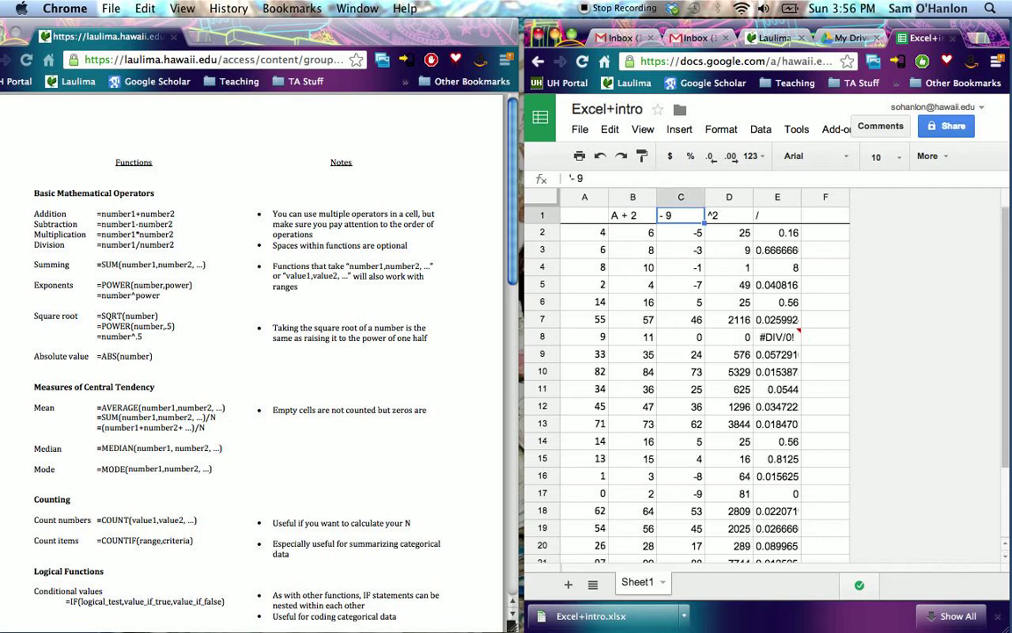
- Change the header in cell C1 to "A - 9", checking the formula in C2
left_click(677, 232)
left_click(675, 216)
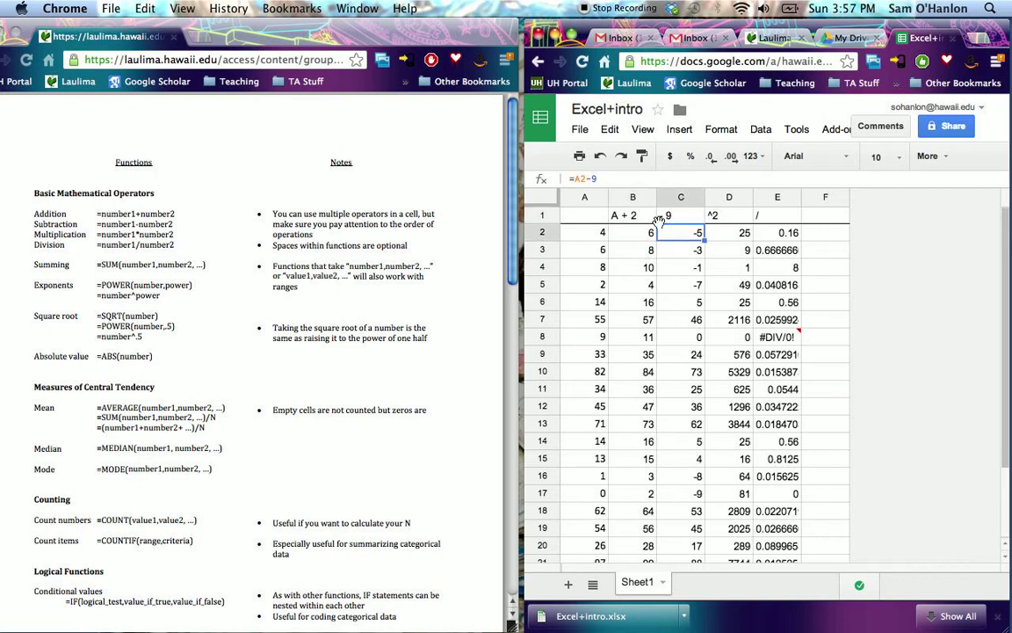
left_click(571, 178)
type("'A")
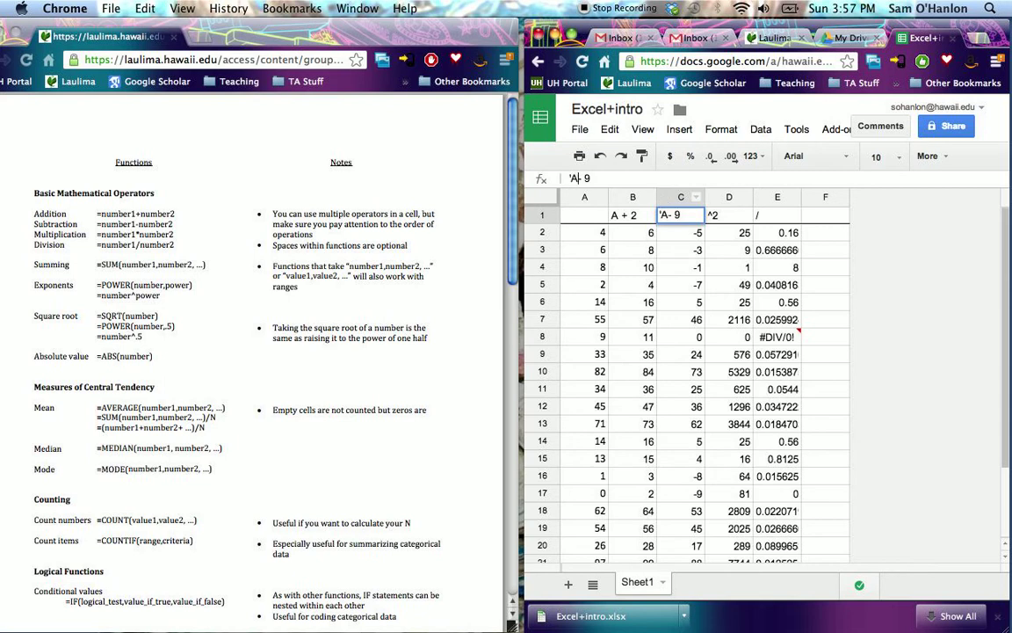
key("Return")
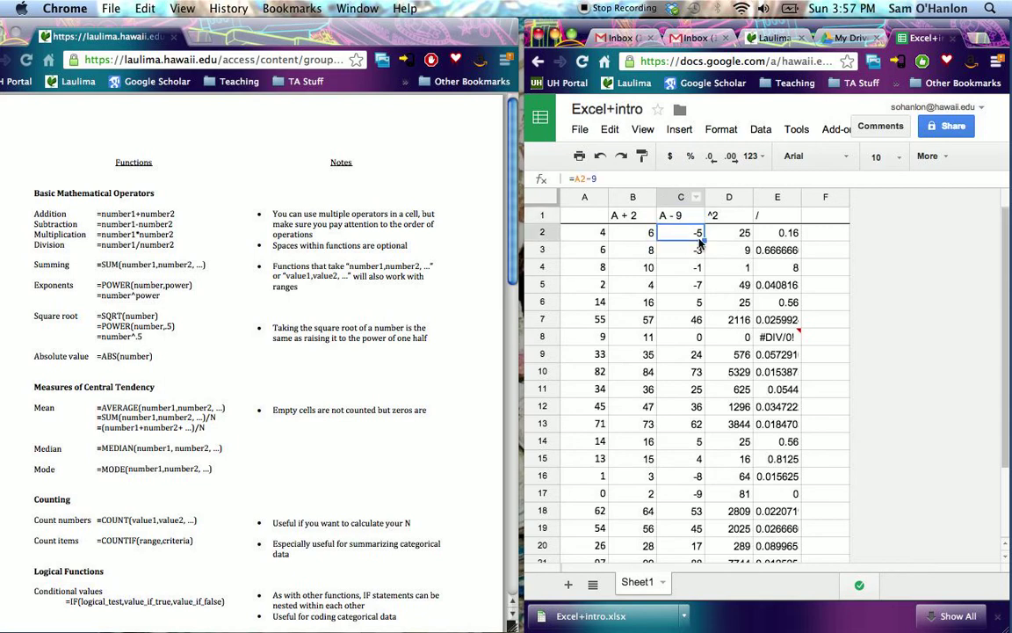
- Change the header in cell D1 to "C^2", checking the formula in D2
left_click(729, 233)
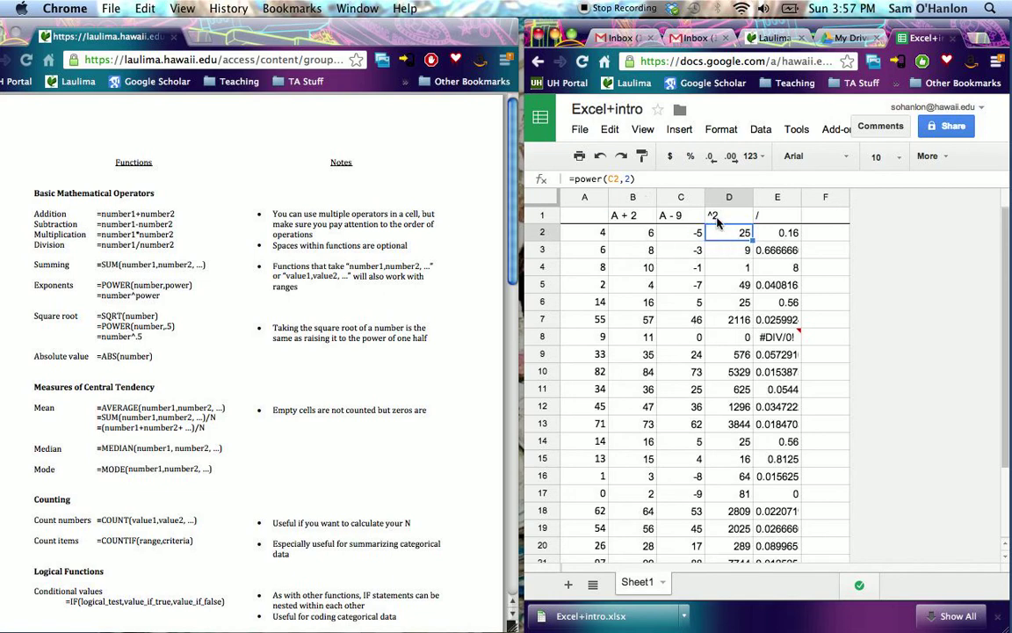
key("Up")
left_click(570, 179)
type("C")
key("Tab")
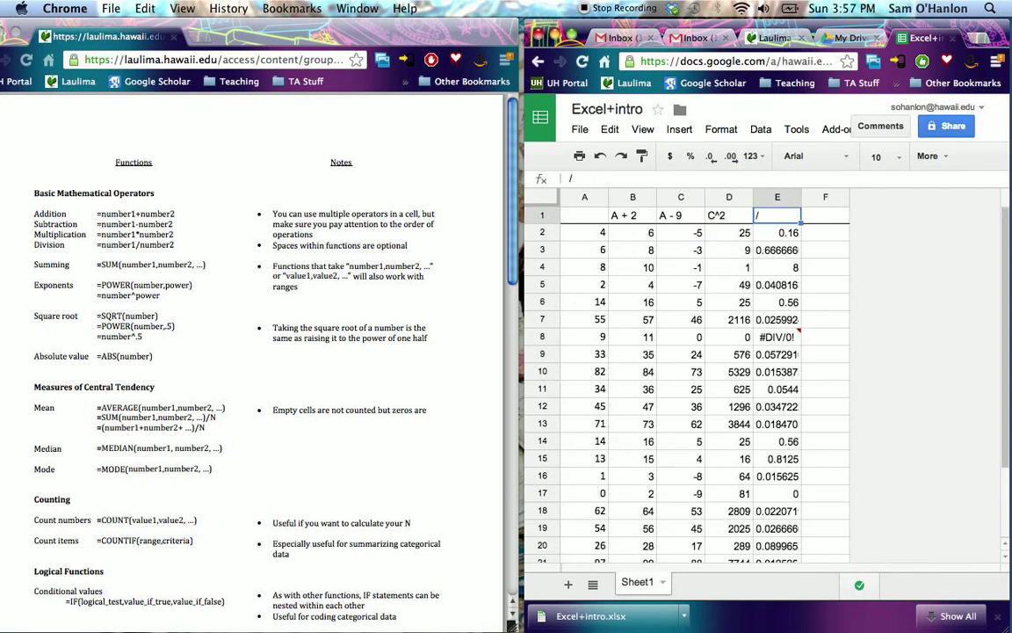
- Change the header in cell E1 to "A/D", checking the formula in E2
left_click(764, 233)
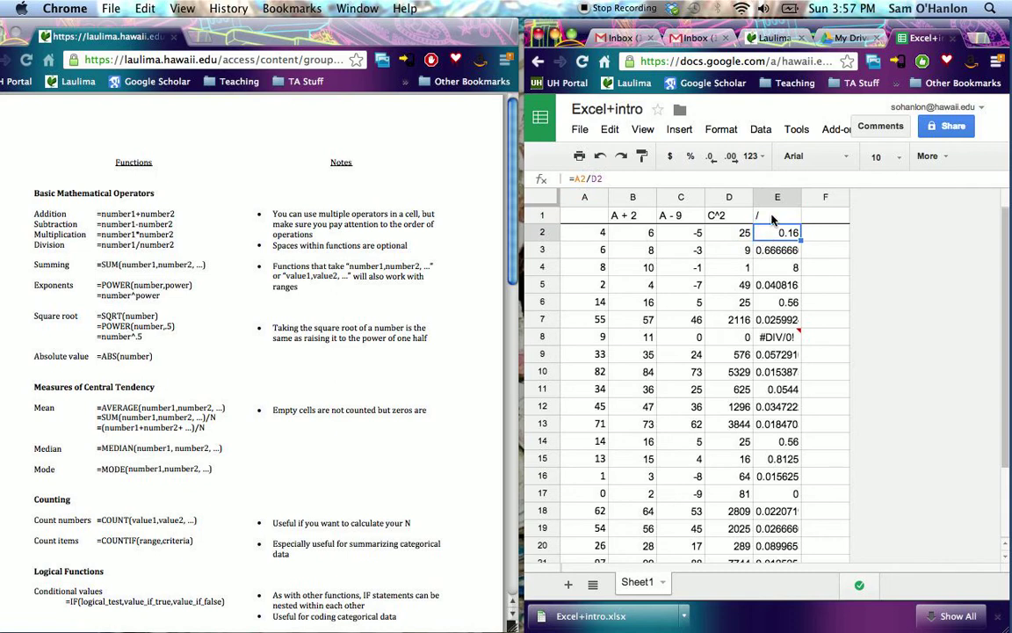
left_click(759, 217)
left_click(572, 179)
type("'A")
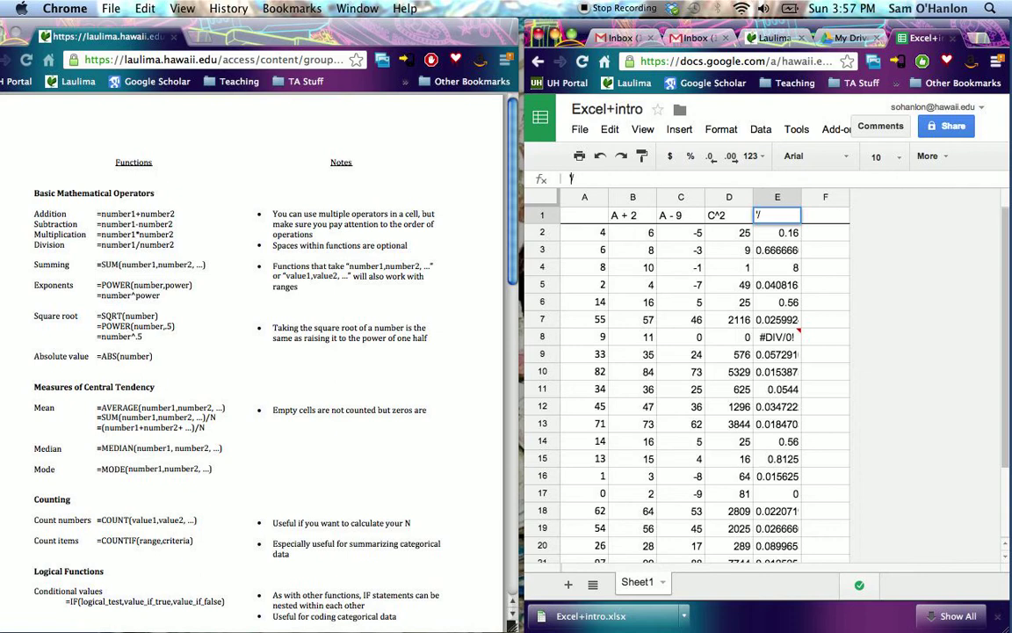
key("End")
type("D")
key("Return")
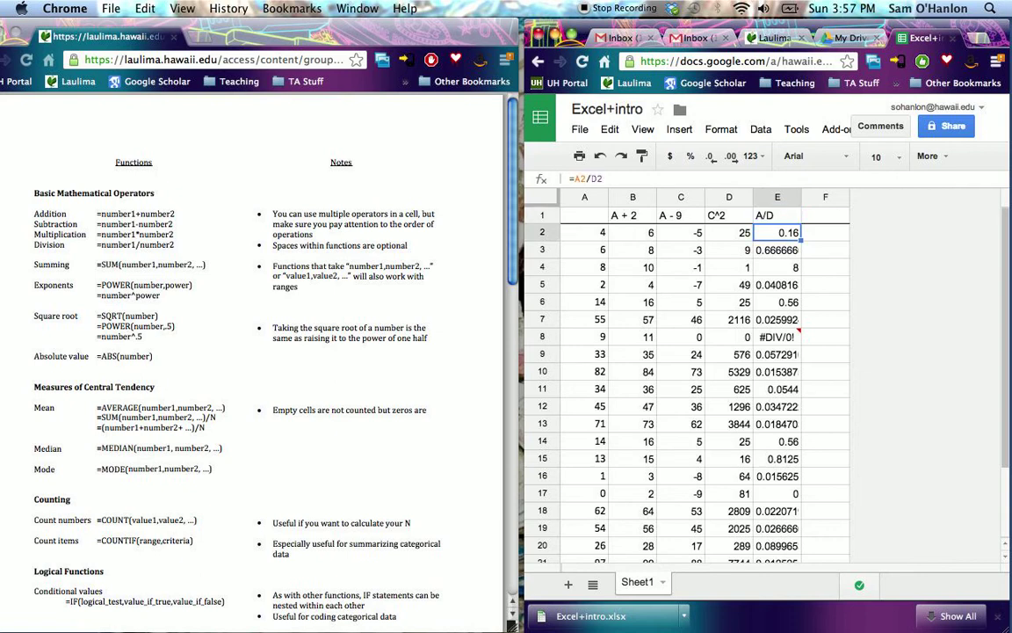
- Enter the header "sqrt(D)" in cell F1
scroll(642, 303, "down", 3)
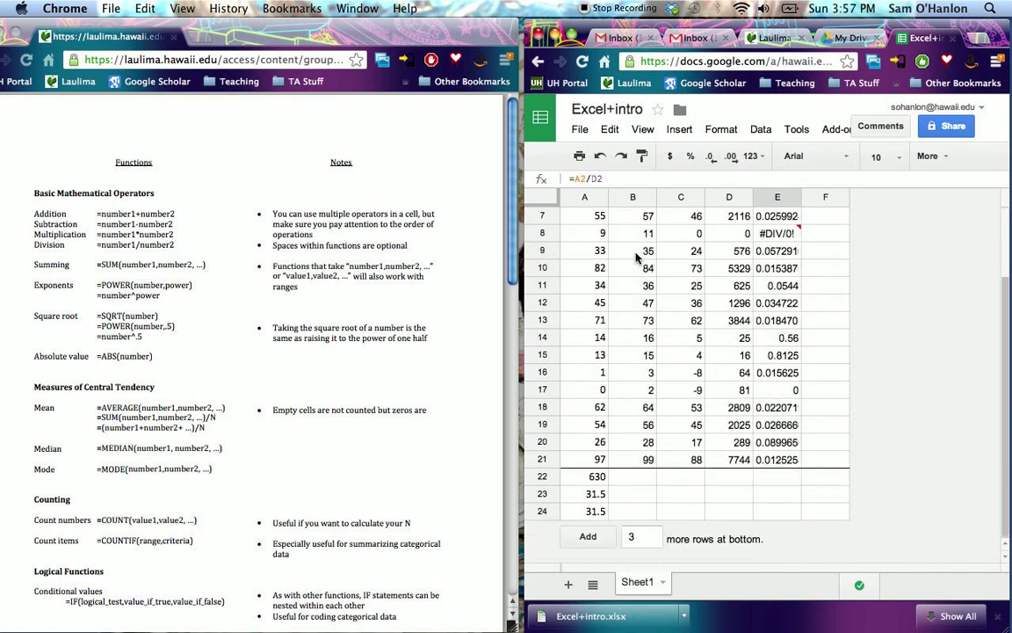
scroll(595, 297, "up", 3)
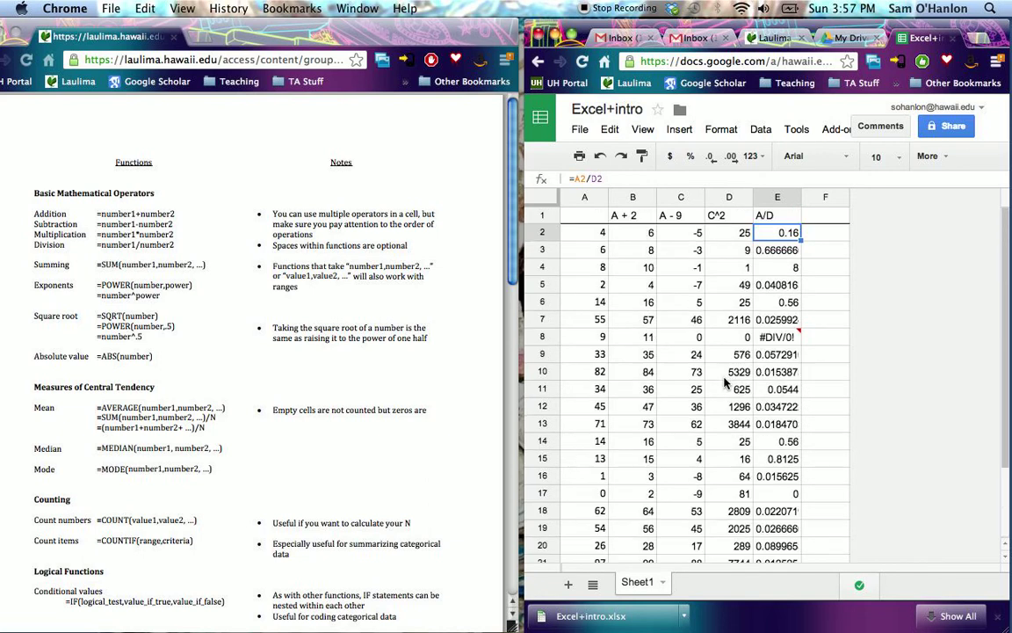
left_click(823, 220)
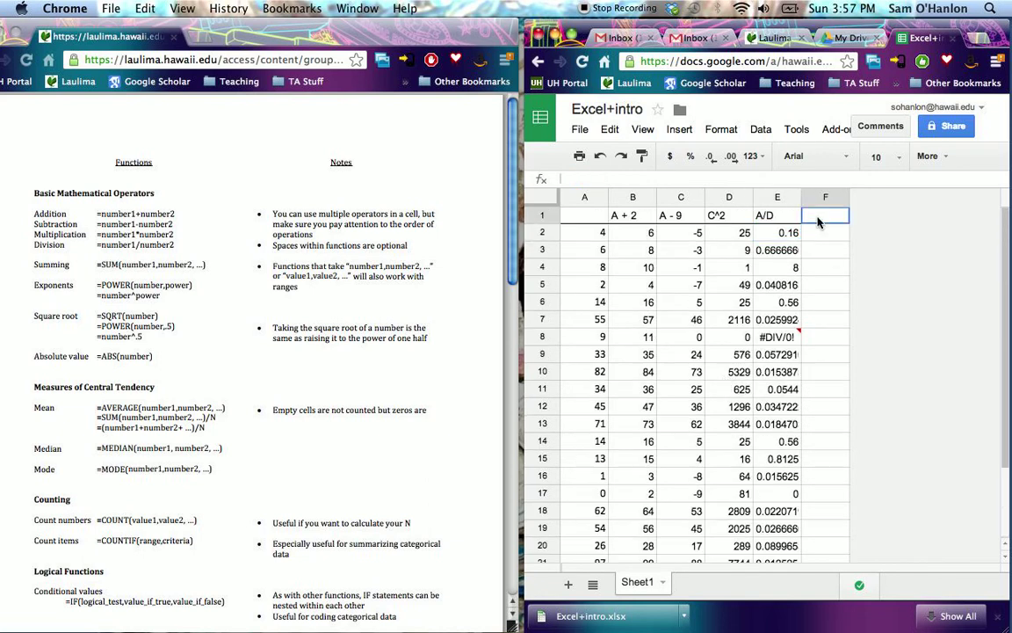
left_click(821, 237)
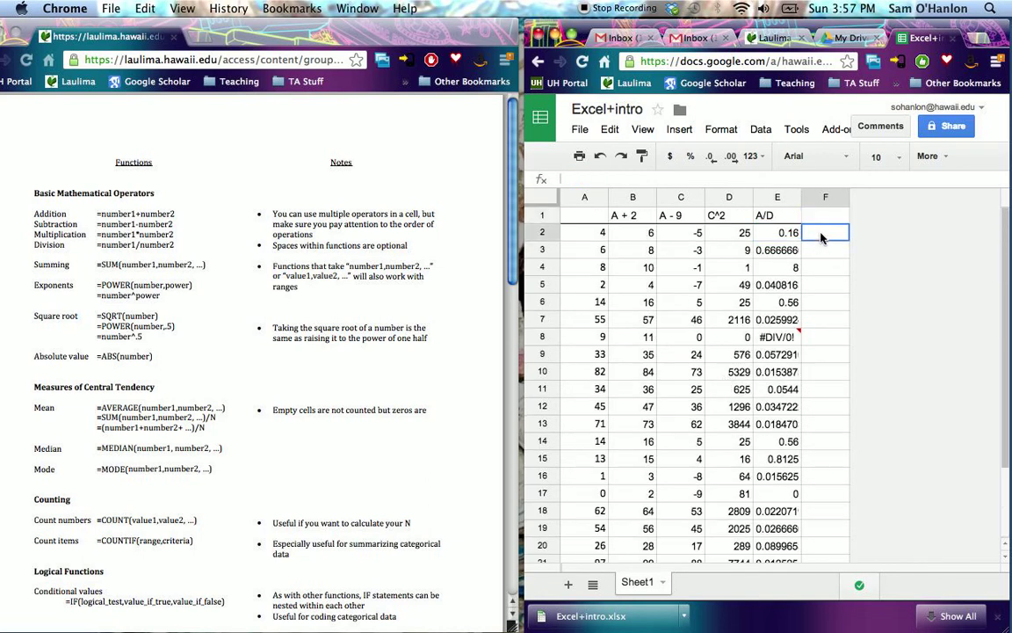
left_click(818, 221)
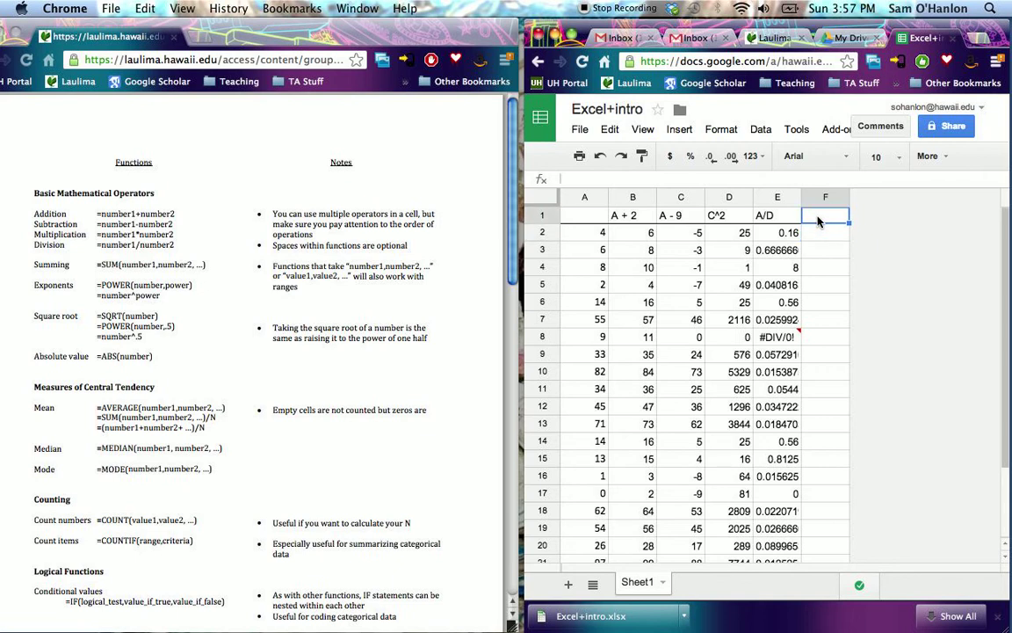
type("sqrt(D)")
key("Return")
- Calculate the square root of D2 in cell F2 with =sqrt(D2) and copy the formula down through F21
type("=")
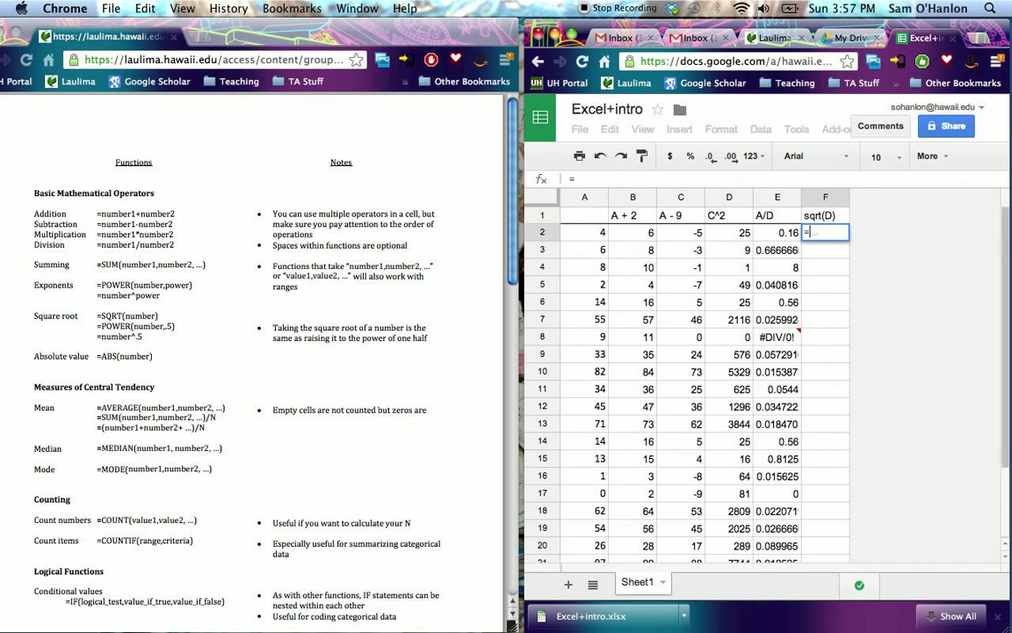
type("sqrt(")
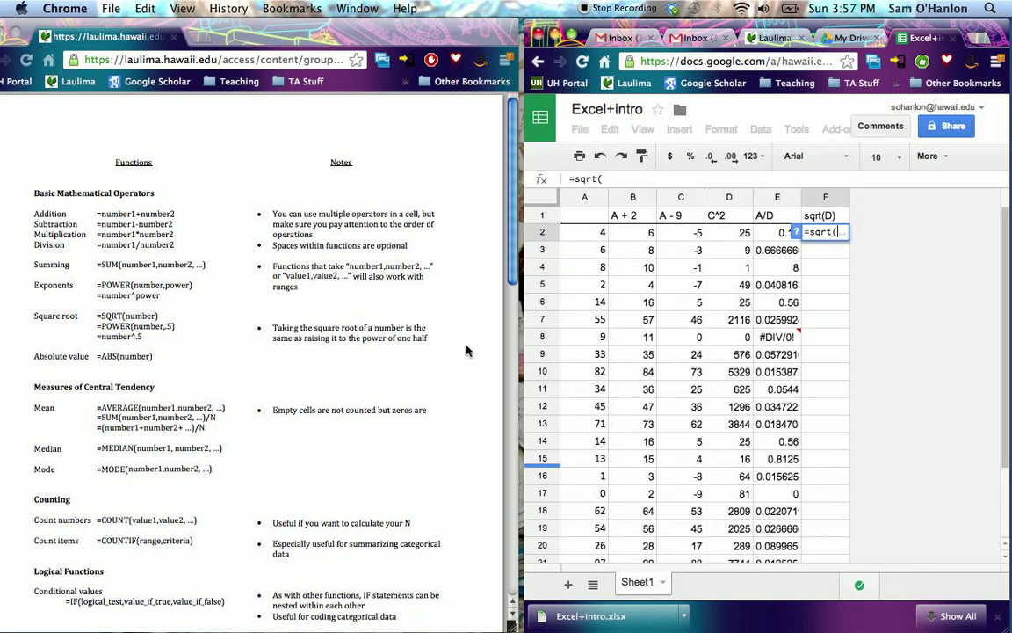
left_click(733, 234)
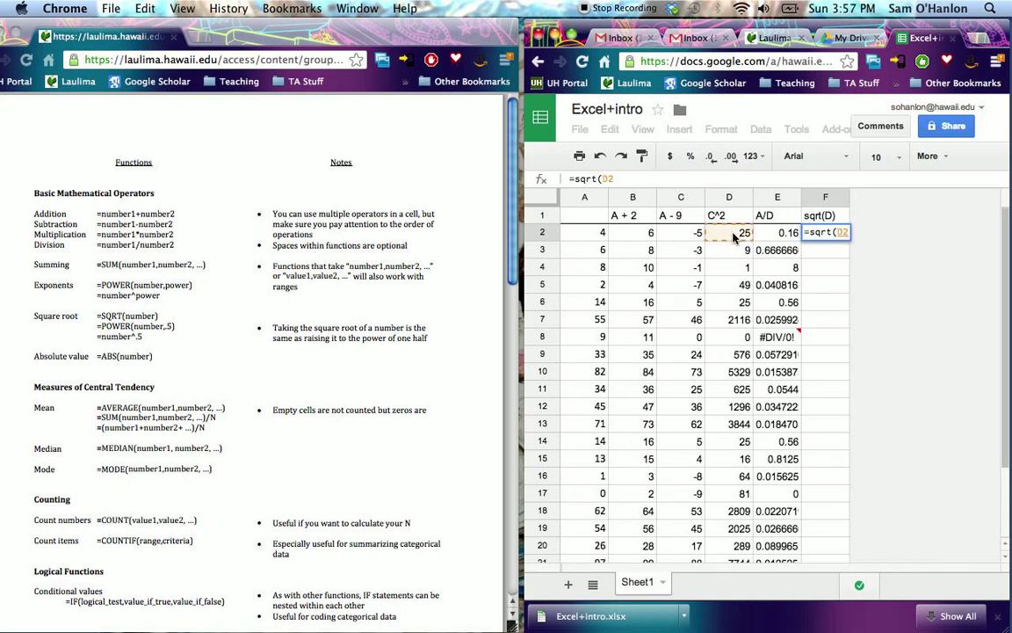
type(")")
key("Return")
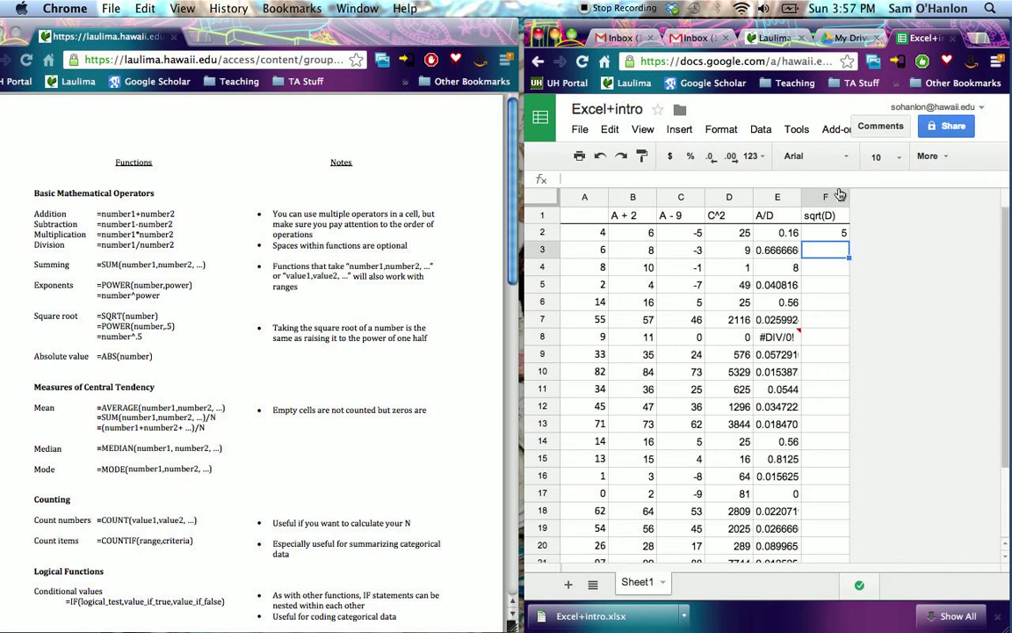
left_click(839, 231)
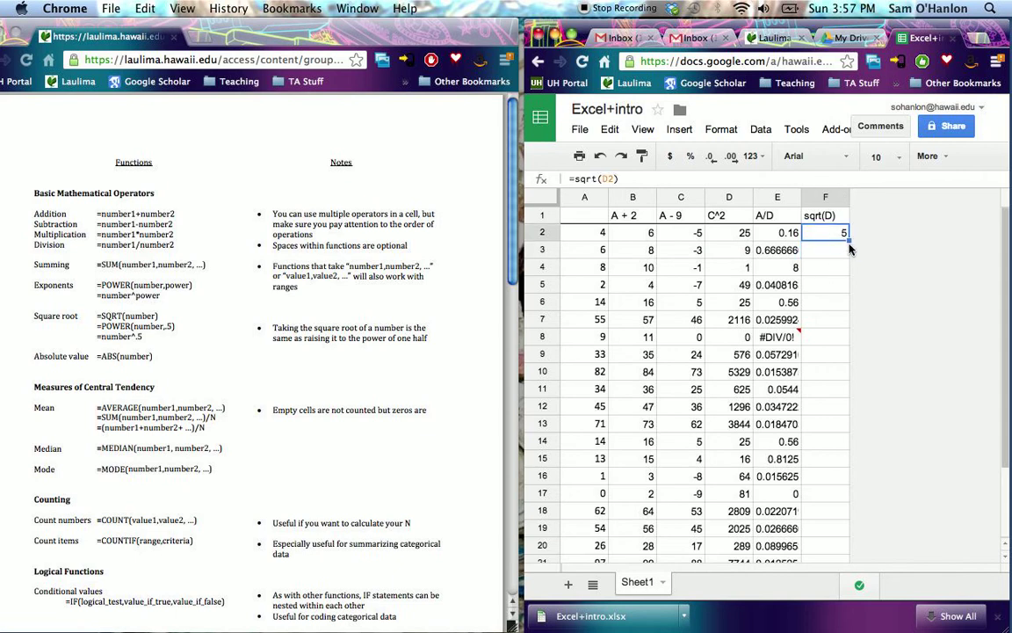
left_click_drag(850, 239, 793, 440)
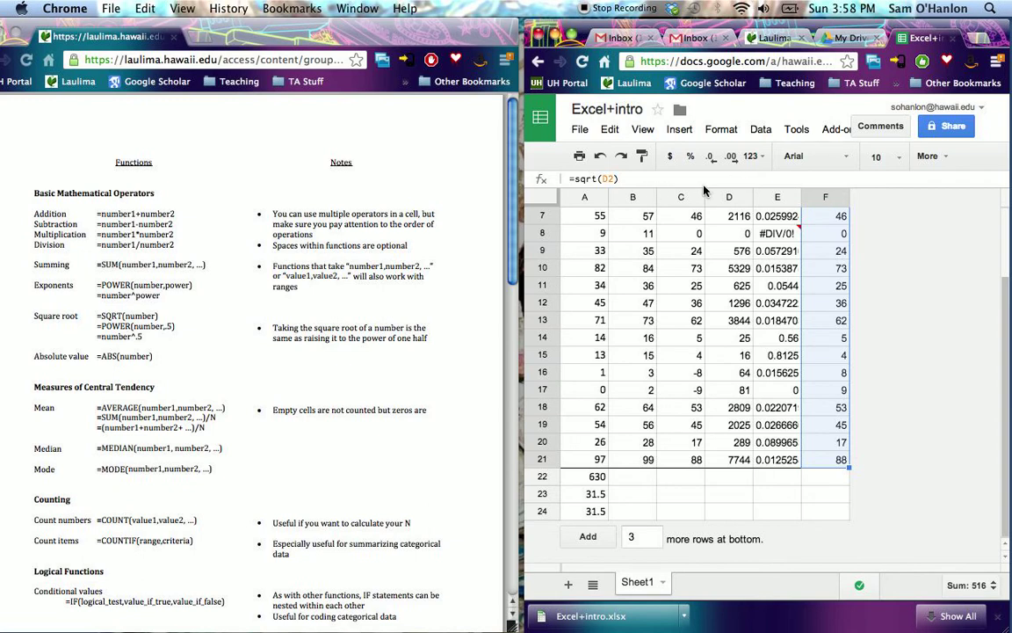
- Apply a bottom border to the filled range in column F, ending at row 21
left_click(940, 158)
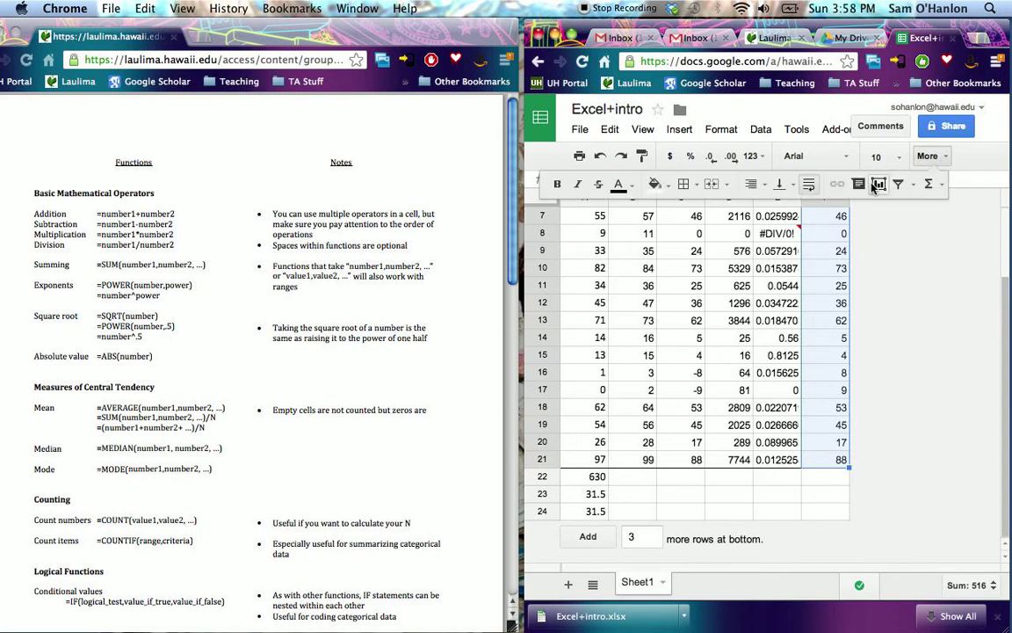
left_click(685, 184)
left_click(713, 218)
scroll(910, 407, "up", 2)
left_click(834, 336)
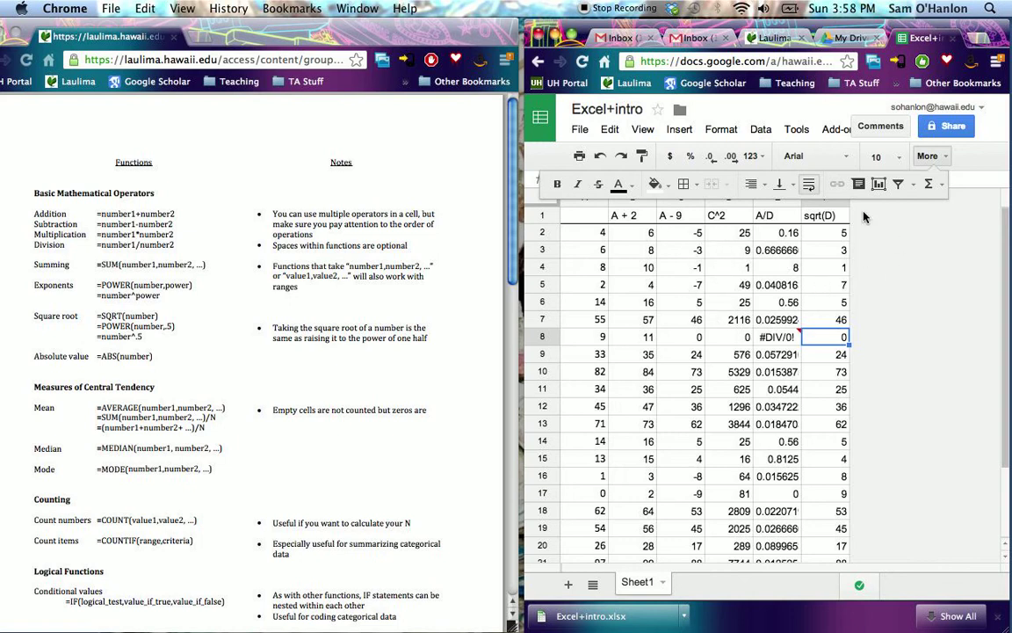
left_click(832, 211)
right_click(832, 209)
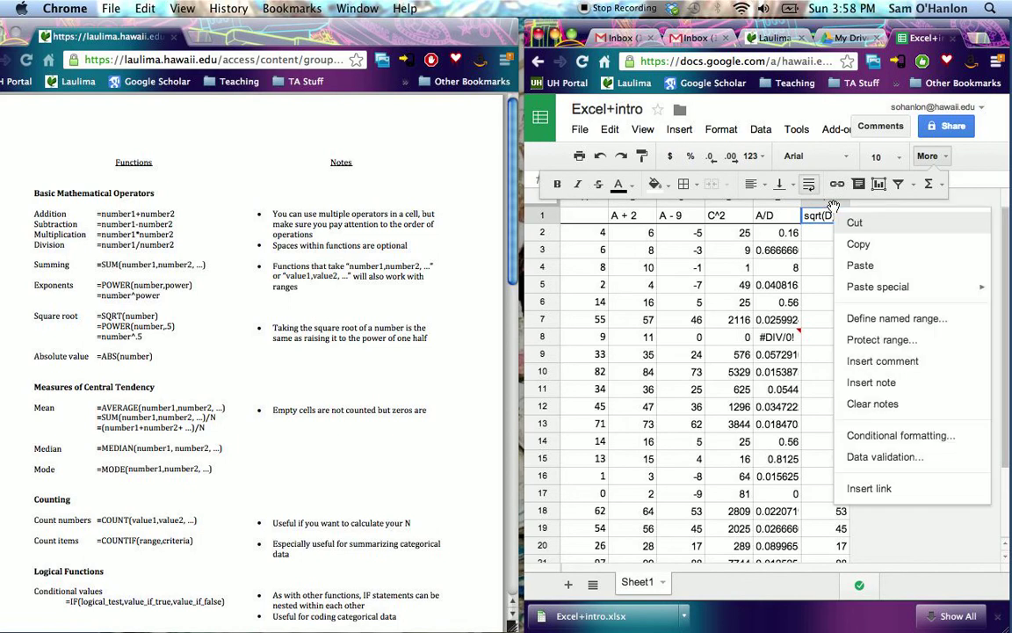
left_click(937, 165)
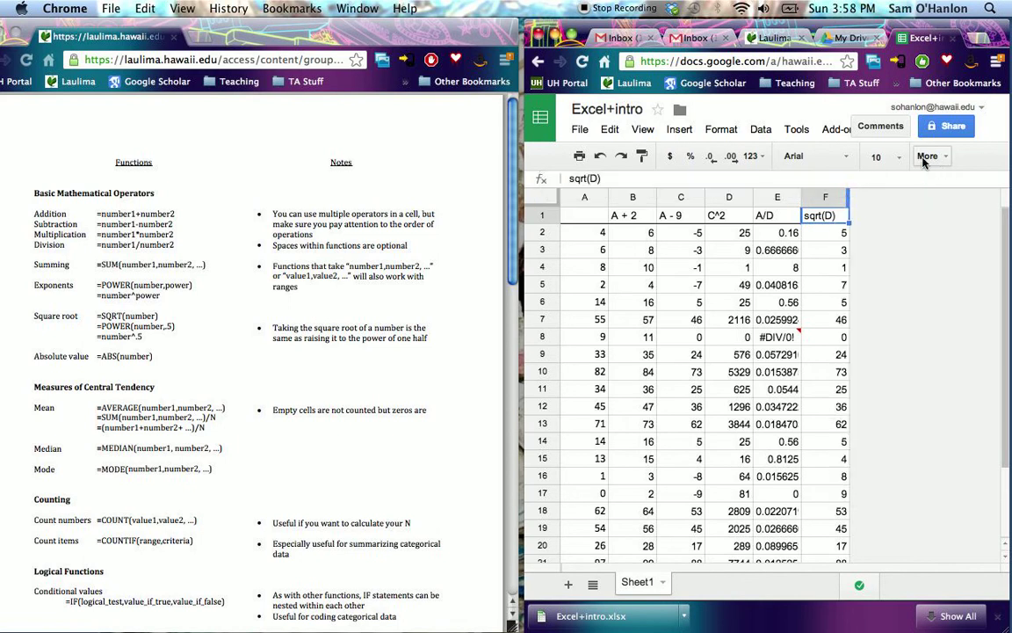
left_click(841, 201)
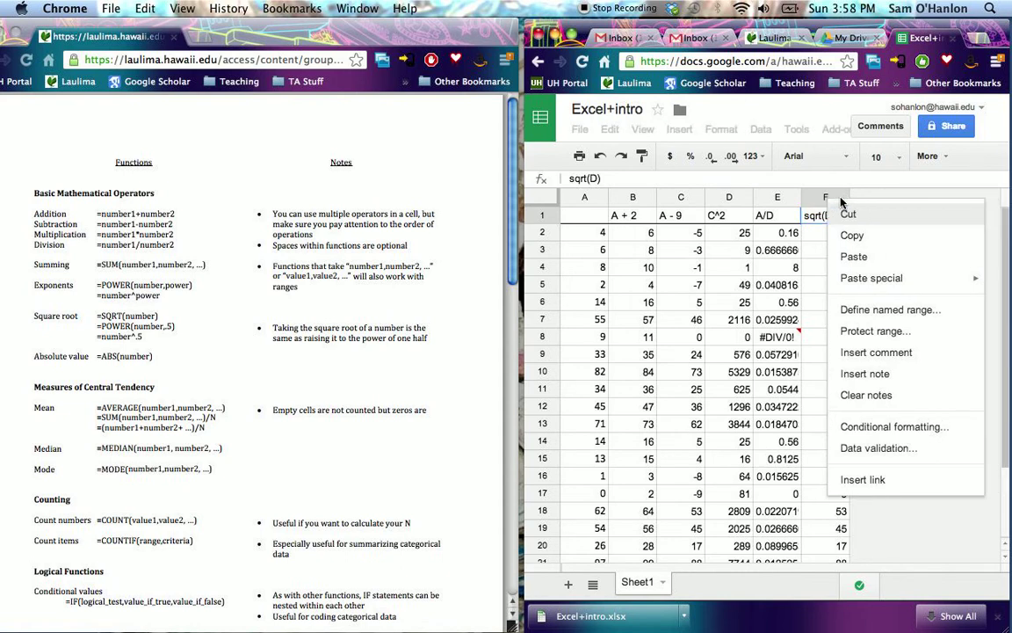
left_click(841, 200)
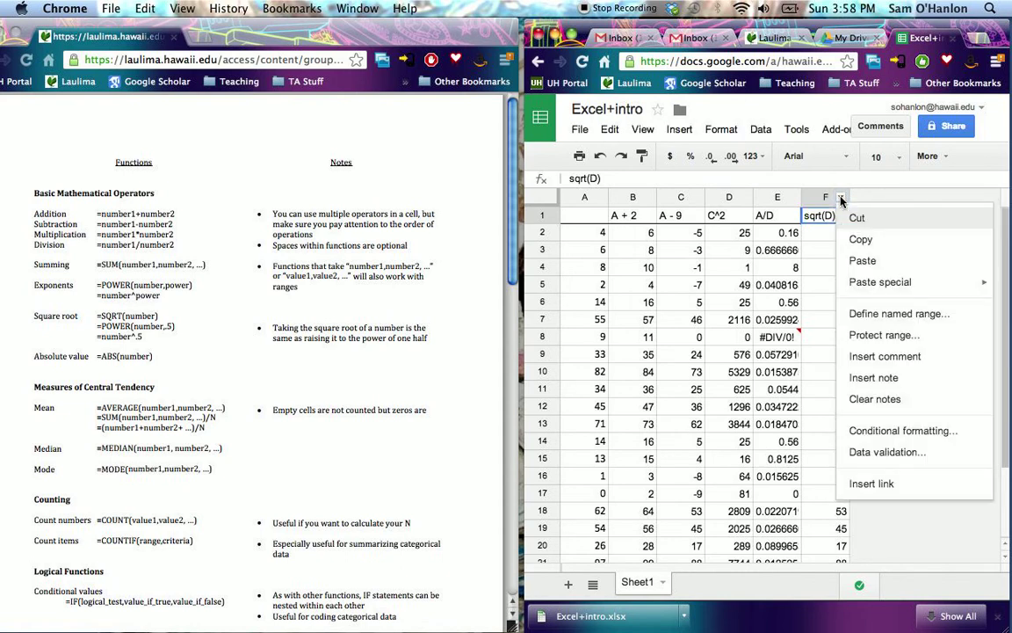
- Insert a new column to the right of column F and enter the header "ABS(C)" in G1
left_click(679, 130)
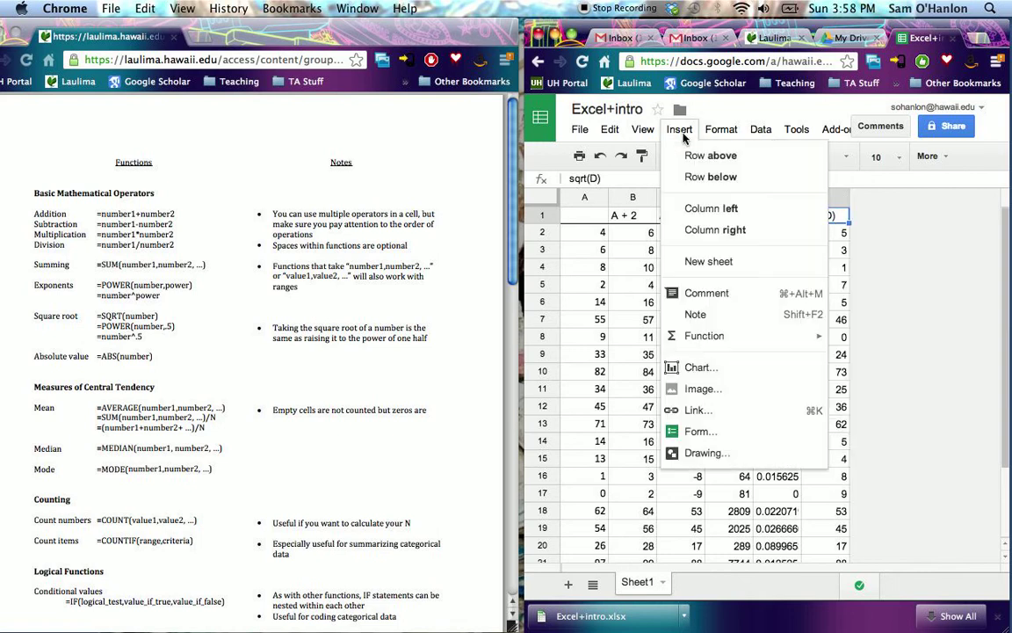
left_click(734, 229)
left_click(885, 218)
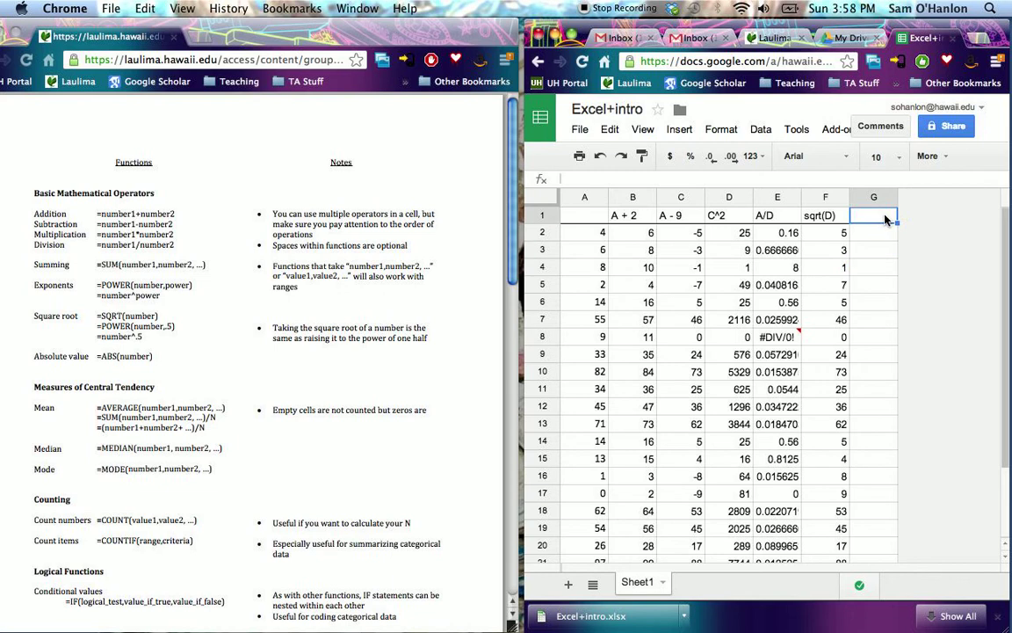
type("ABS(")
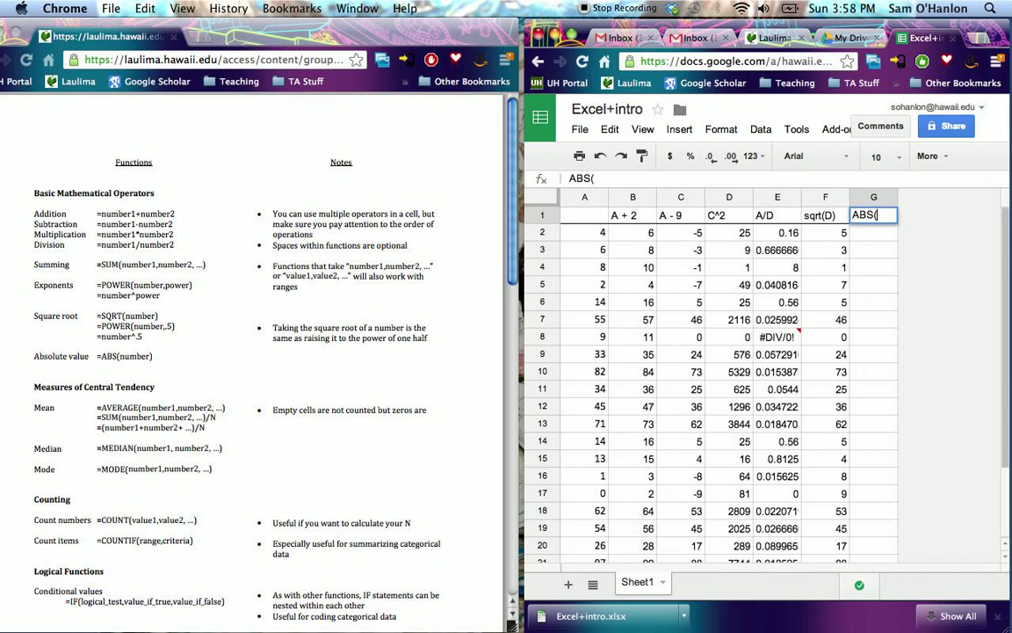
type("C)")
key("Return")
- Calculate the absolute value of C2 in cell G2 with =abs(C2) and copy the formula down through G21
type("=")
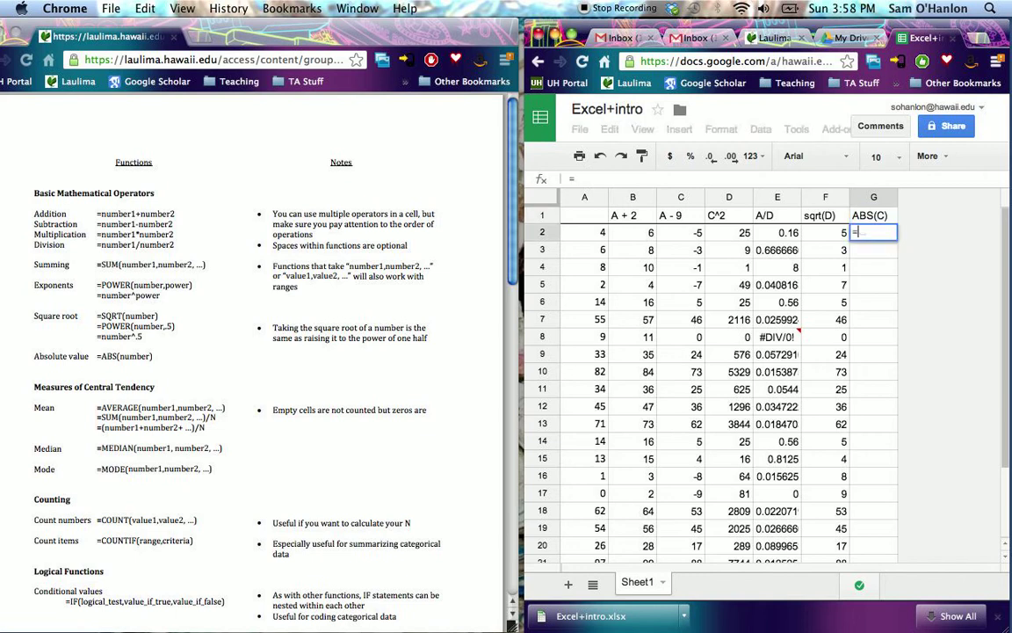
type("abs(")
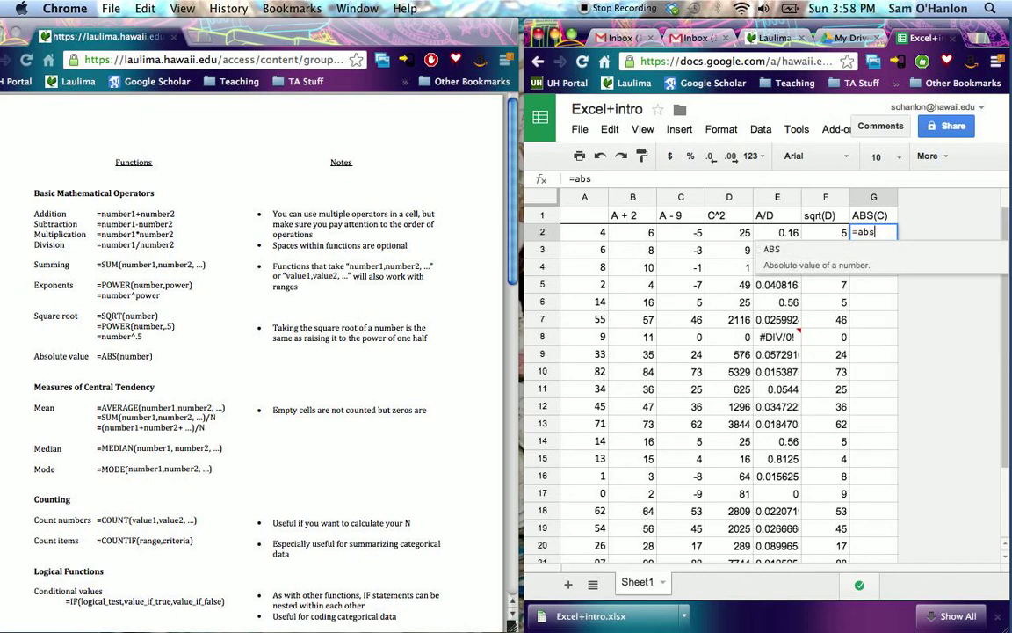
left_click(694, 232)
type(")")
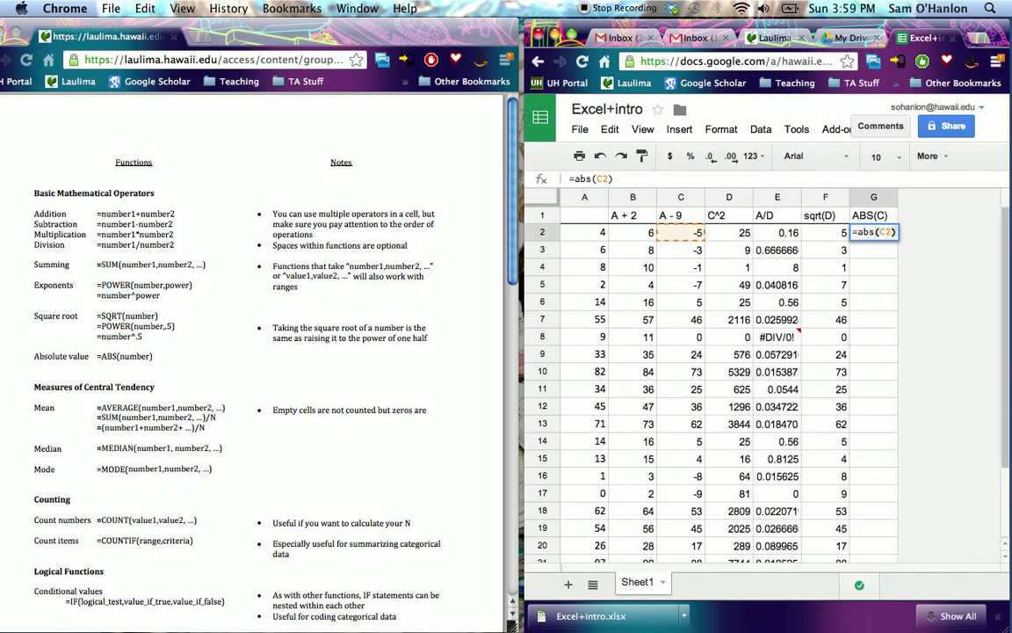
key("Return")
left_click(889, 233)
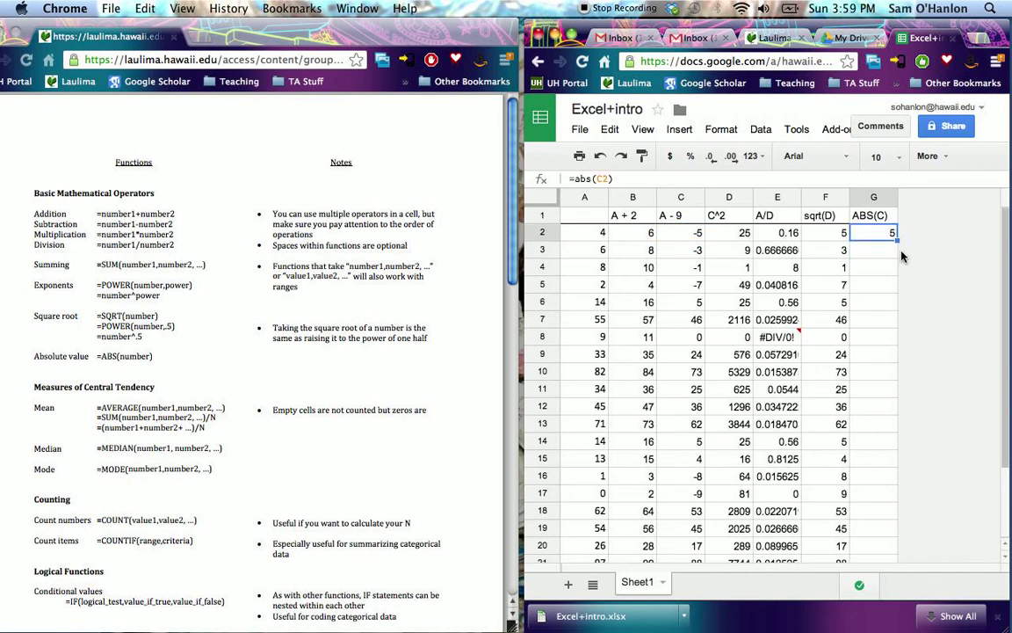
left_click_drag(896, 241, 889, 458)
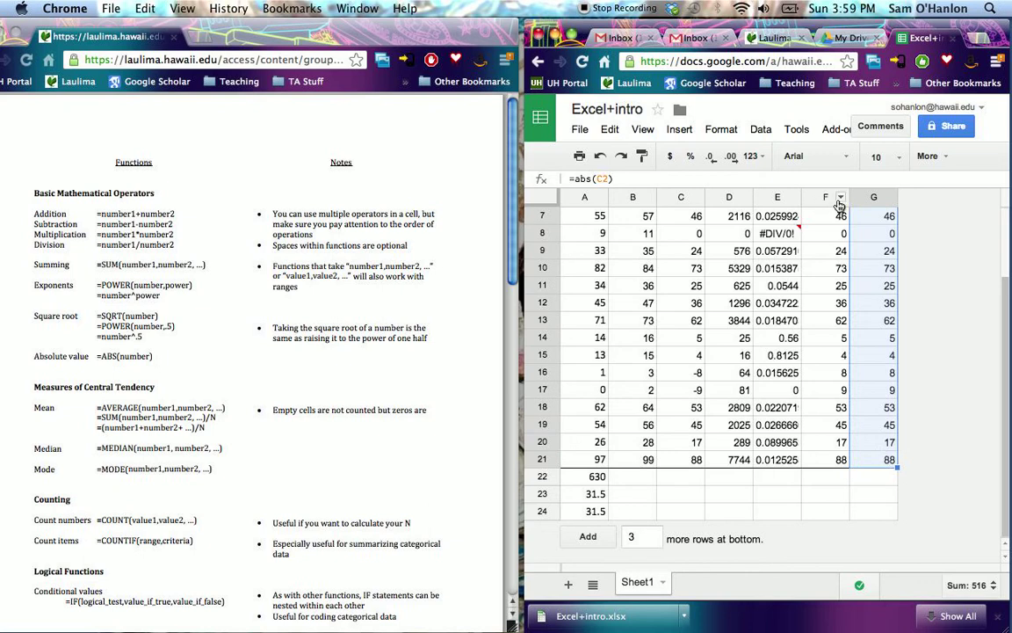
- Apply a bottom border and a top border to the filled range G2:G21
left_click(927, 155)
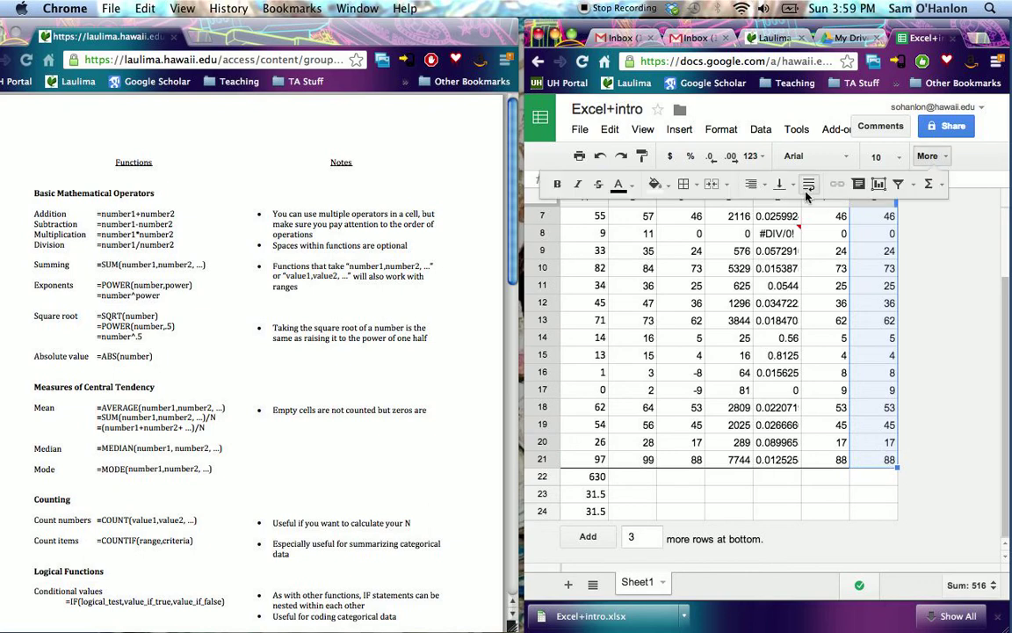
left_click(684, 184)
left_click(768, 247)
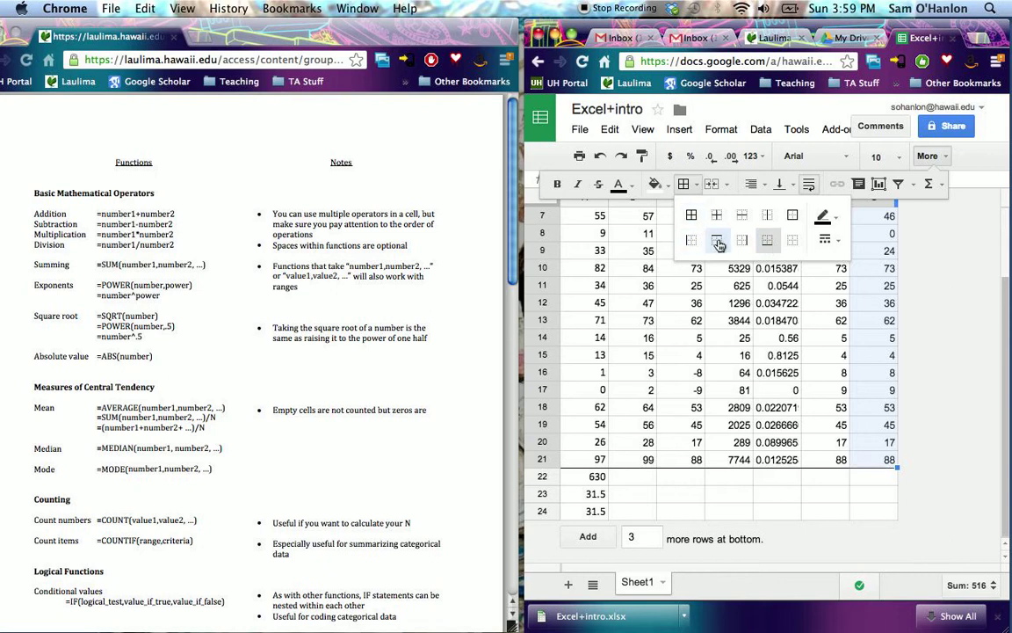
left_click(719, 245)
left_click(951, 300)
scroll(950, 301, "up", 3)
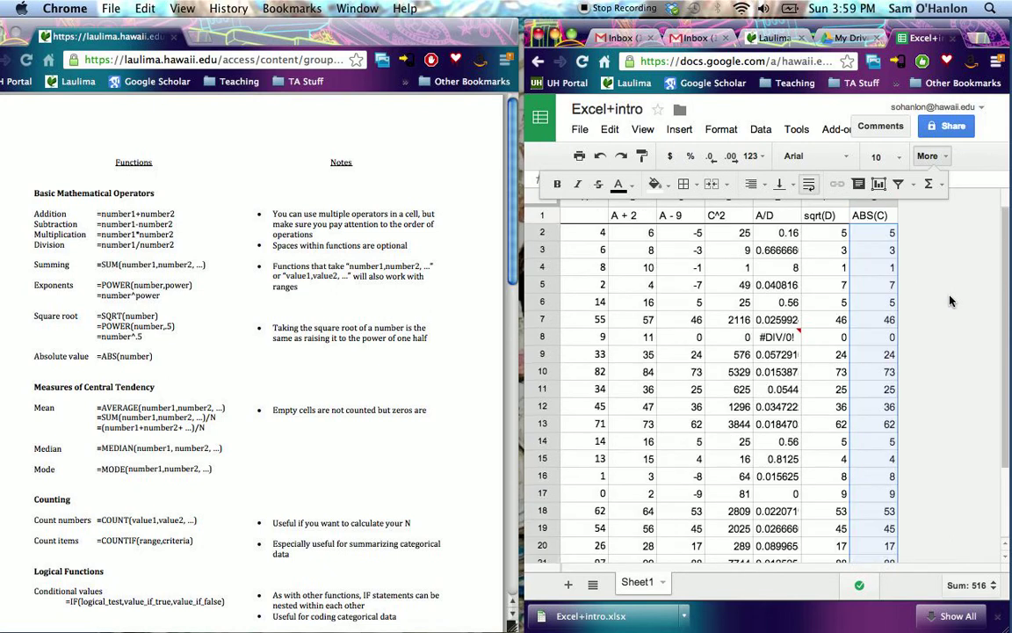
- Examine the completed table from the header row down to row 24, checking column G's values and borders
left_click(875, 301)
scroll(857, 351, "down", 5)
scroll(865, 422, "up", 5)
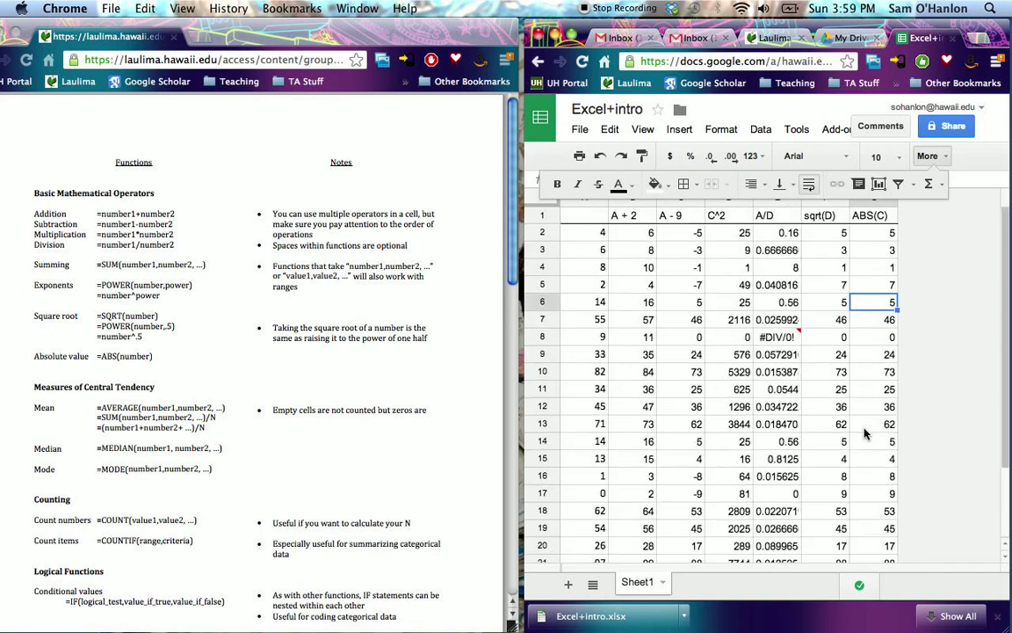
scroll(866, 429, "down", 2)
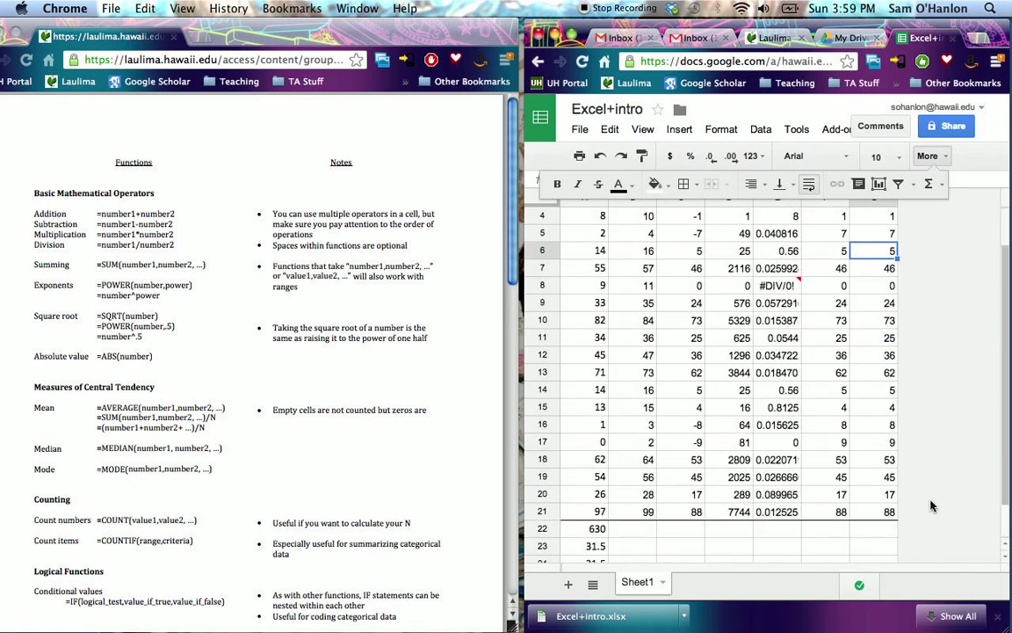
scroll(940, 487, "up", 2)
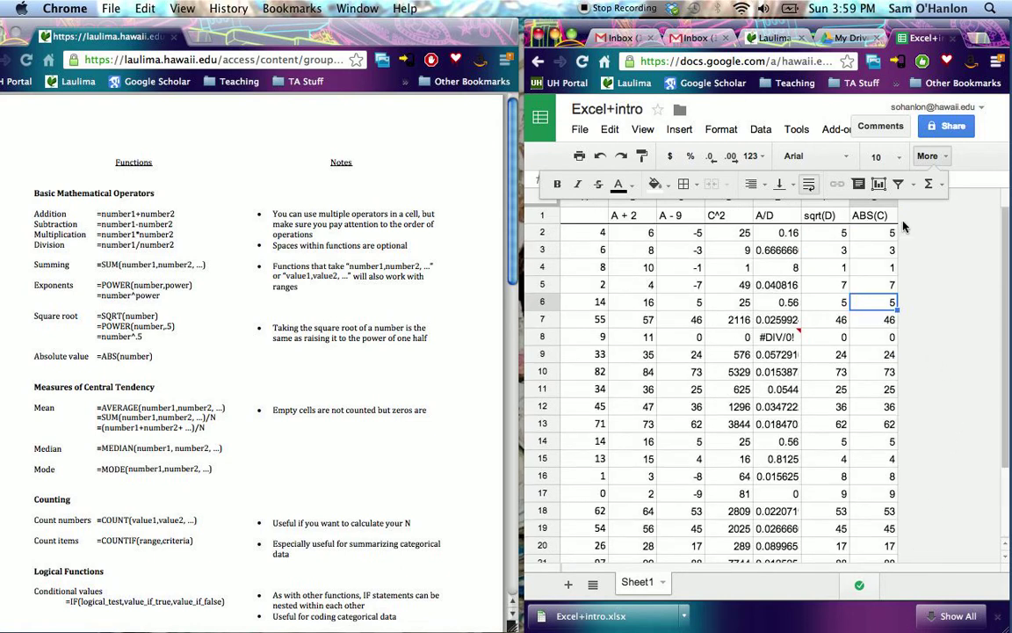
left_click(929, 156)
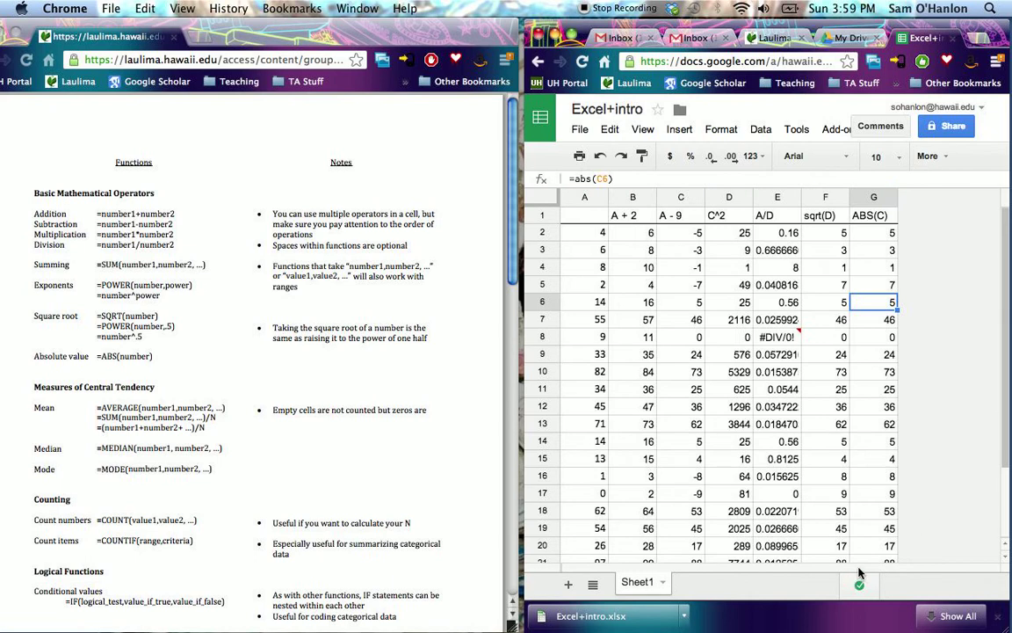
left_click(873, 510)
scroll(1002, 463, "down", 3)
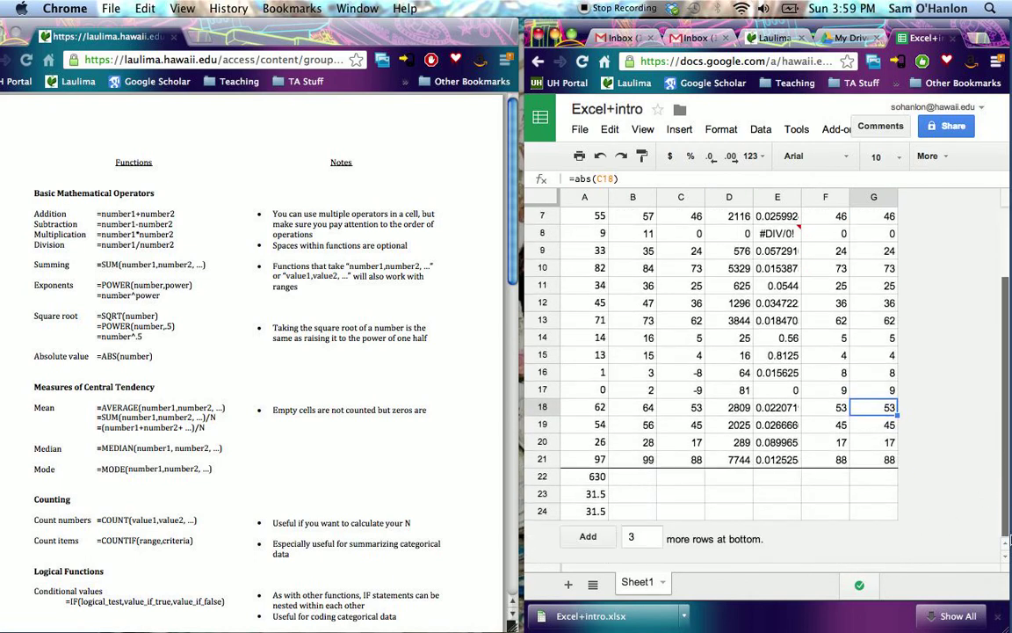
scroll(1009, 440, "up", 3)
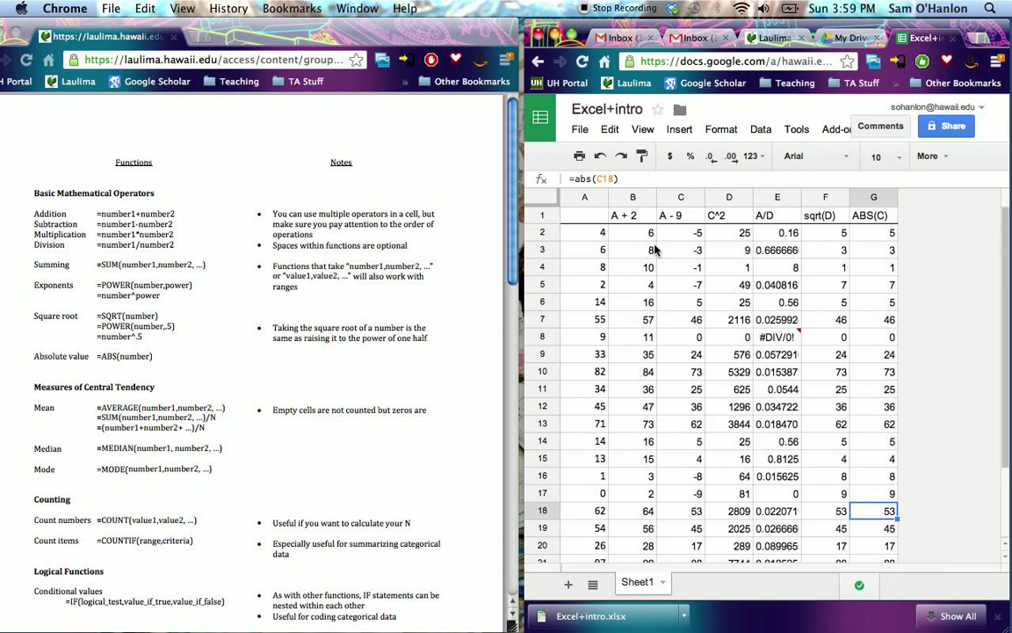
- Download the spreadsheet as a Microsoft Excel (.xlsx) file and open the downloaded copy, Excel+intro (1).xlsx
left_click(583, 133)
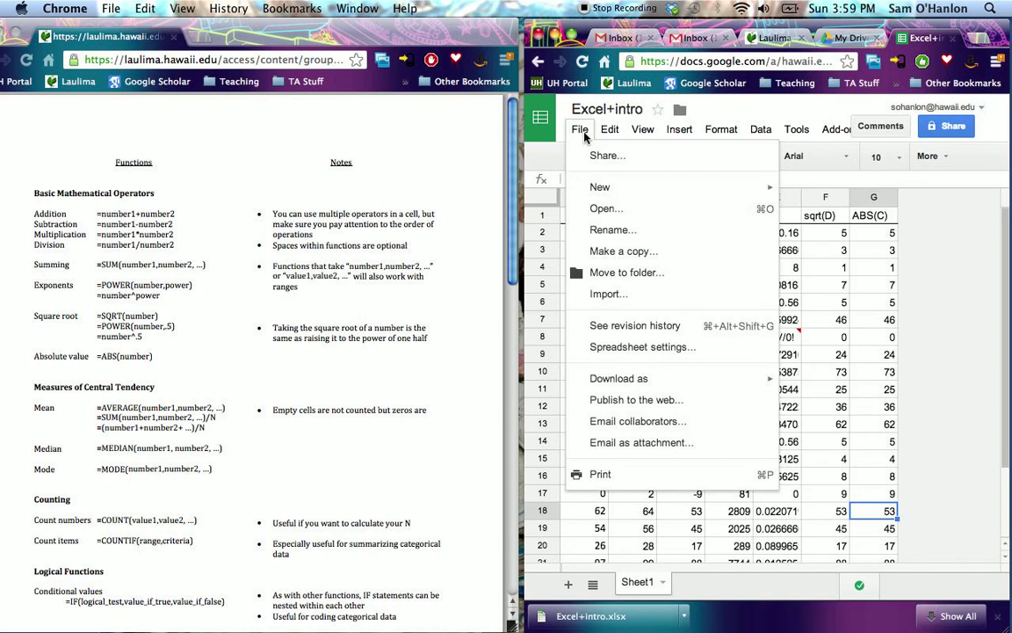
mouse_move(647, 388)
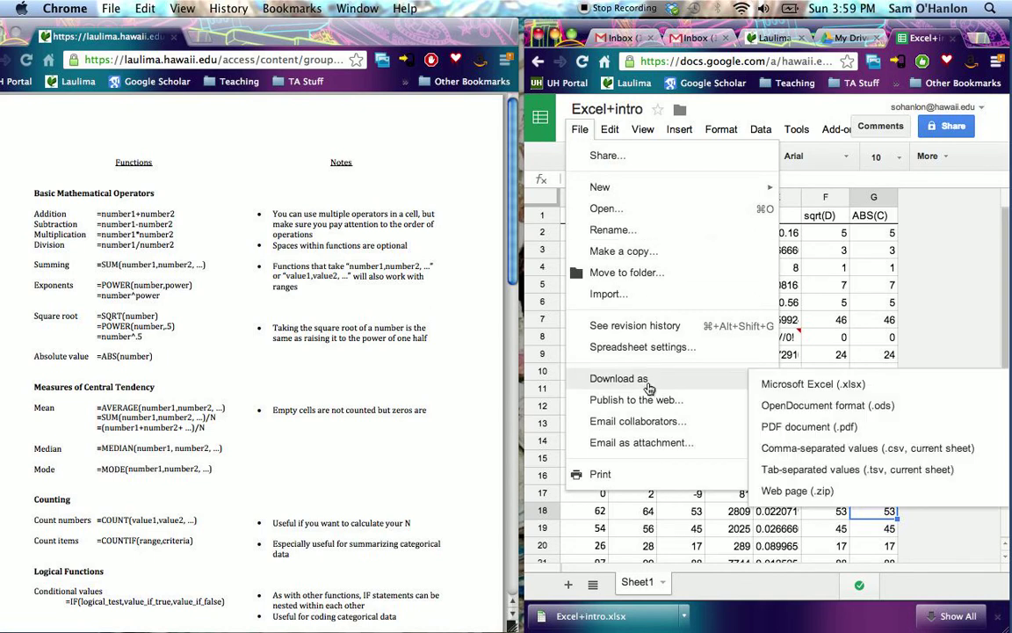
left_click(855, 392)
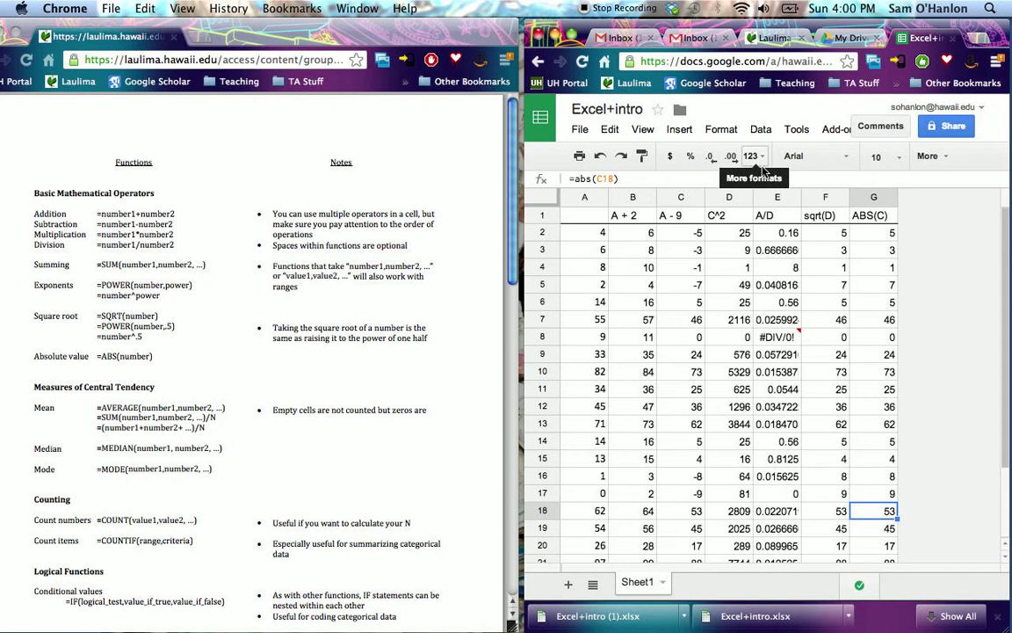
left_click(600, 622)
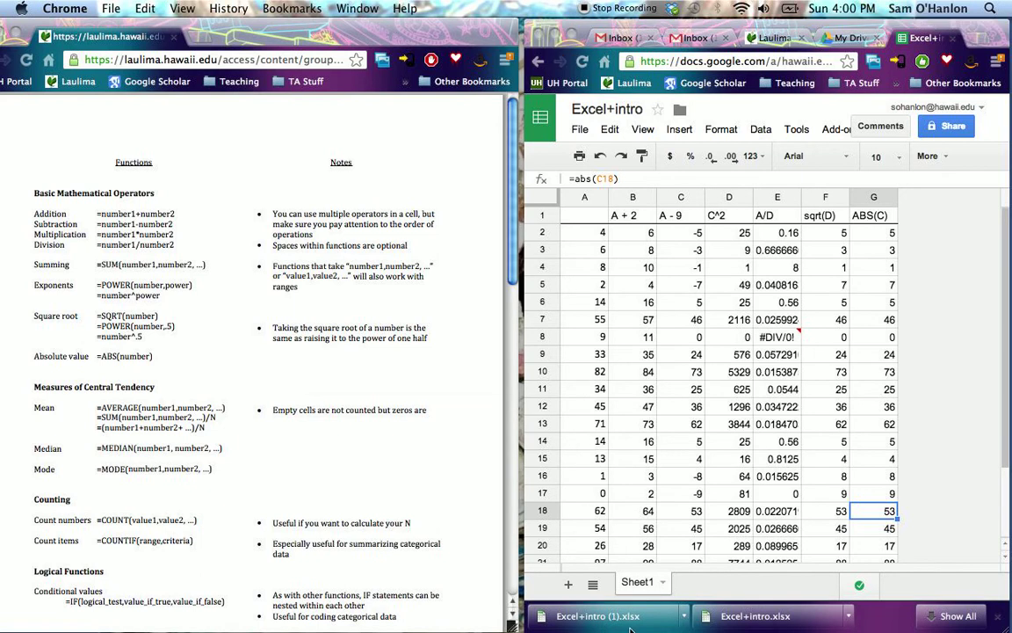